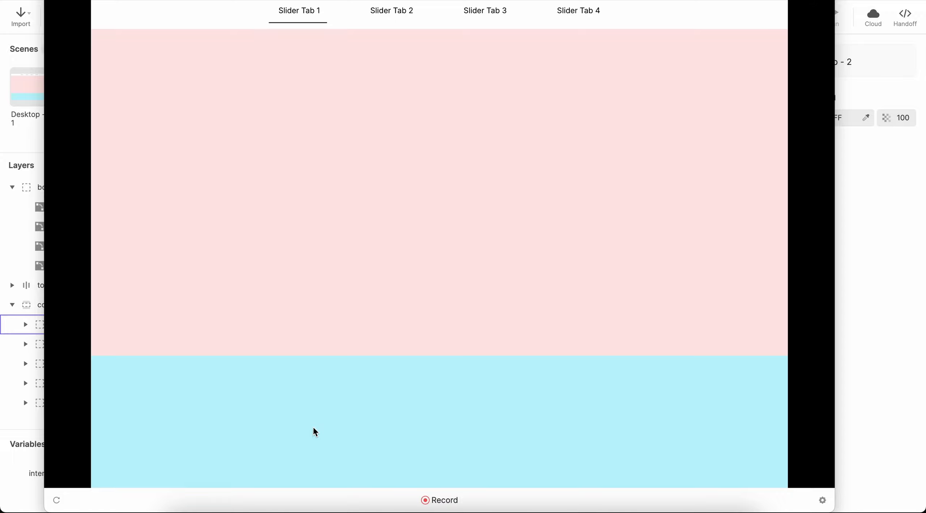
Test the jumps to Slider Tabs 2, 3 and 4 in the prototype preview, and restart the prototype.
click(390, 13)
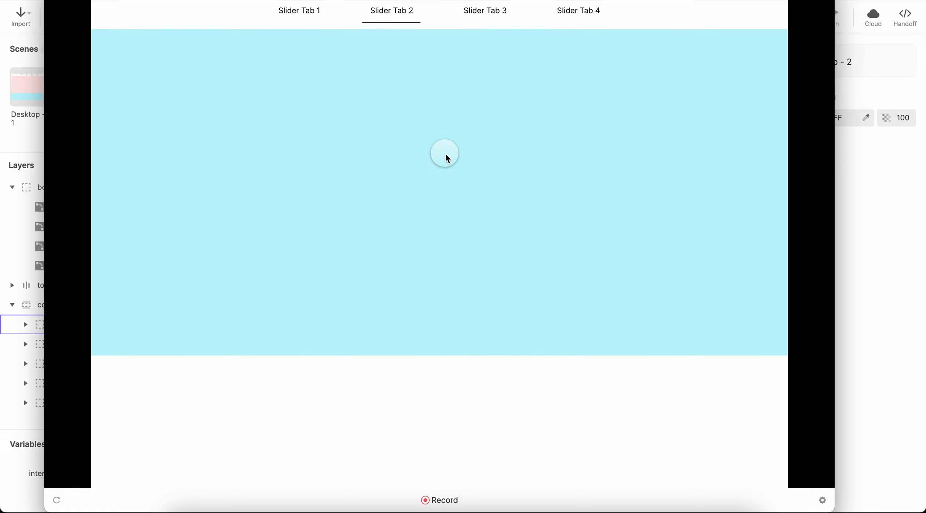
click(480, 13)
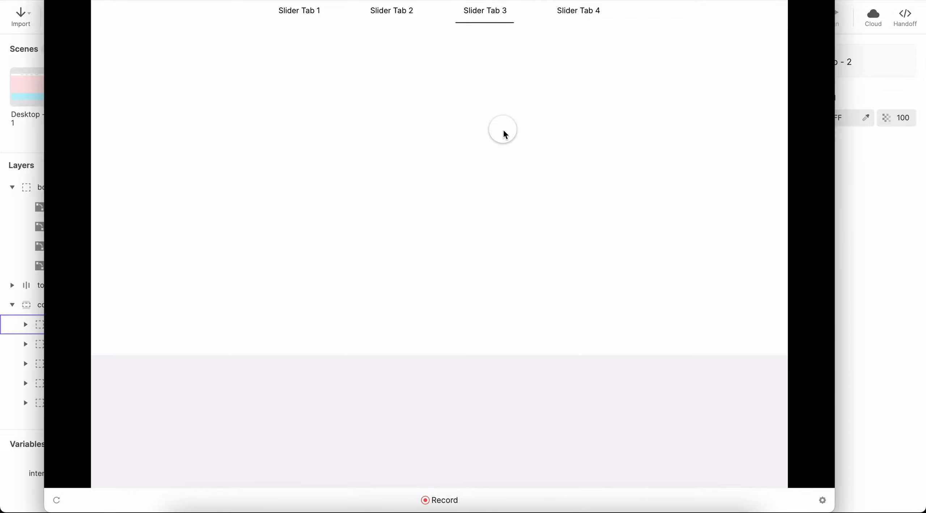
click(574, 15)
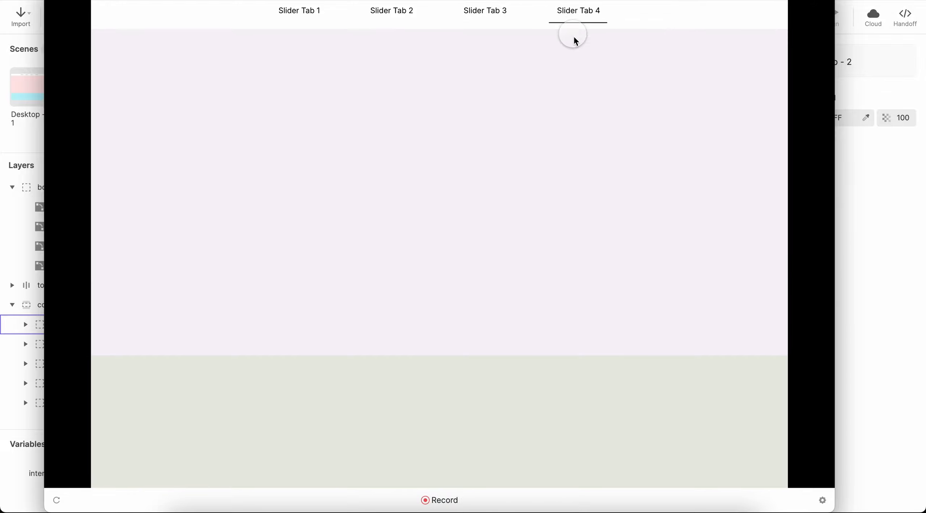
click(57, 500)
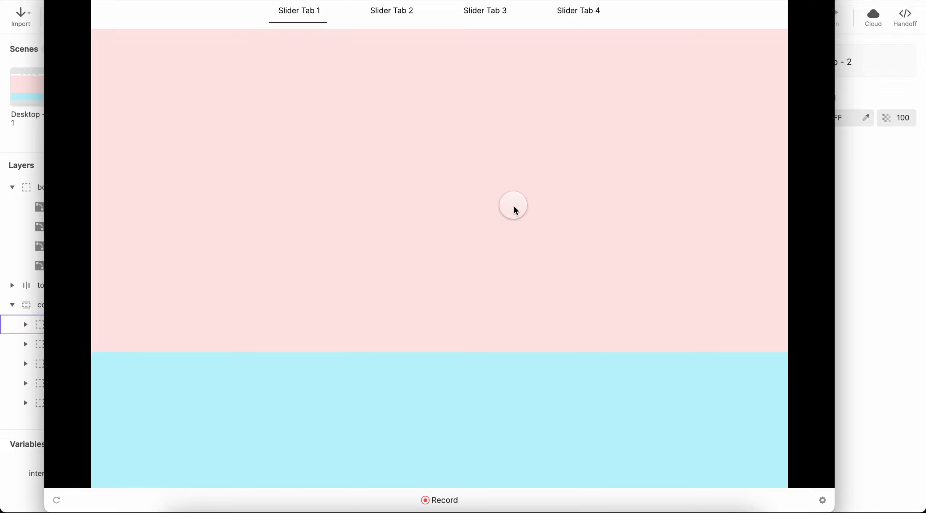
Scroll the preview down through the coloured sections and back up to check the active tab underline, and switch to the Figma design file.
scroll(513, 206, down, 4)
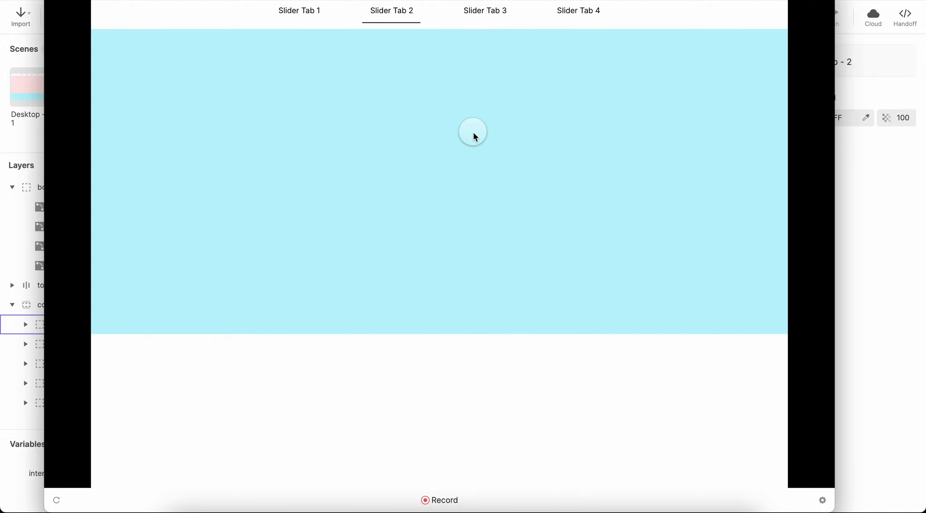
scroll(473, 131, down, 8)
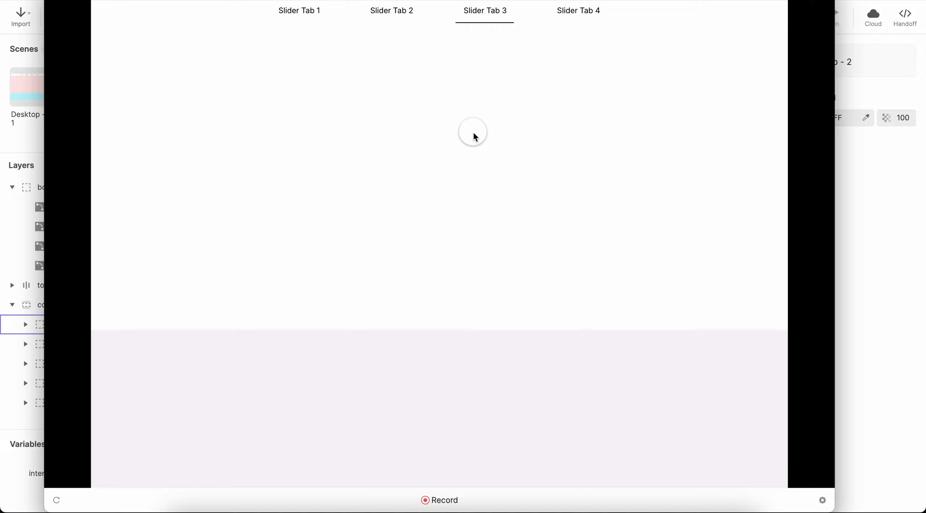
scroll(475, 137, down, 8)
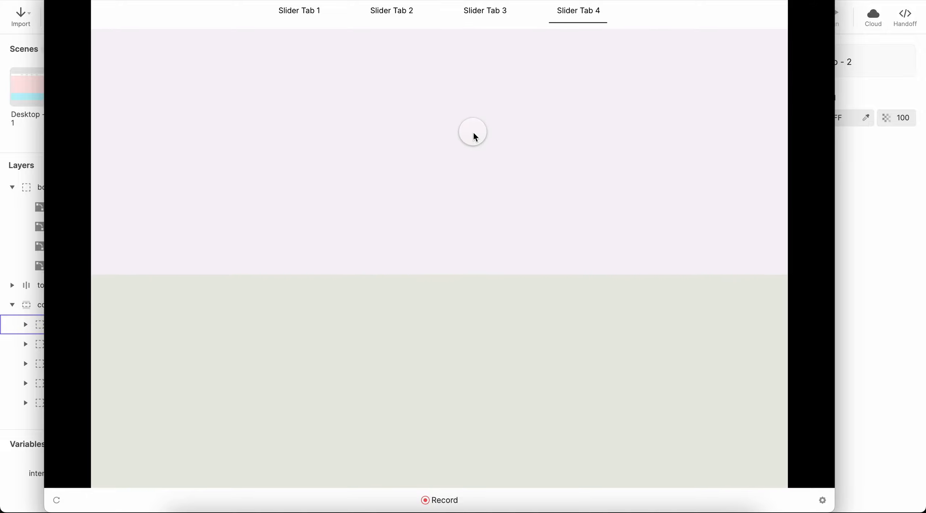
scroll(476, 137, up, 10)
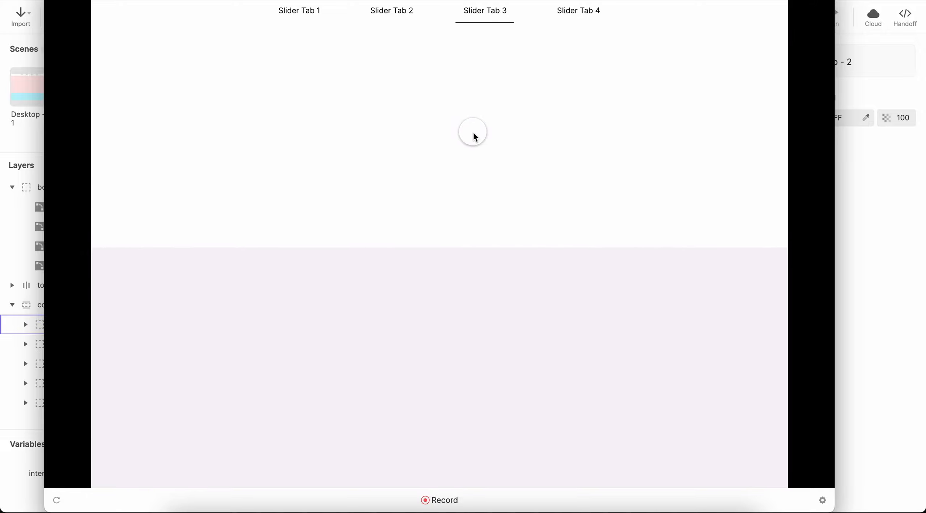
scroll(475, 137, up, 5)
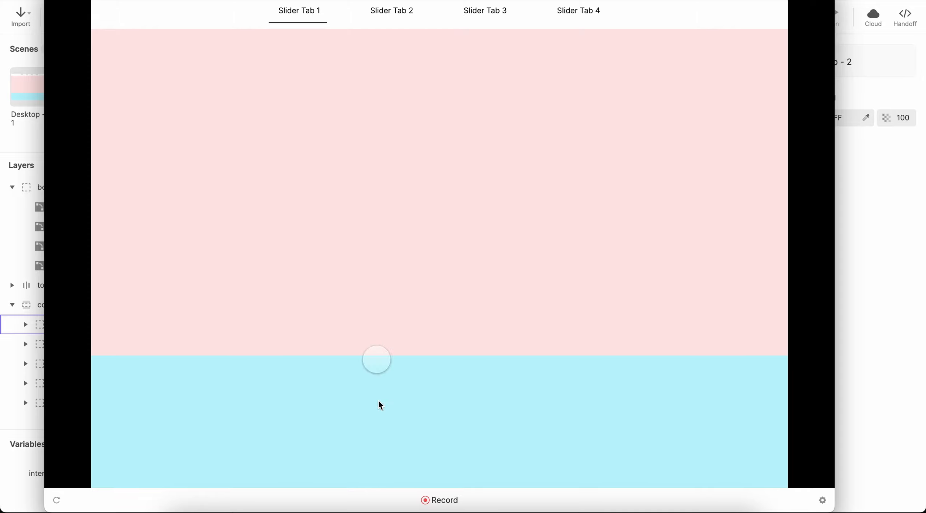
key(Escape)
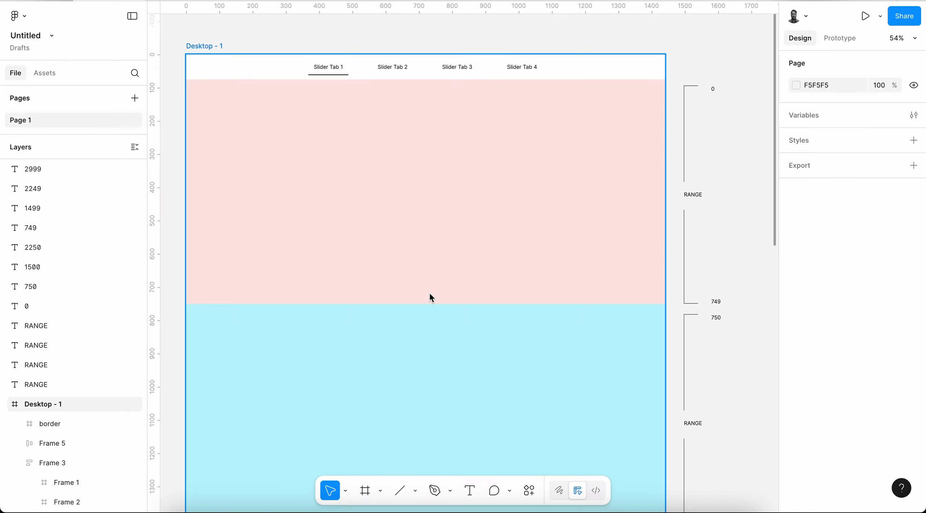
Select the underline beneath Slider Tab 1 and examine its width, opacity and stroke settings.
click(697, 59)
scroll(347, 67, up, 3)
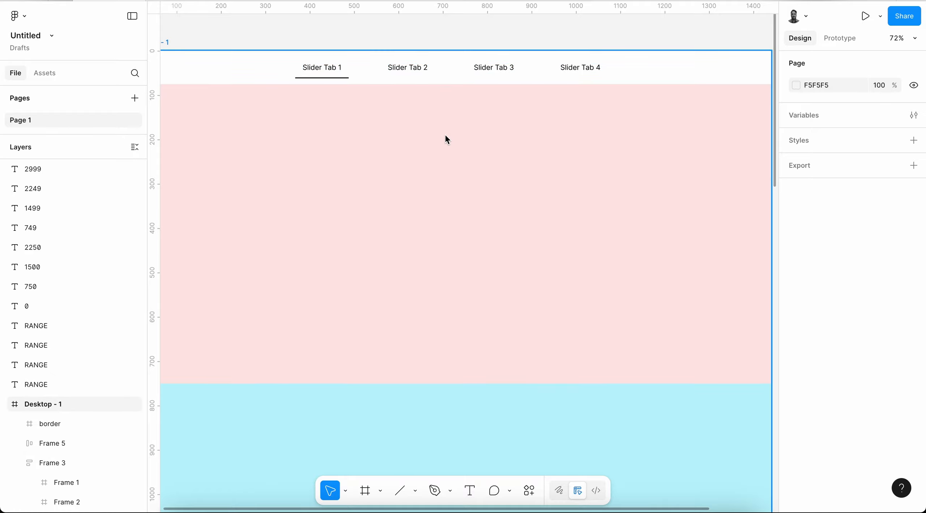
scroll(445, 137, down, 1)
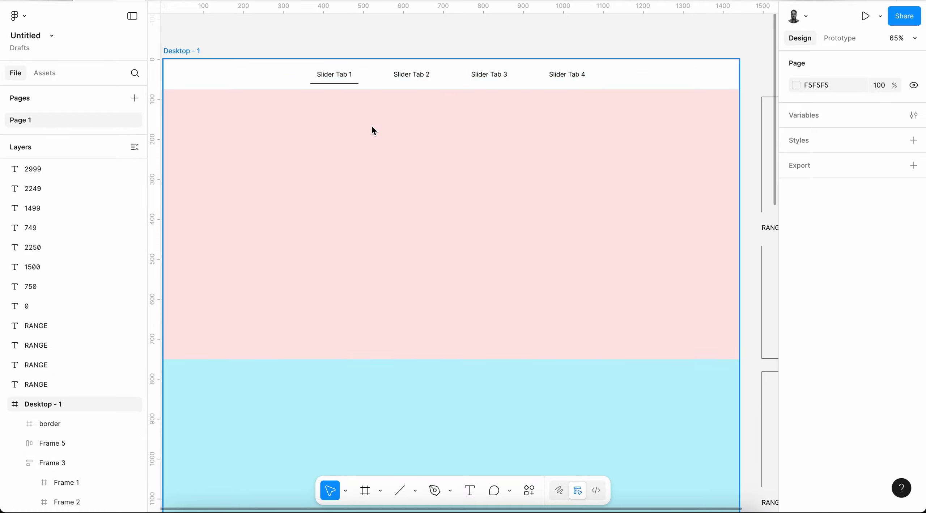
scroll(331, 92, up, 2)
click(336, 83)
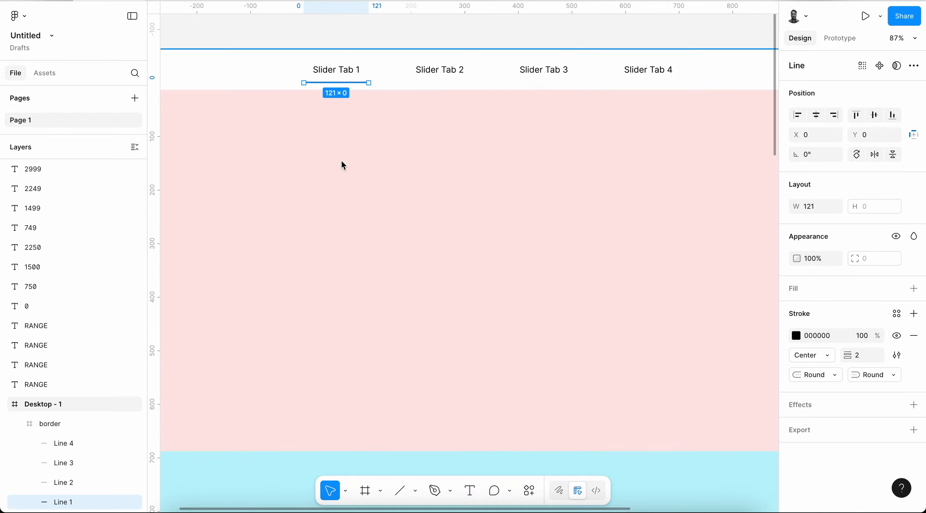
scroll(85, 380, down, 3)
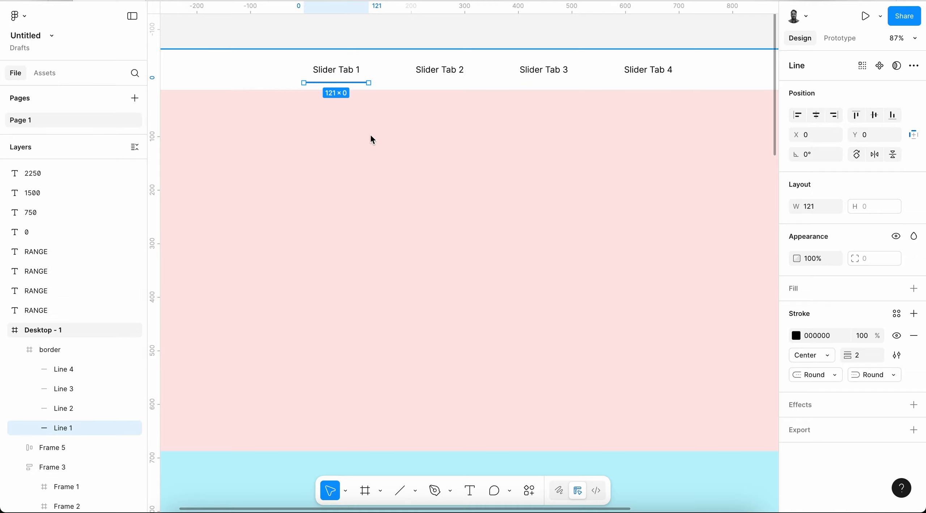
scroll(348, 173, down, 2)
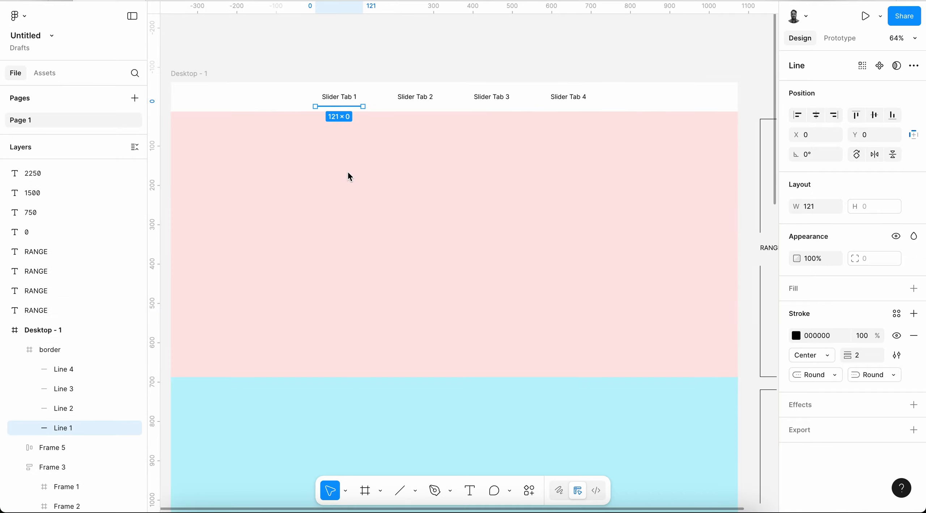
Inspect the border frame that holds the underlines and the settings of Line 4, Line 3 and Line 2.
click(58, 350)
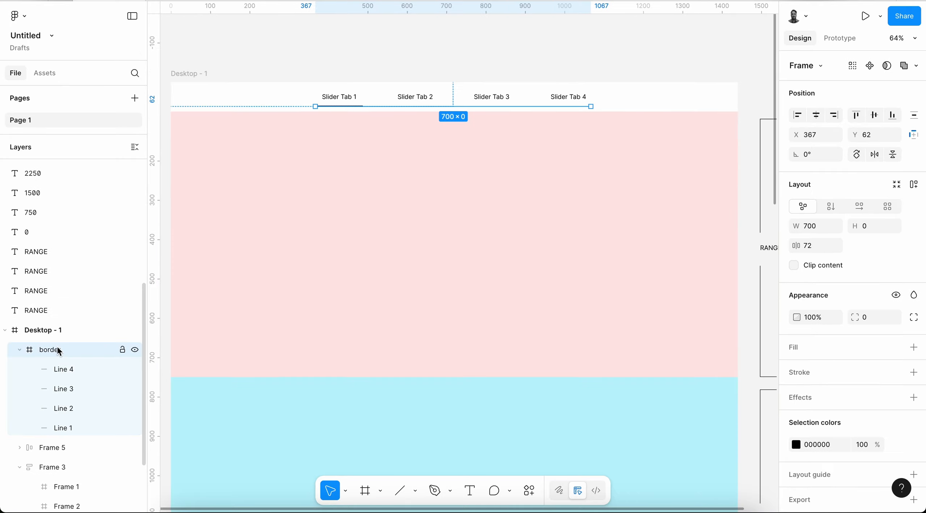
click(72, 369)
click(72, 387)
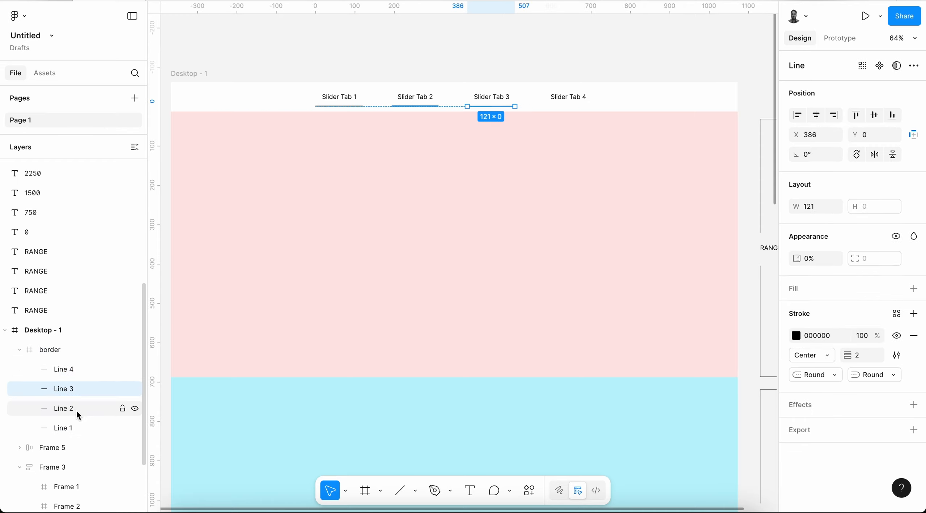
click(78, 411)
Examine the position, width and opacity of Line 4 beneath Slider Tab 4.
click(73, 372)
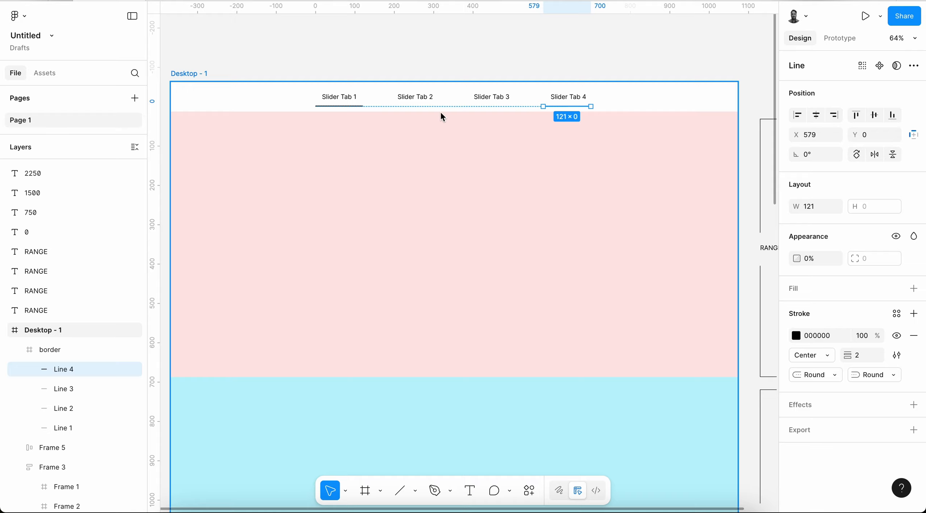
scroll(629, 76, up, 5)
scroll(535, 195, down, 5)
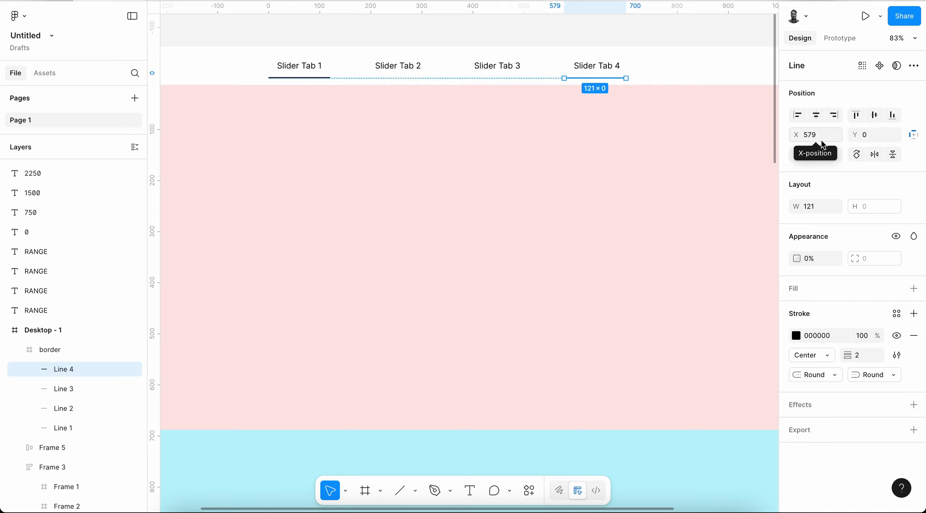
ctrl+scroll(639, 62, up, 3)
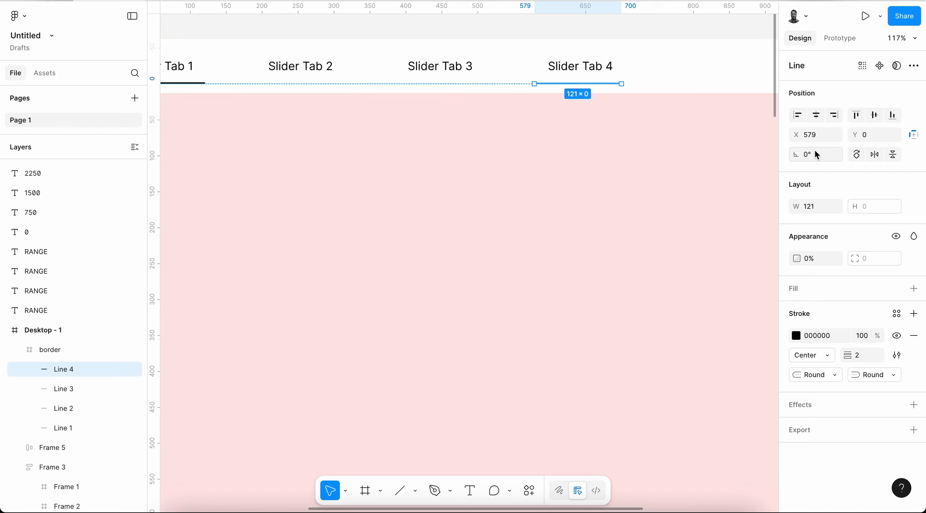
scroll(612, 175, down, 3)
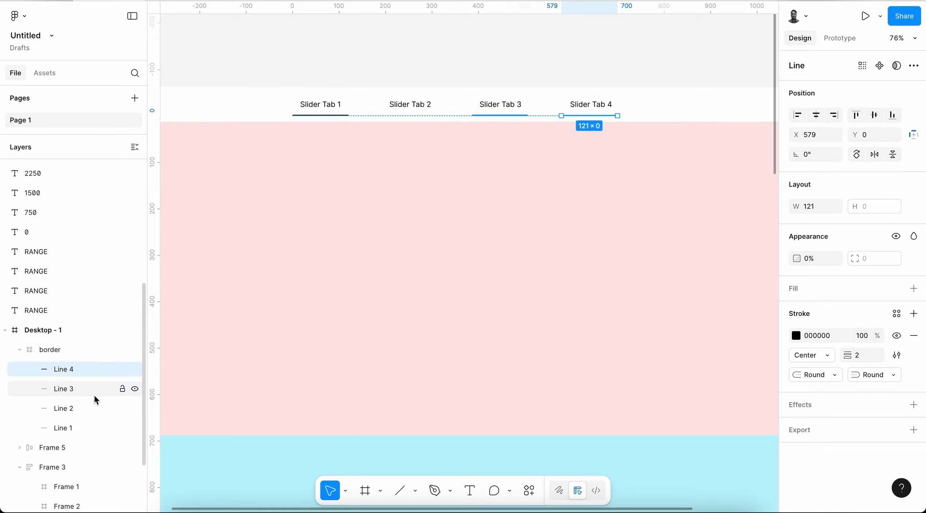
scroll(418, 260, down, 3)
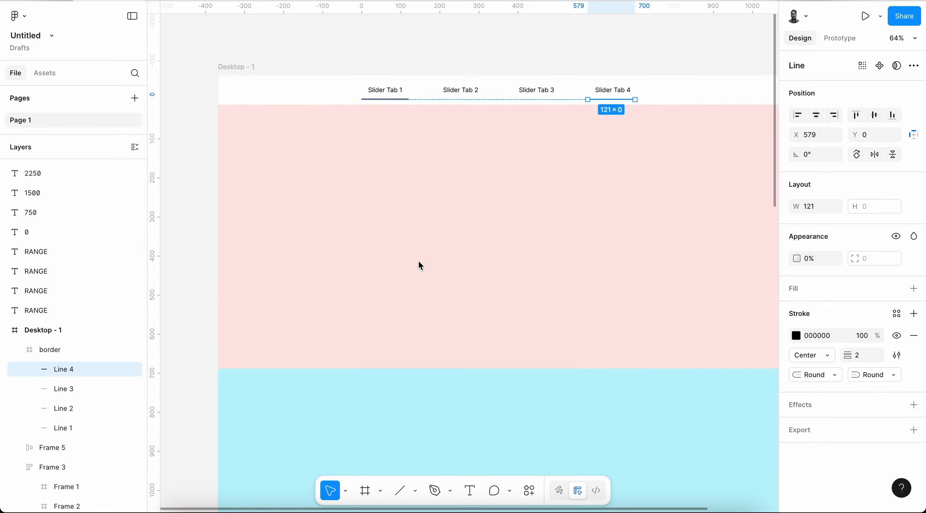
scroll(419, 263, up, 2)
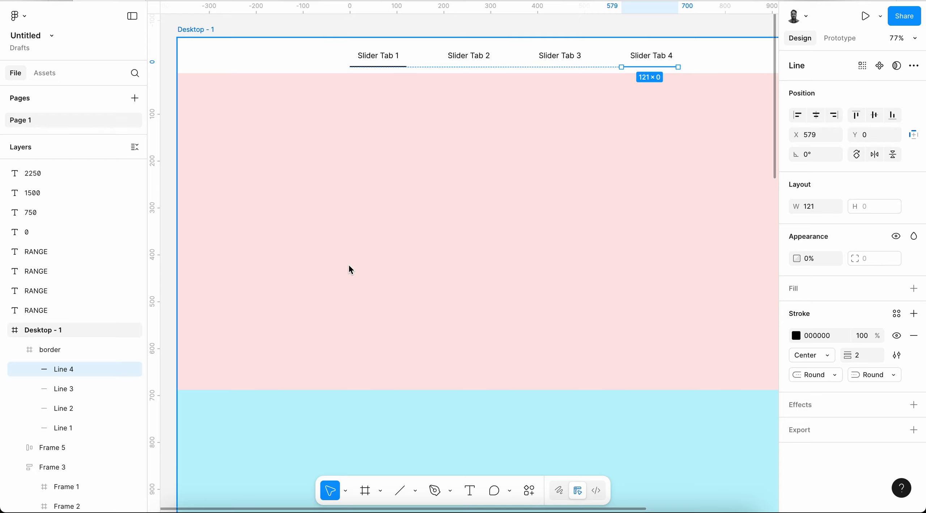
Select Line 1 in the border frame and compare its opacity with that of the other underlines.
click(72, 428)
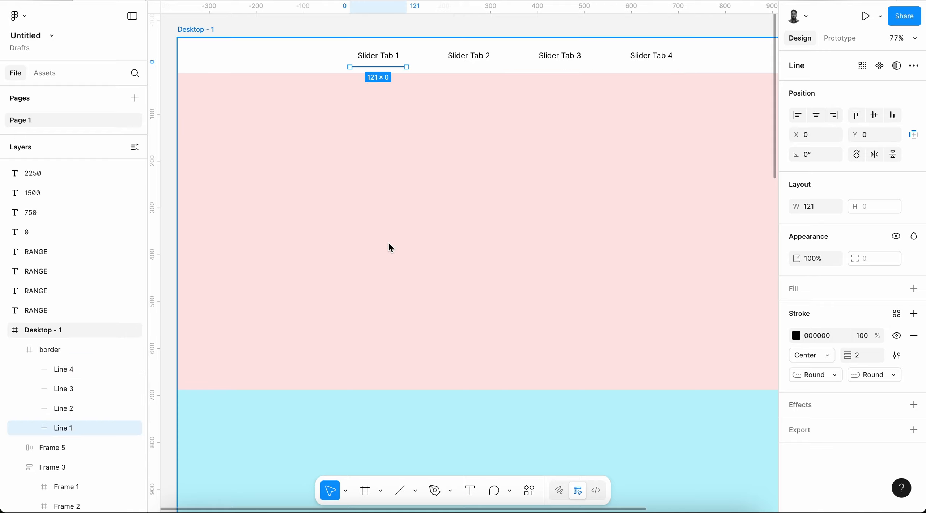
scroll(391, 248, up, 3)
scroll(391, 248, down, 3)
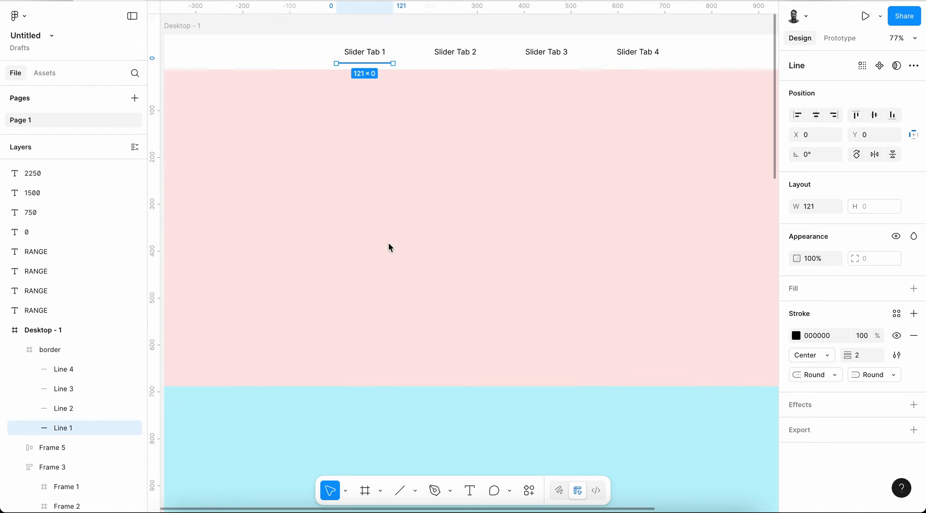
scroll(389, 244, left, 3)
scroll(389, 244, right, 2)
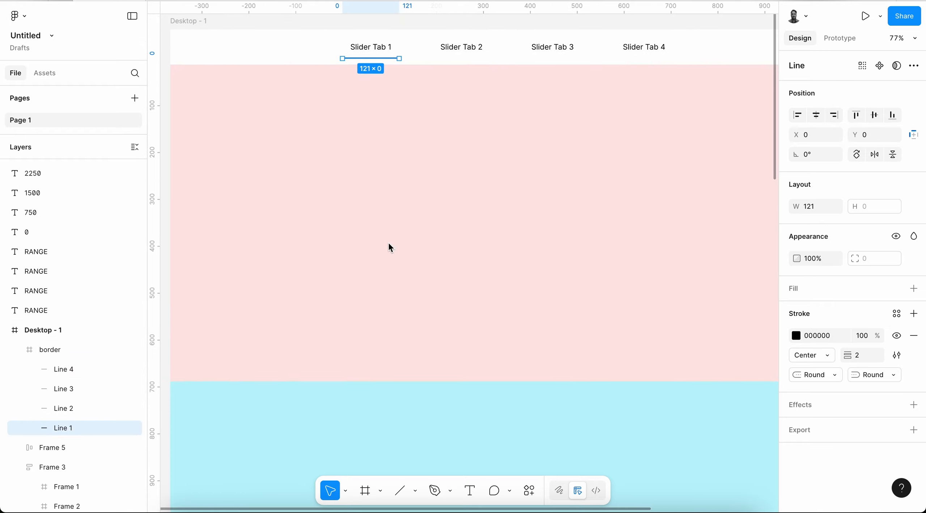
Collapse the border frame's layers and inspect the auto layout of Frame 5, which holds the slider tabs.
click(69, 349)
click(19, 350)
click(58, 368)
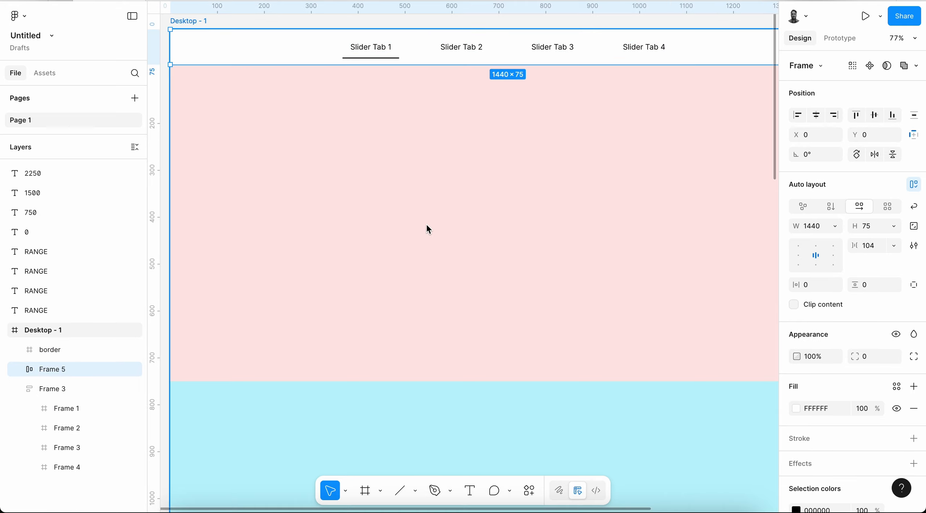
key(shift+2)
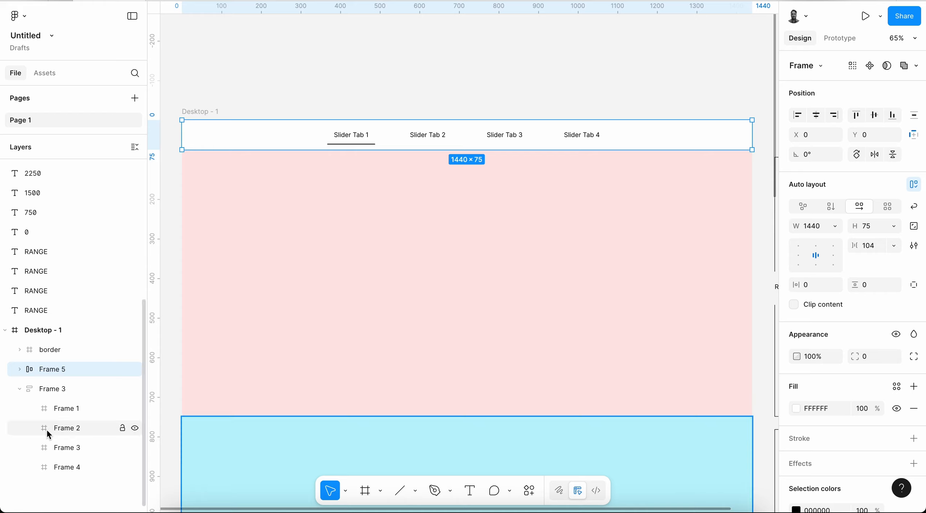
Compare the size, position and auto layout of the content Frame 3 with those of the tab bar Frame 5.
click(70, 391)
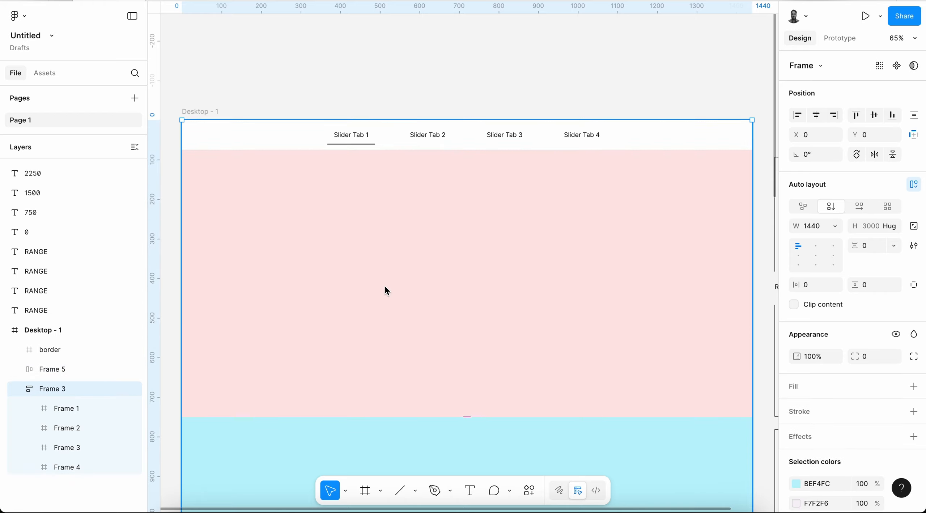
click(72, 370)
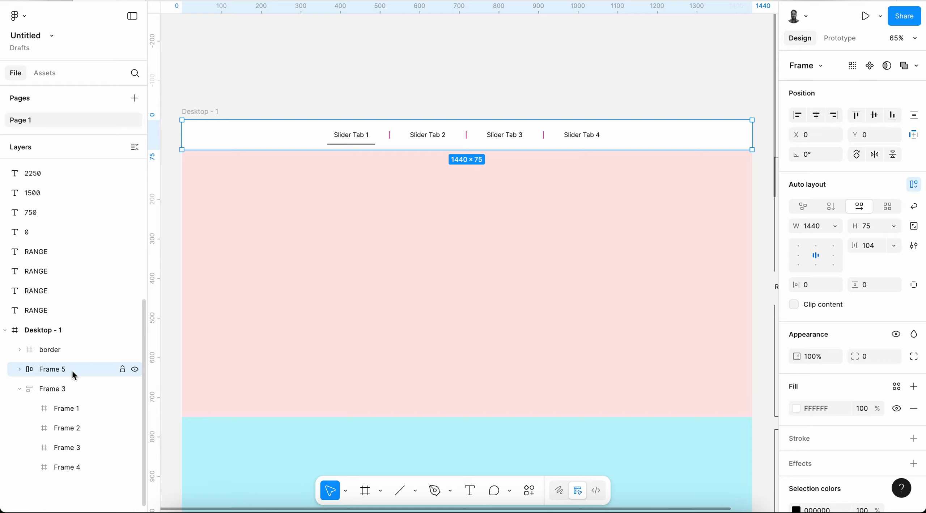
click(61, 387)
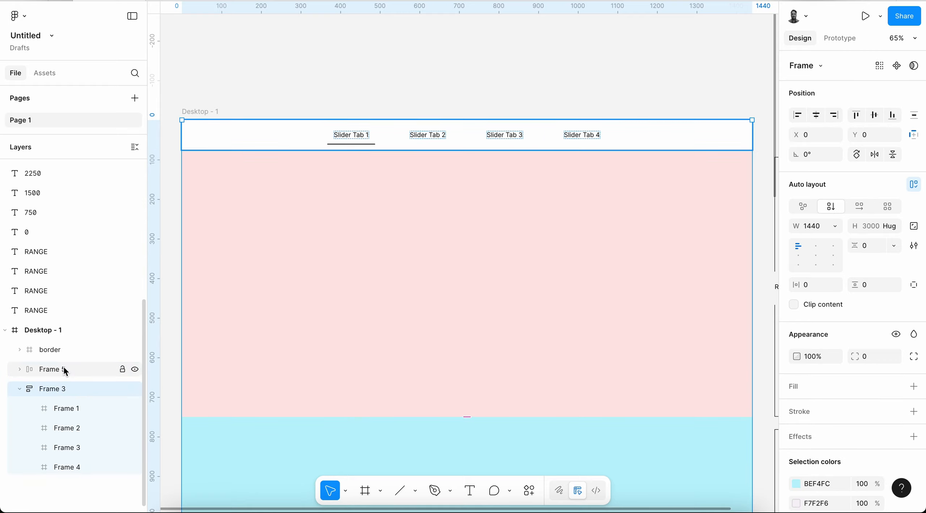
click(64, 366)
click(71, 381)
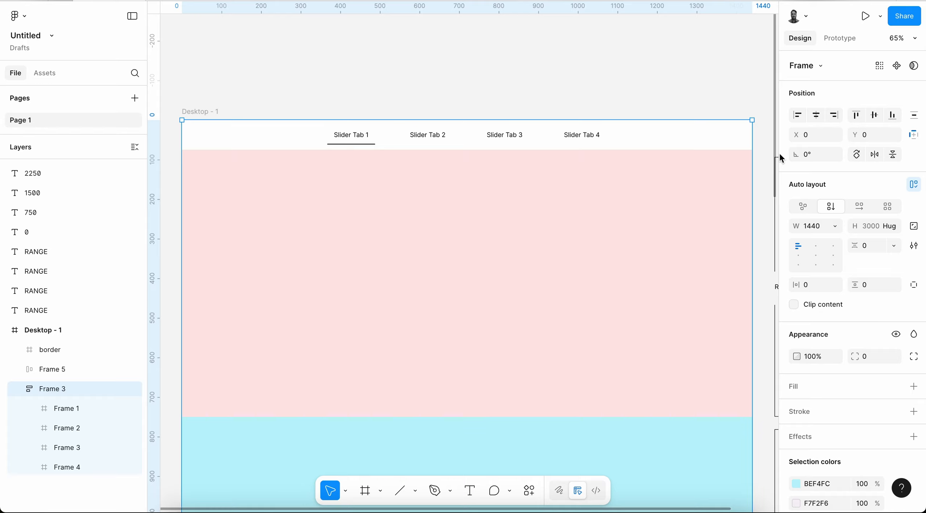
click(63, 369)
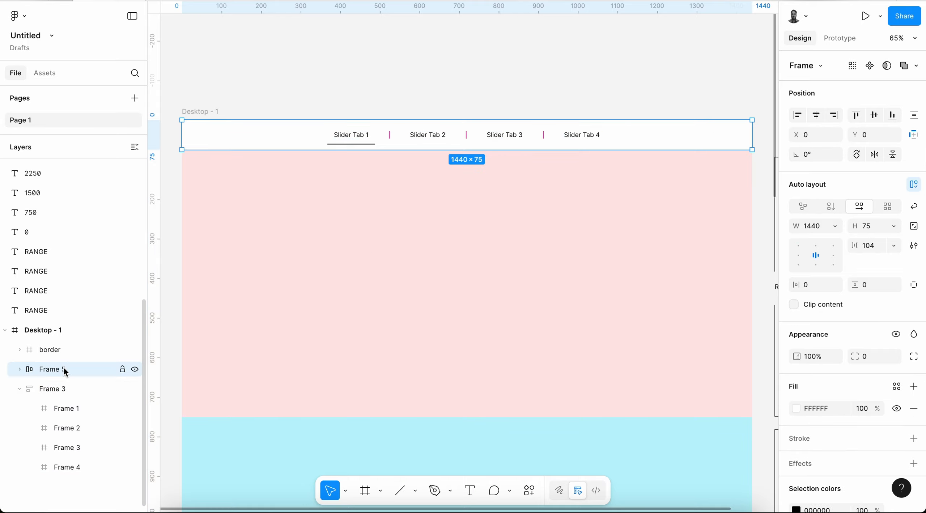
click(63, 388)
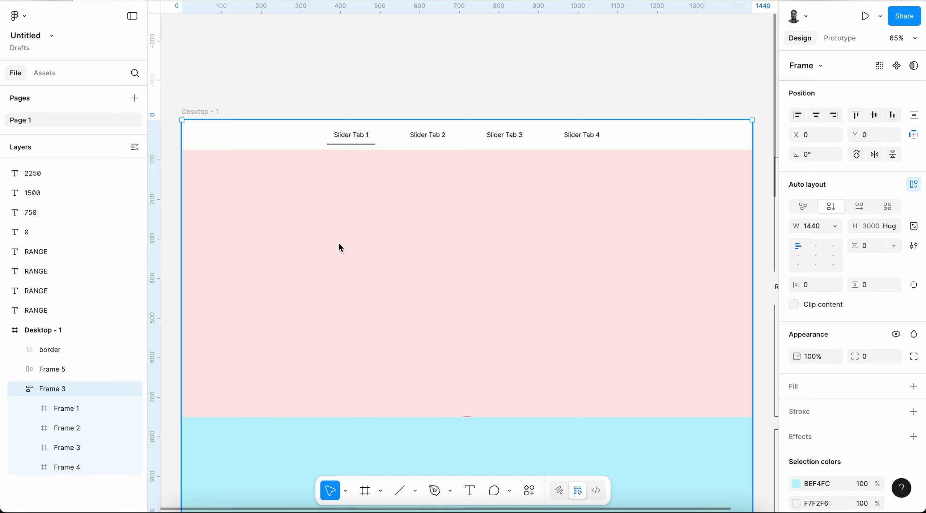
scroll(339, 245, down, 3)
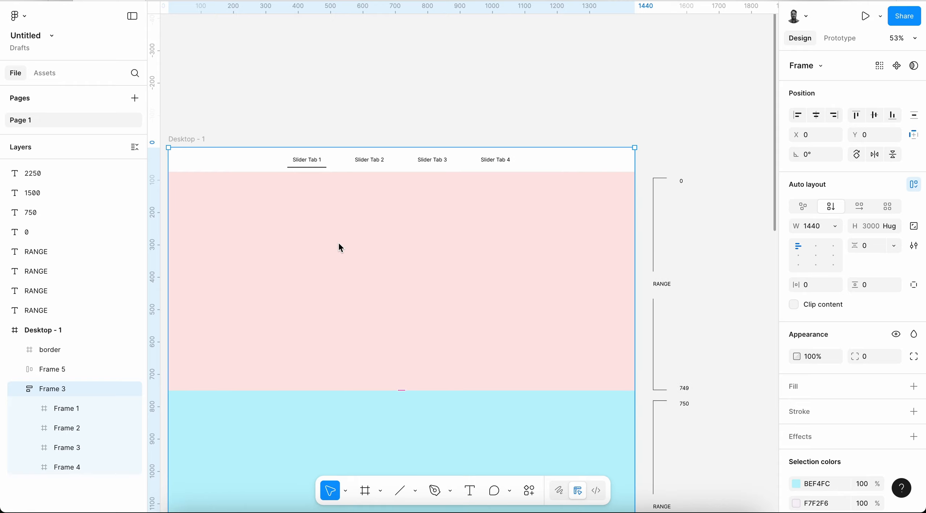
Examine the range marker beside the pink first section, from its start label to its end label.
scroll(340, 245, right, 3)
scroll(339, 245, down, 1)
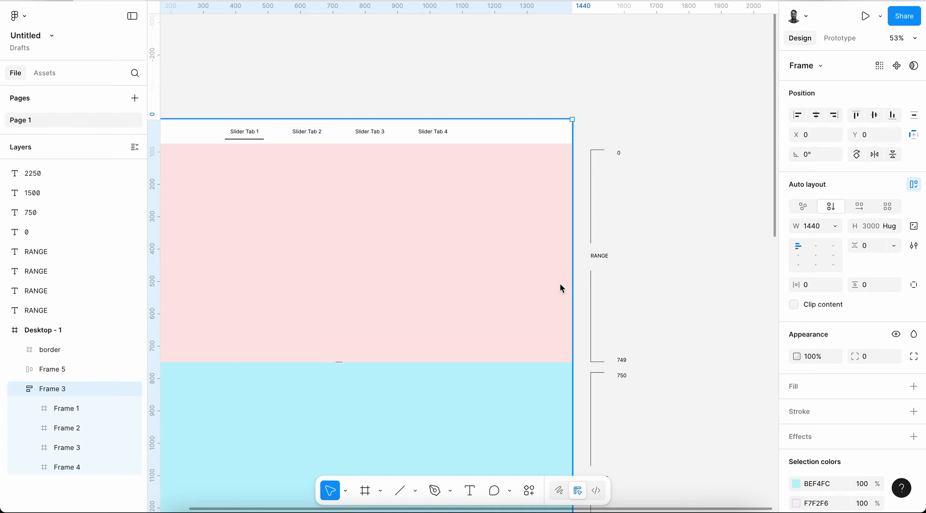
scroll(560, 285, up, 3)
scroll(560, 285, right, 3)
scroll(560, 285, down, 1)
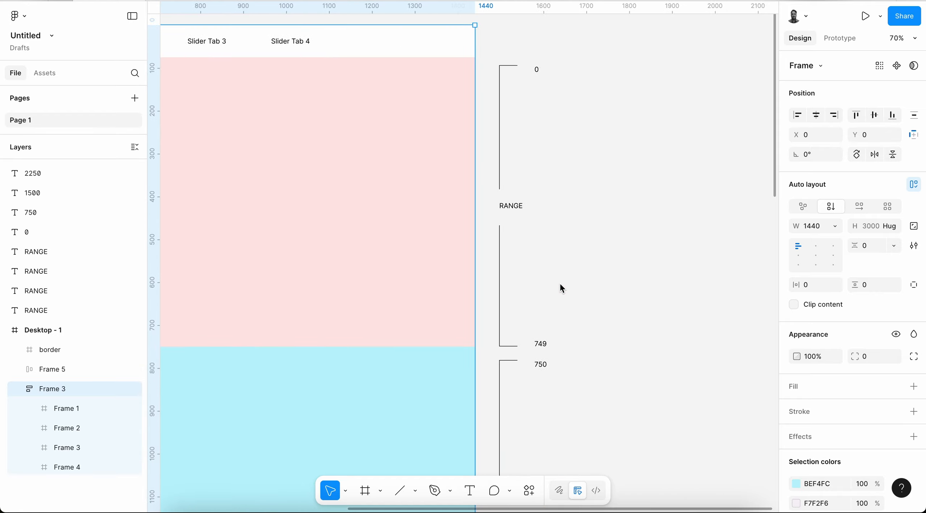
scroll(561, 285, down, 2)
scroll(560, 285, up, 2)
scroll(560, 284, left, 3)
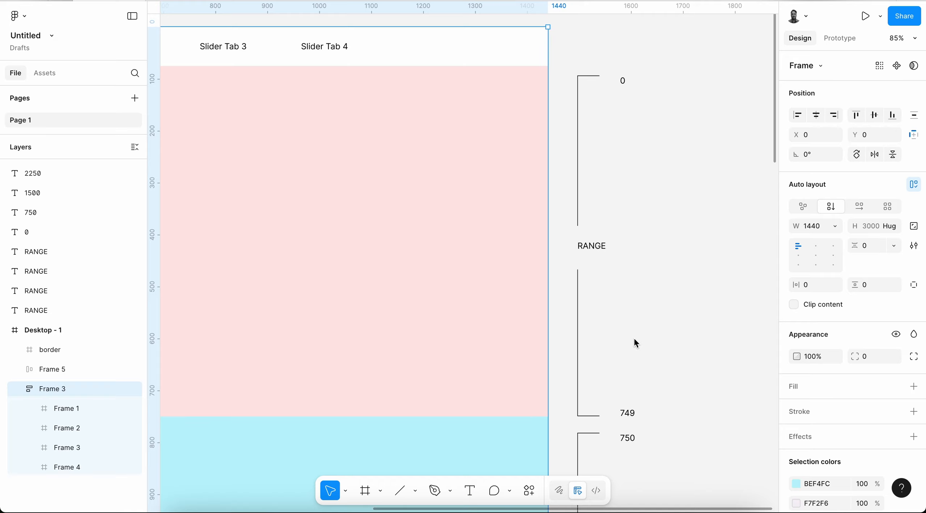
scroll(636, 343, down, 2)
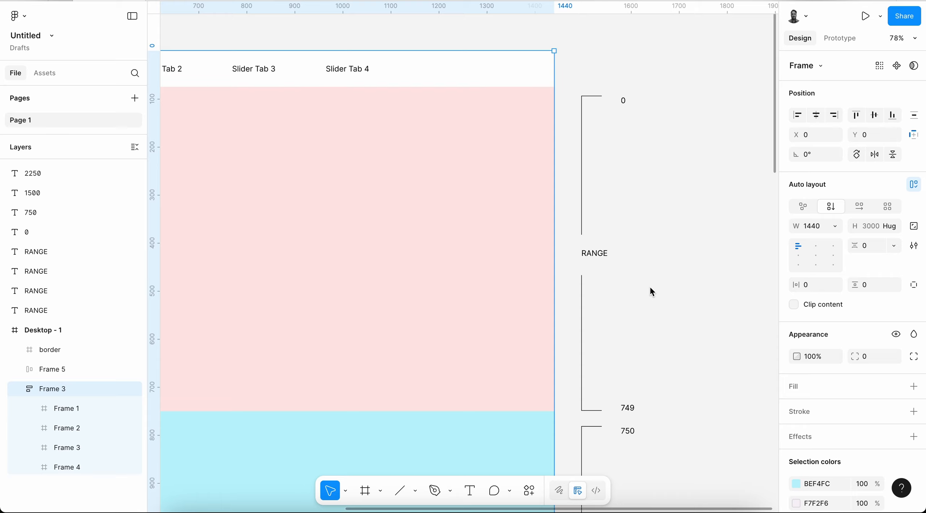
Compare the height of the pink Frame 1 with the position of its parent Frame 3 and the start of the range marker.
click(509, 242)
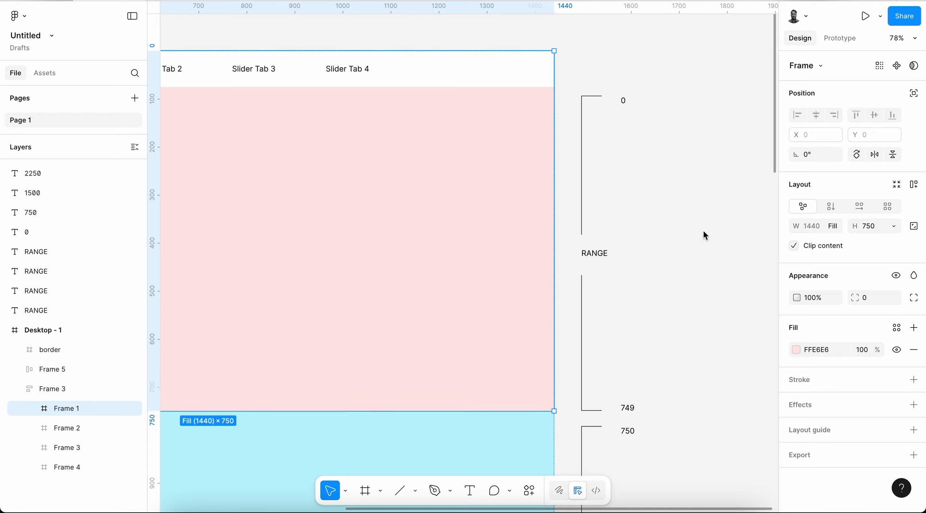
click(684, 214)
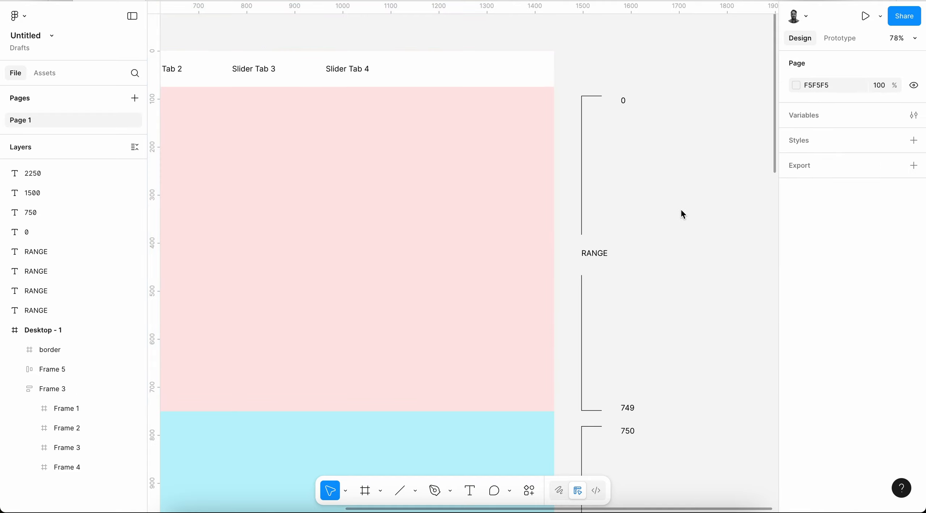
scroll(637, 176, up, 2)
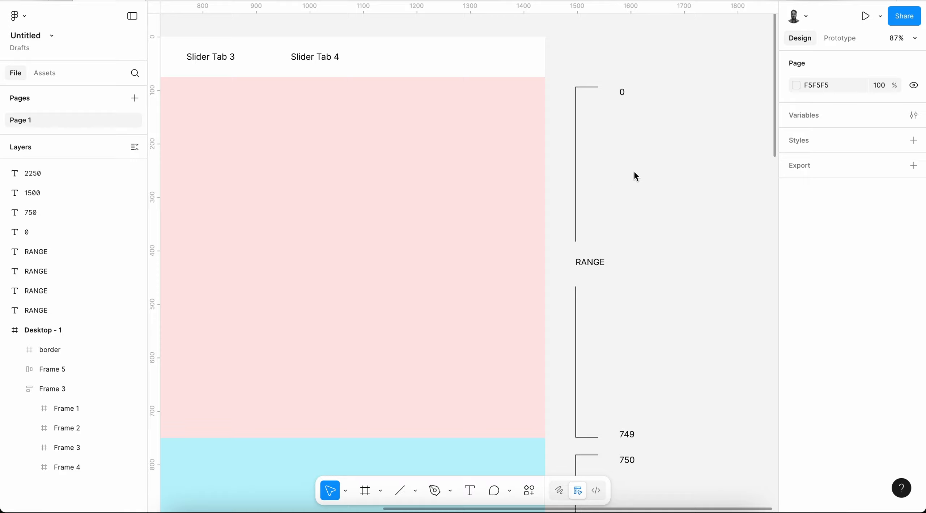
click(623, 93)
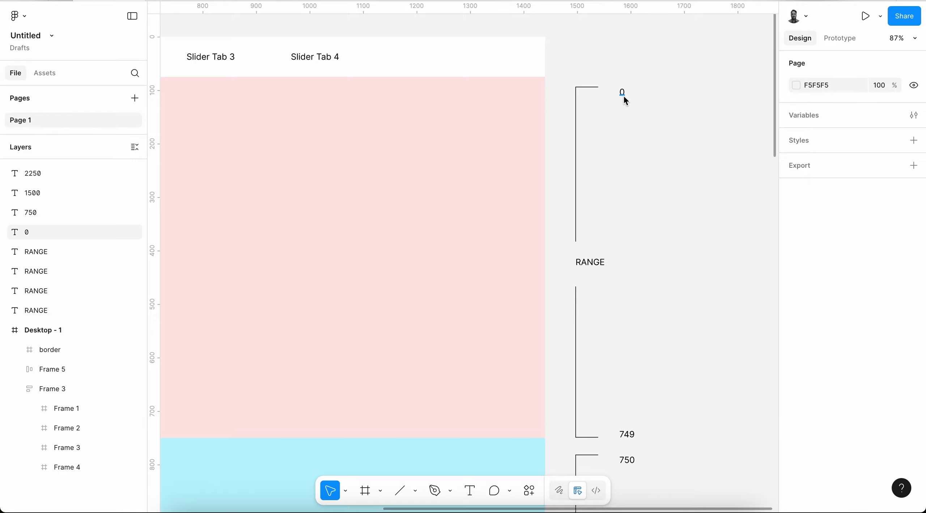
click(504, 157)
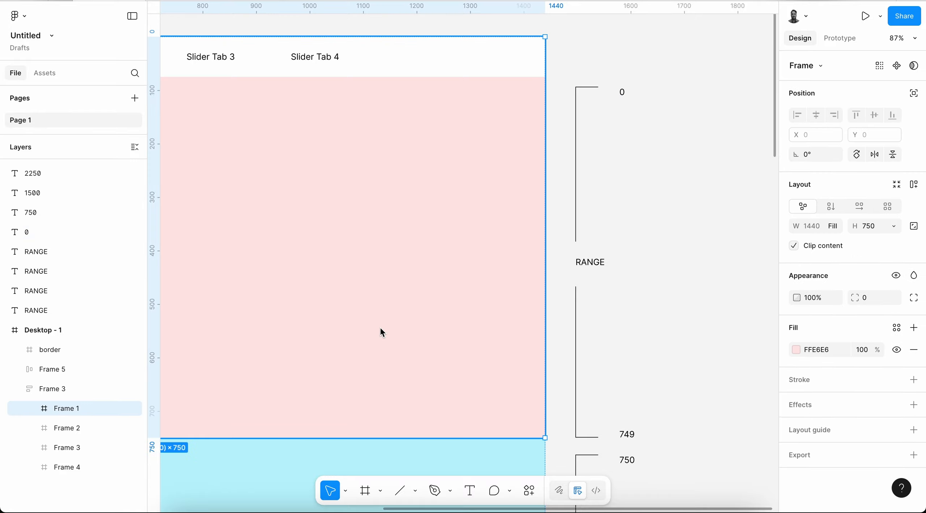
click(83, 389)
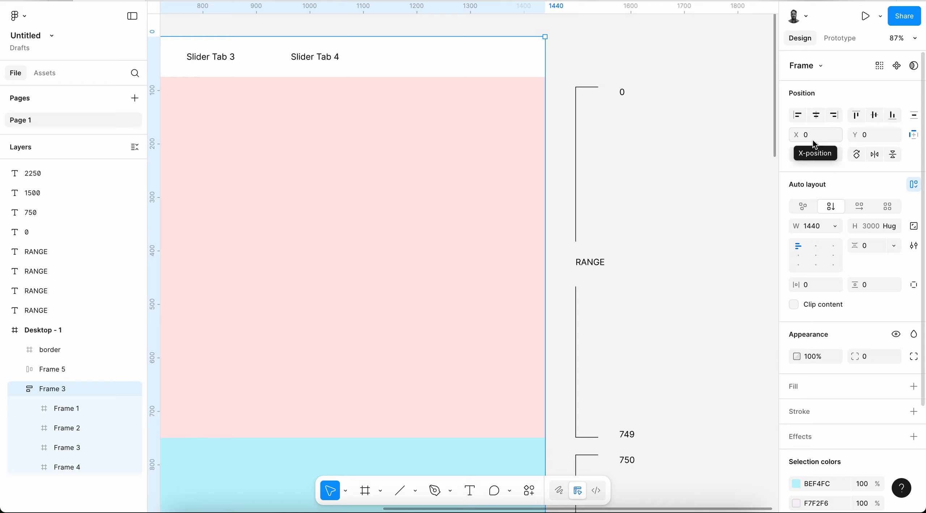
click(495, 199)
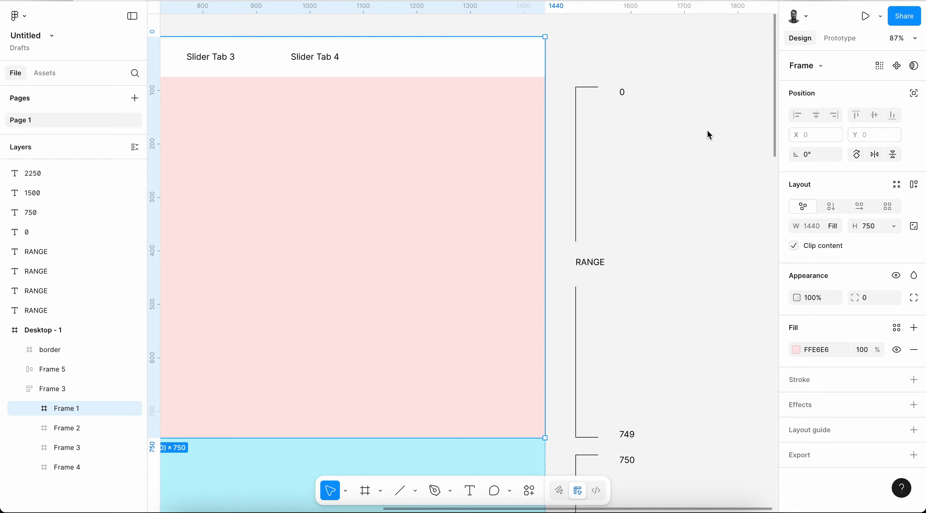
Move the "0" label up to line up with the top line of the first range bracket.
click(654, 119)
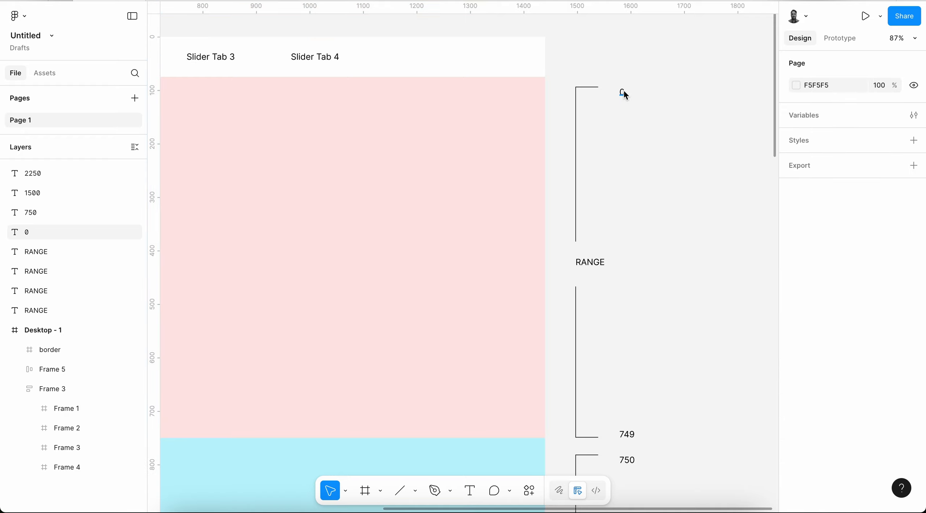
drag(623, 91, 623, 86)
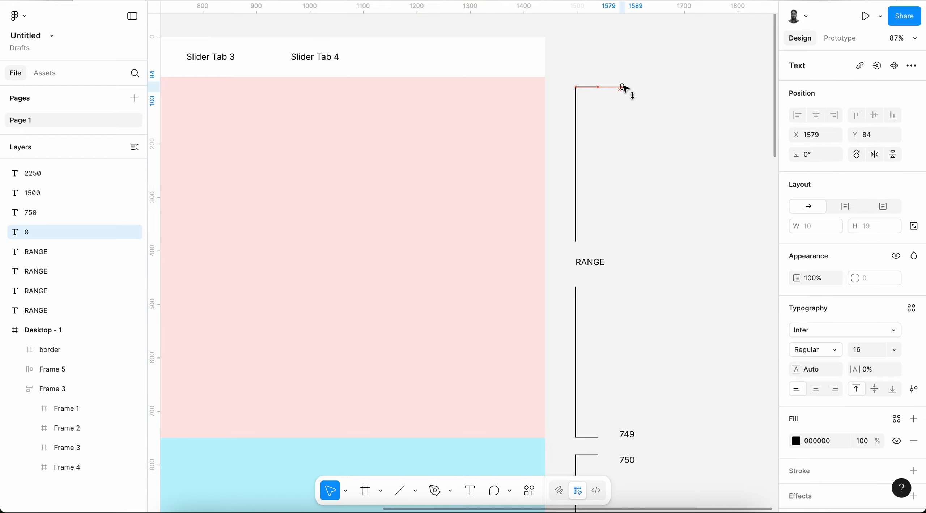
click(677, 123)
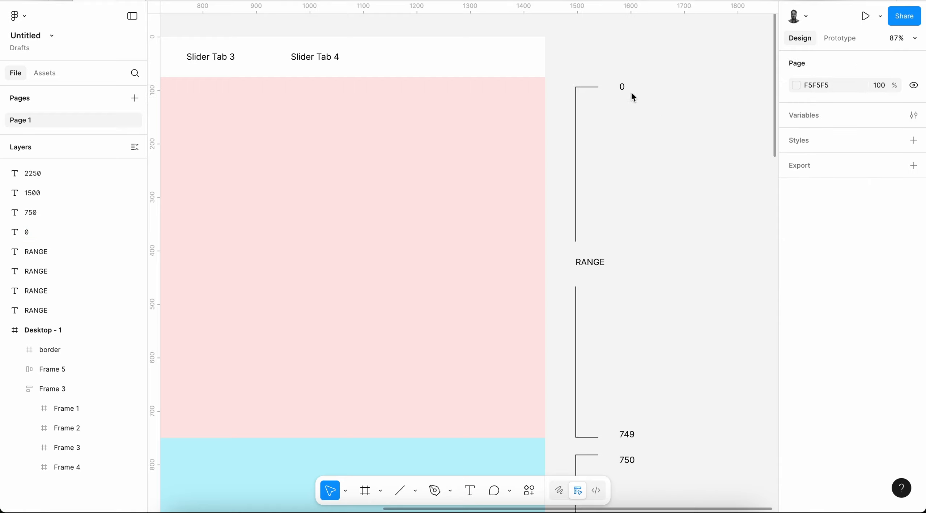
Examine where the first range ends and the second begins beside the boundary between the pink and blue sections.
scroll(666, 249, down, 3)
scroll(665, 249, right, 1)
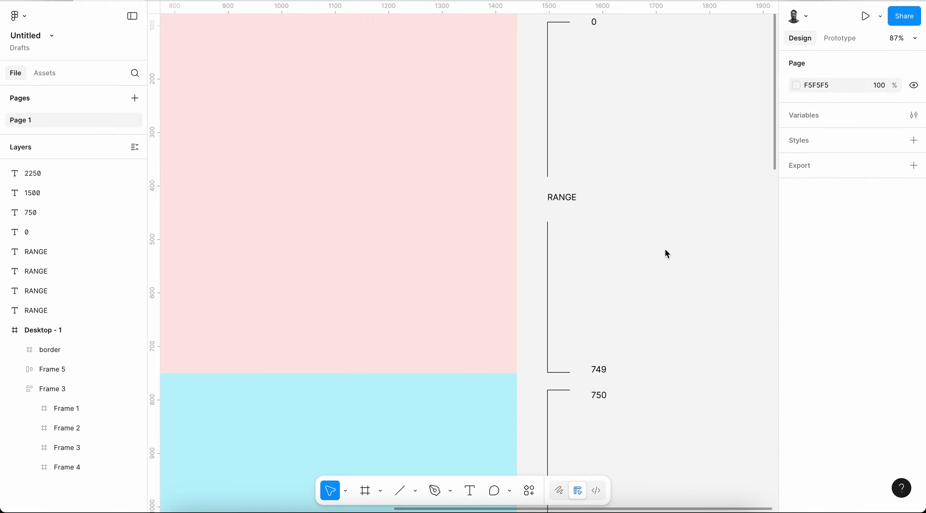
ctrl+scroll(665, 249, down, 2)
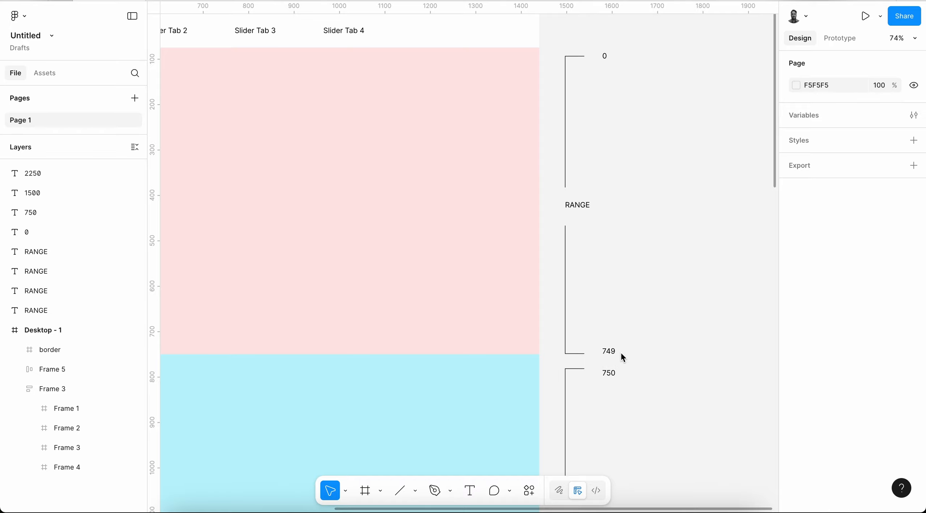
scroll(621, 352, down, 5)
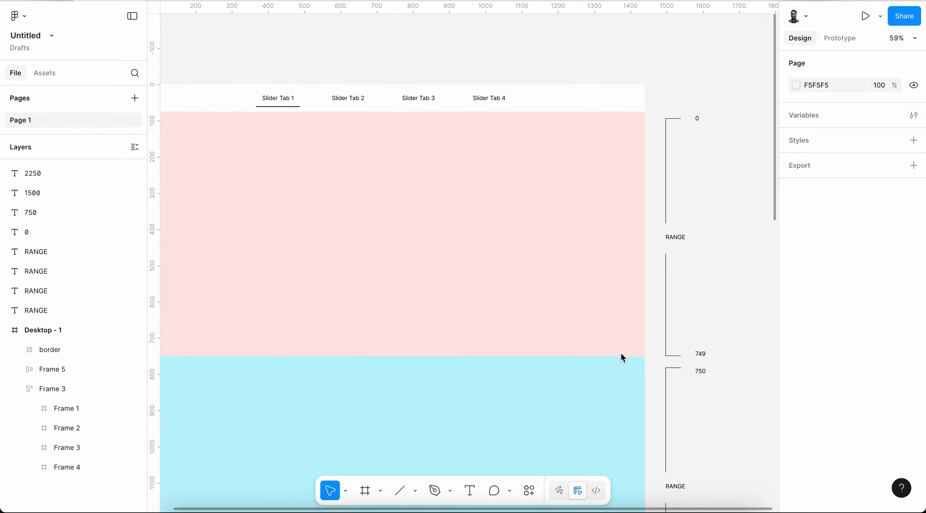
scroll(621, 358, down, 2)
scroll(621, 357, left, 2)
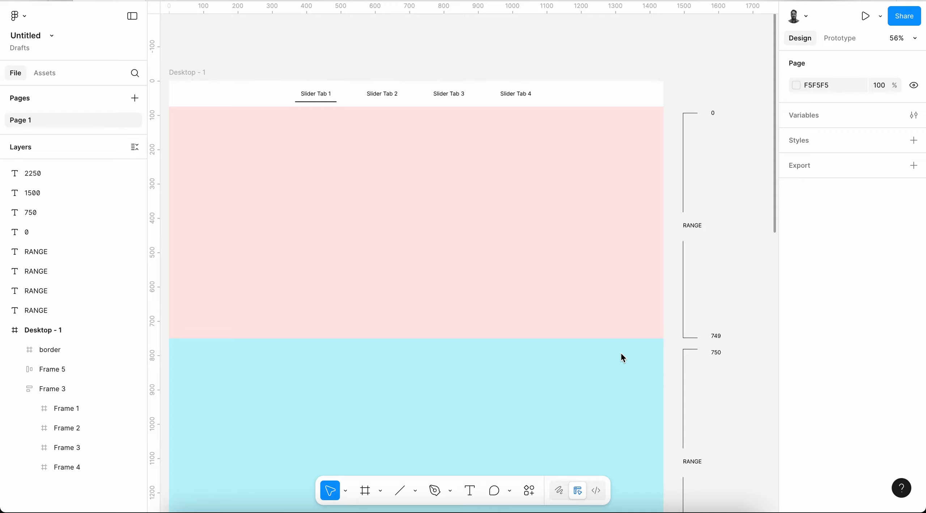
scroll(621, 355, right, 2)
scroll(621, 354, up, 1)
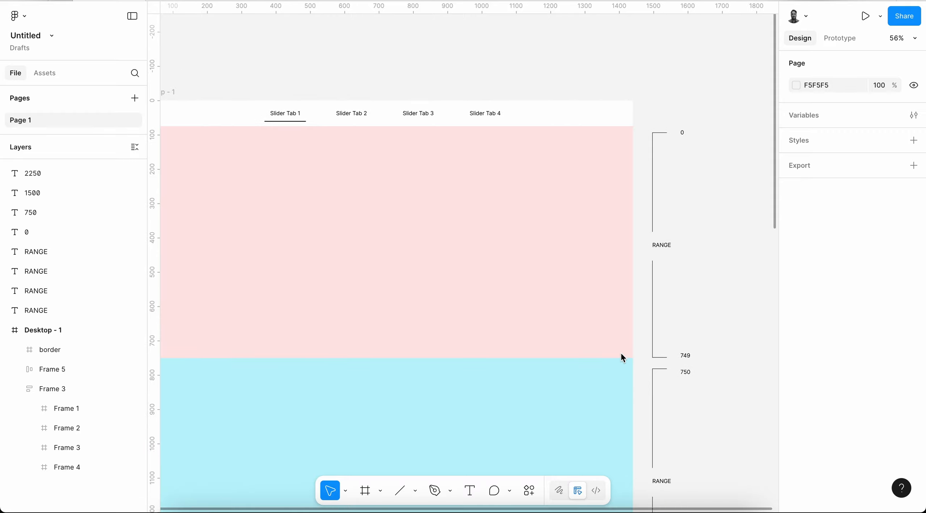
scroll(621, 355, right, 4)
scroll(622, 355, up, 2)
scroll(621, 355, up, 2)
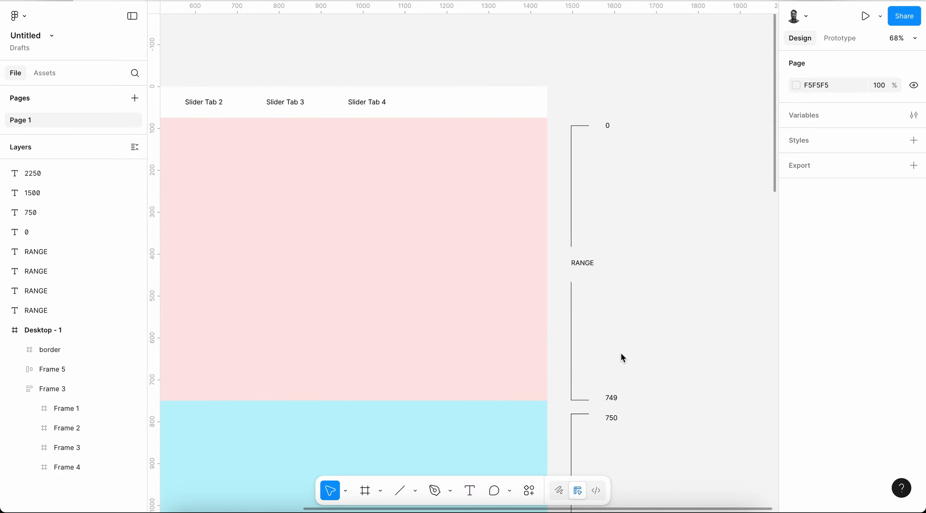
scroll(621, 356, up, 2)
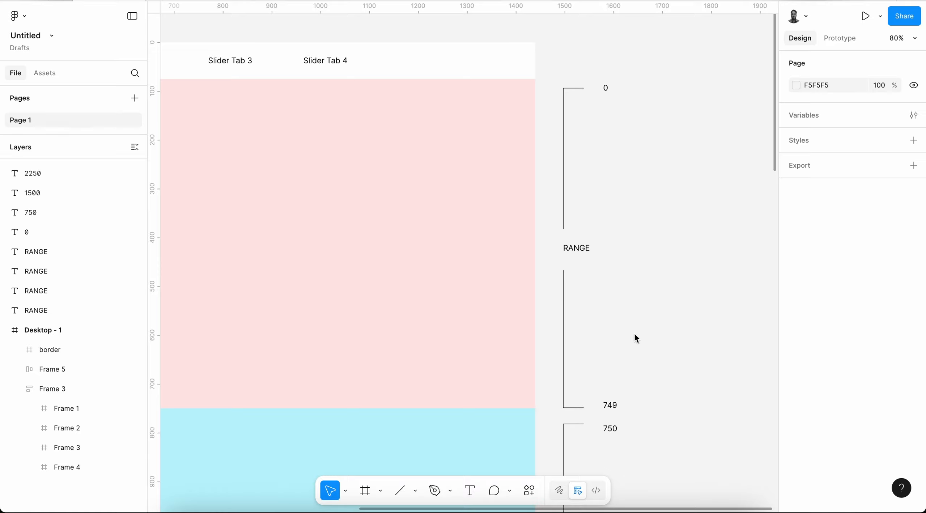
Check the height of the pink Frame 1 against the end of its range marker.
click(492, 258)
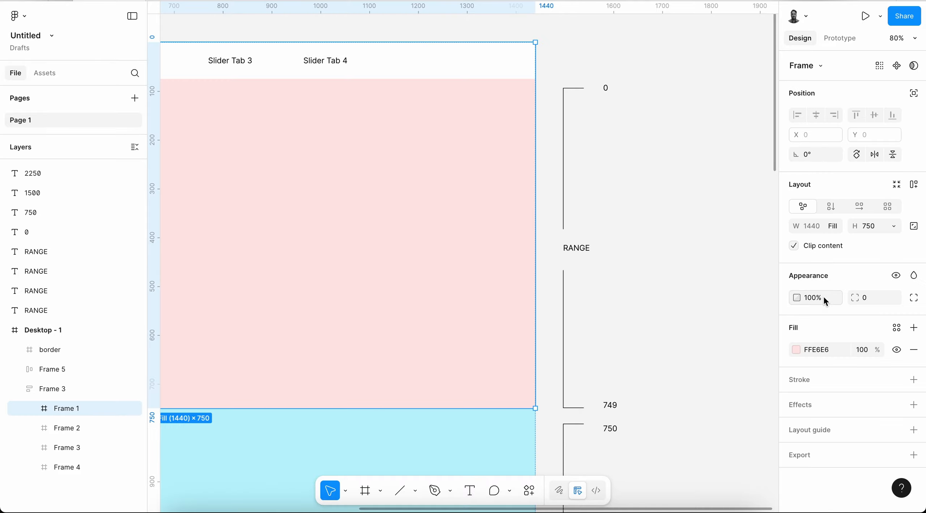
click(686, 251)
scroll(679, 364, down, 2)
scroll(679, 365, left, 1)
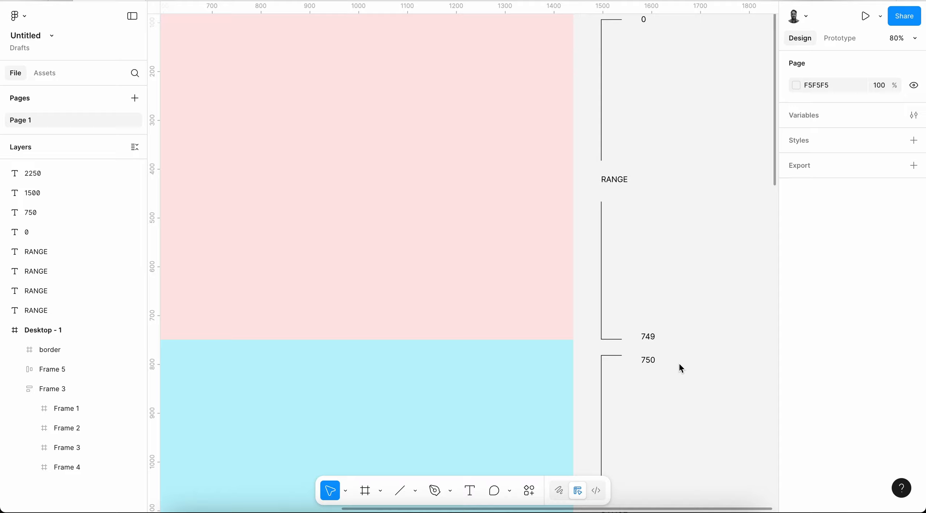
Compare the blue second section with the start and end labels of its range marker.
ctrl+scroll(678, 362, down, 3)
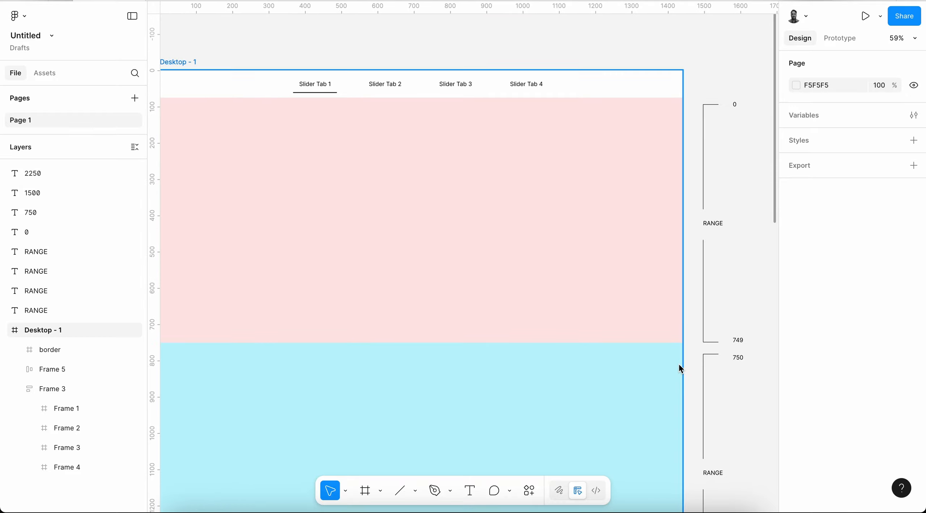
ctrl+scroll(617, 346, down, 2)
ctrl+scroll(596, 335, down, 2)
scroll(596, 336, down, 2)
scroll(596, 336, right, 1)
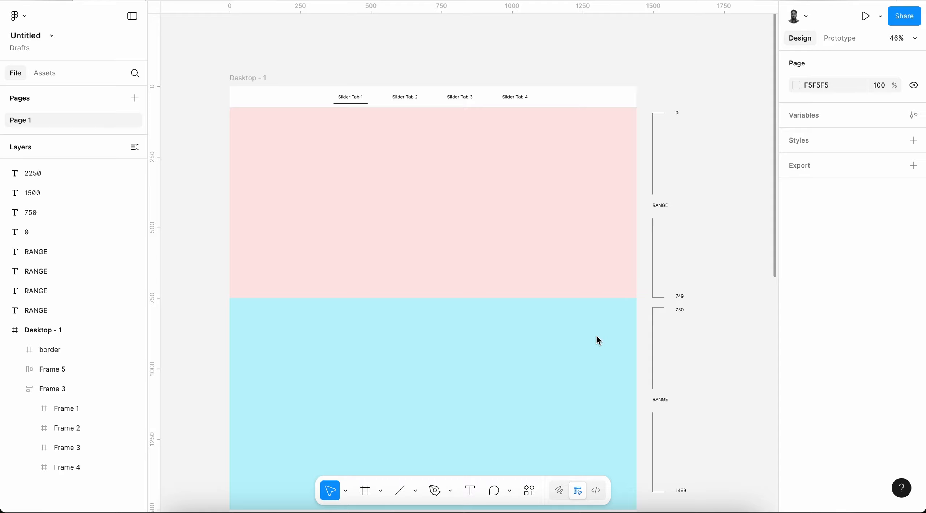
click(575, 338)
scroll(700, 293, down, 3)
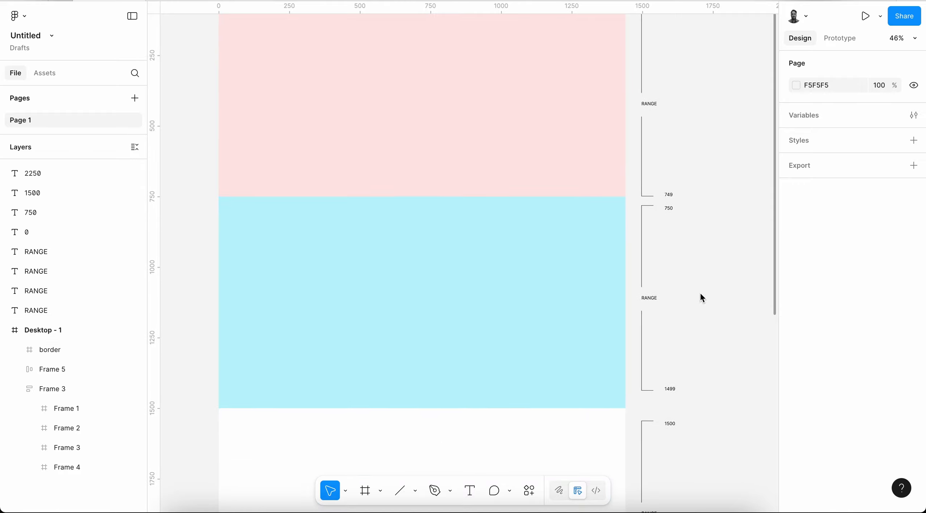
scroll(700, 294, up, 2)
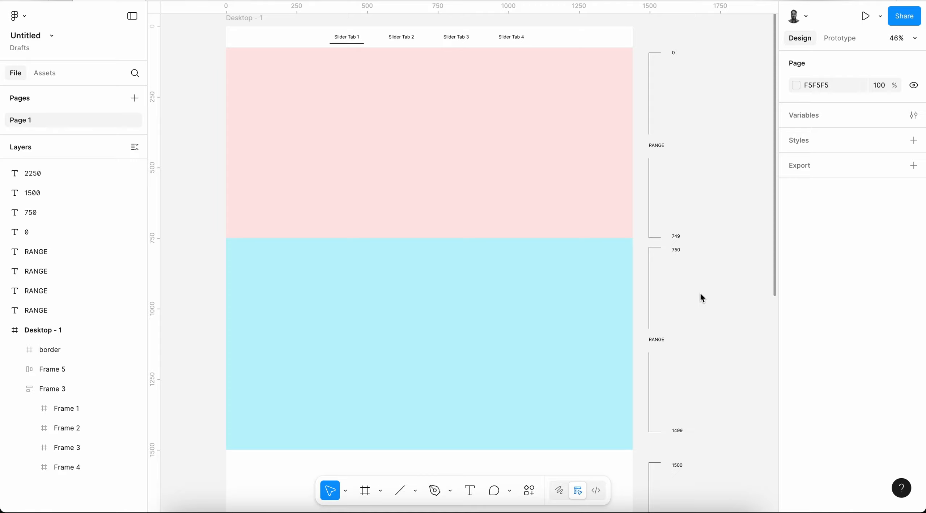
Examine the range markers of the second, third and fourth sections down to the end of the page and return to the tab bar.
scroll(701, 294, down, 5)
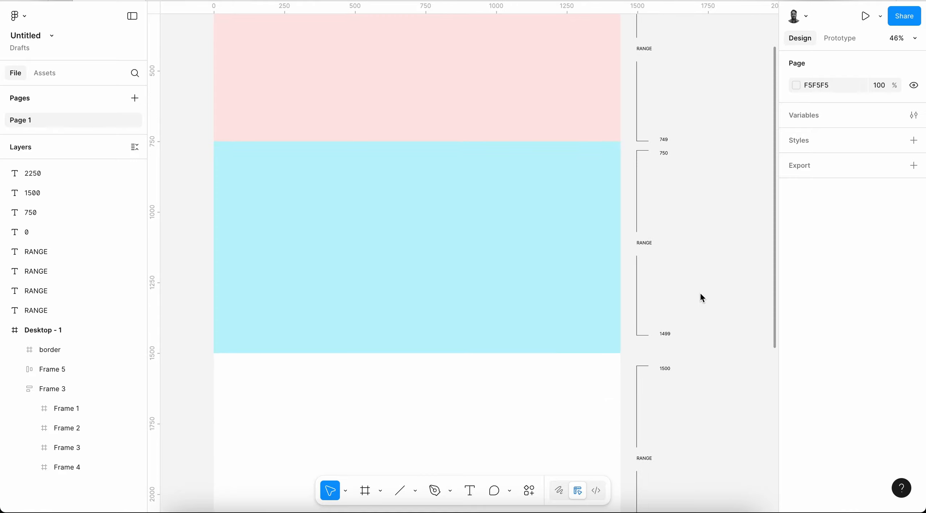
scroll(700, 293, up, 1)
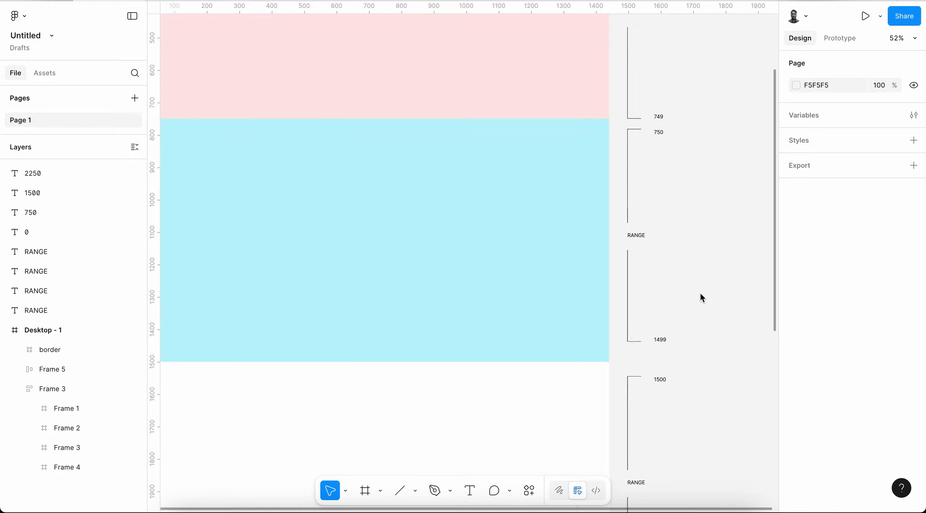
scroll(701, 295, up, 2)
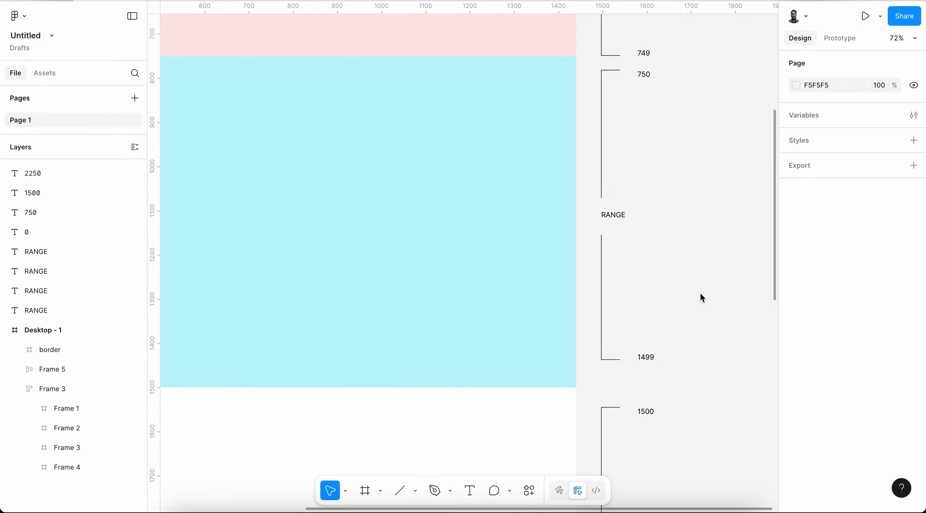
scroll(703, 297, down, 5)
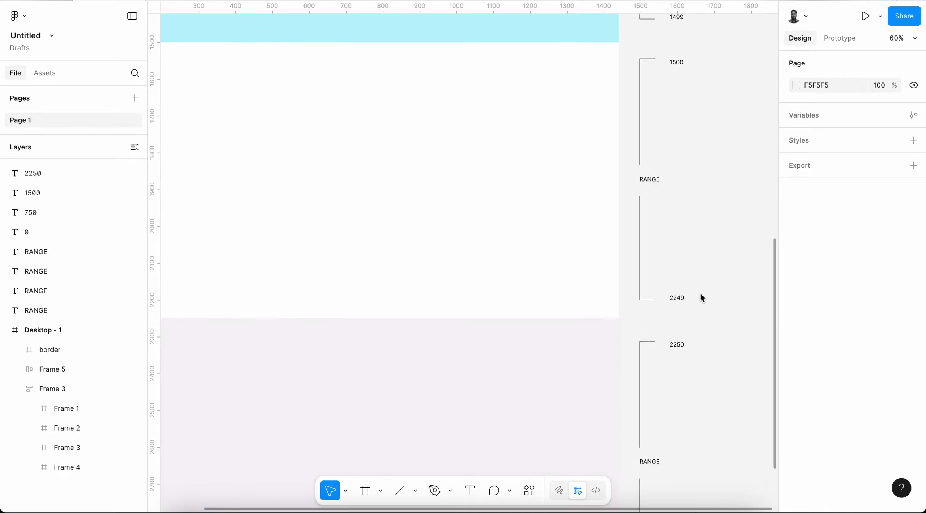
scroll(702, 298, up, 1)
scroll(703, 298, down, 5)
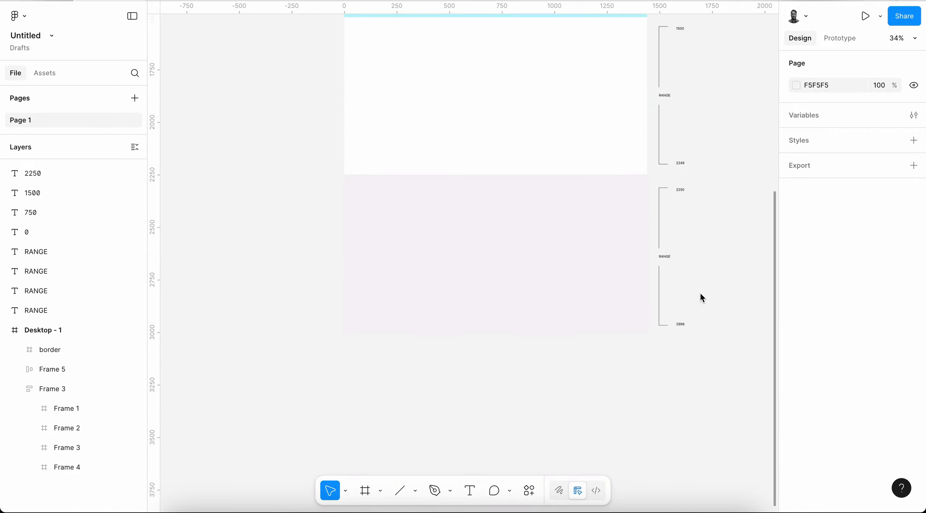
scroll(703, 297, up, 2)
scroll(702, 297, up, 5)
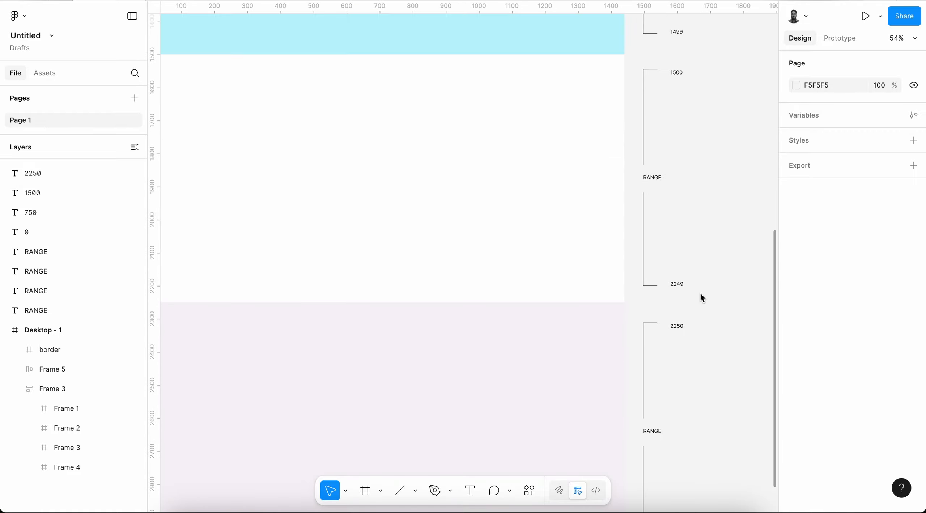
scroll(700, 295, down, 7)
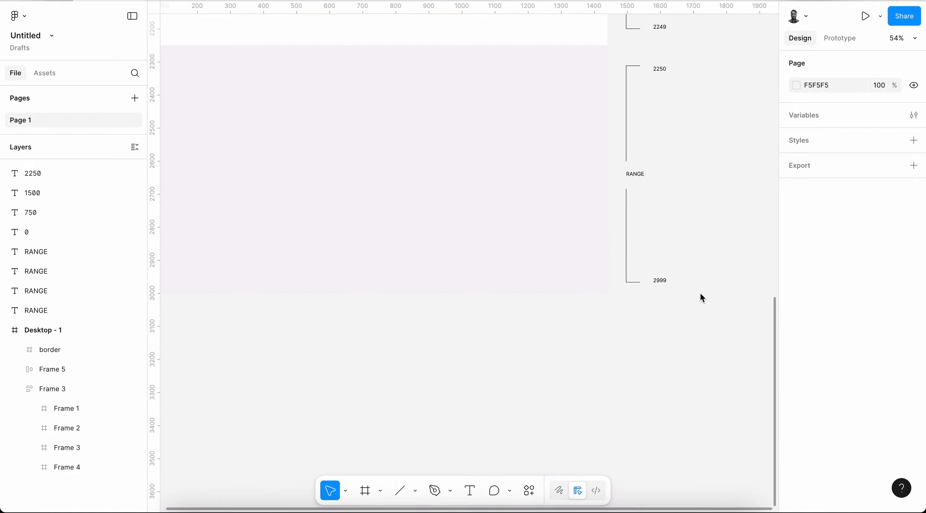
scroll(703, 298, down, 3)
scroll(702, 297, up, 12)
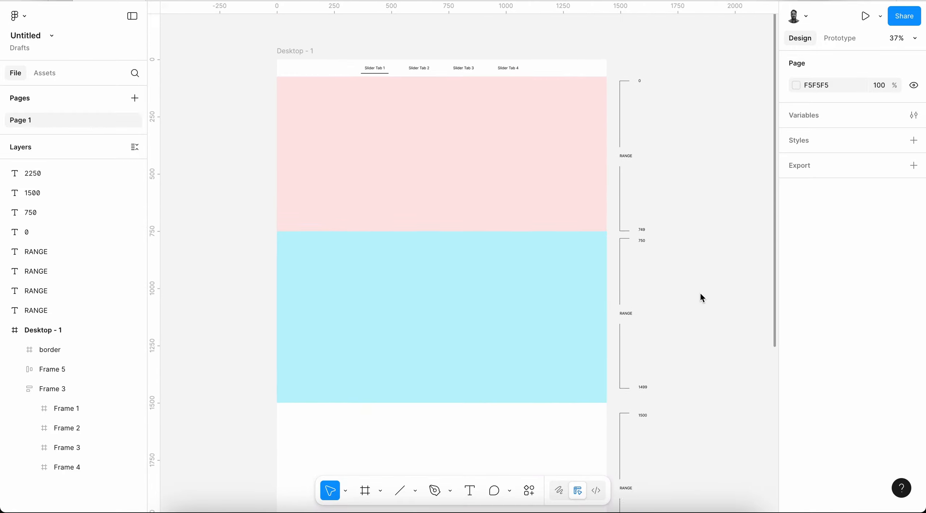
Switch to ProtoPie and set the new file's device to Desktop HD, 1440 × 1024.
scroll(700, 294, up, 1)
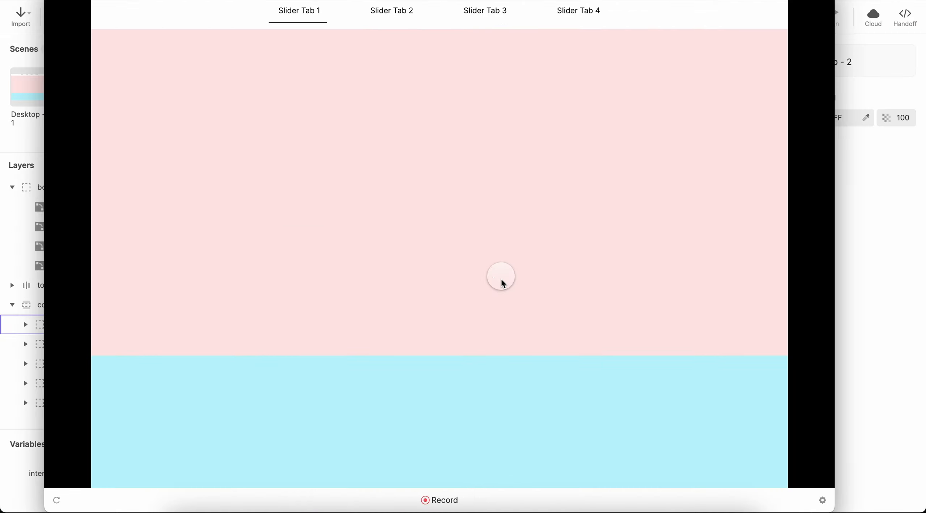
click(869, 188)
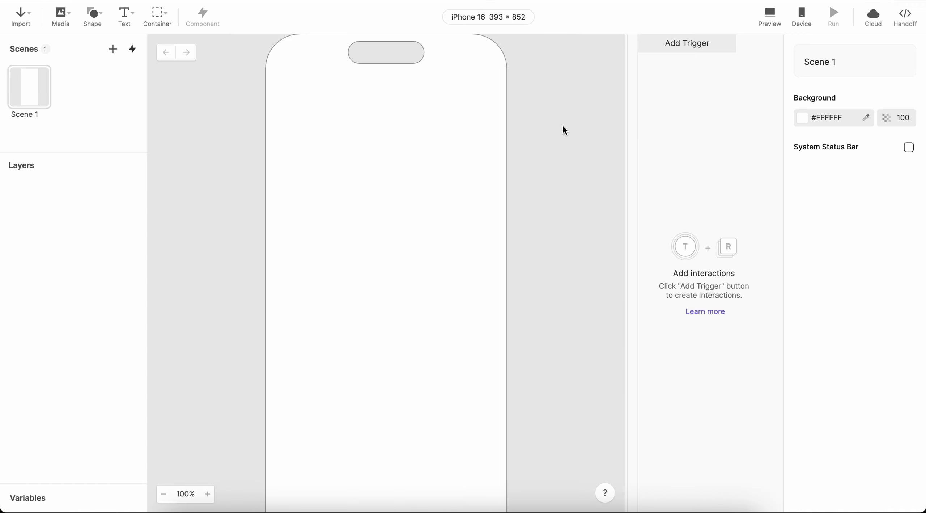
click(485, 19)
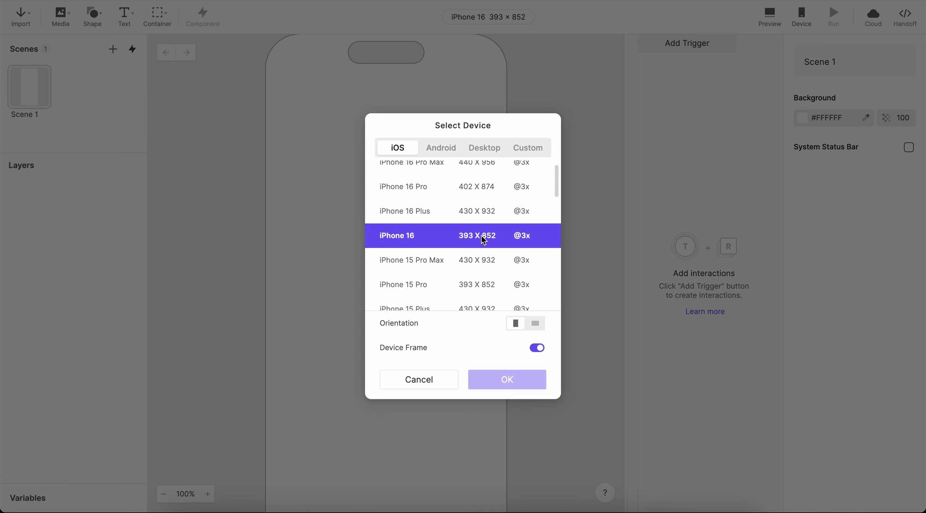
click(496, 147)
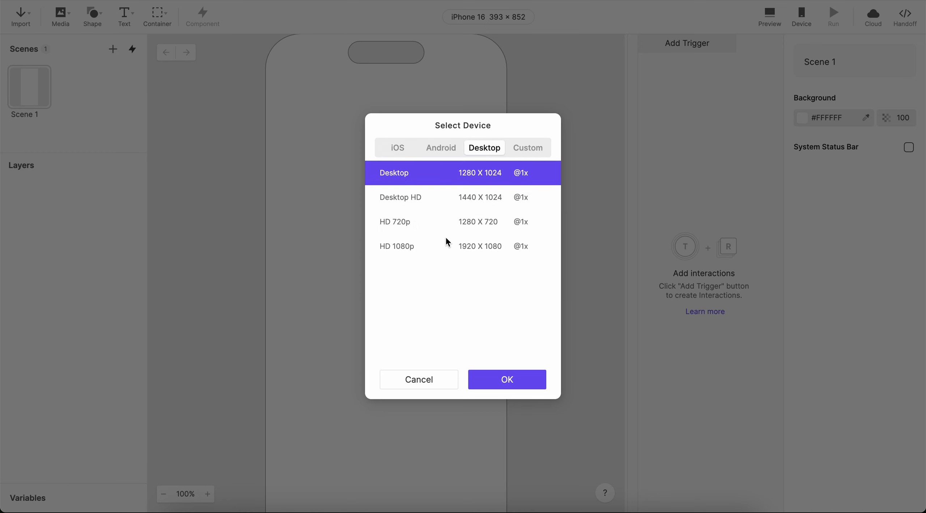
click(470, 200)
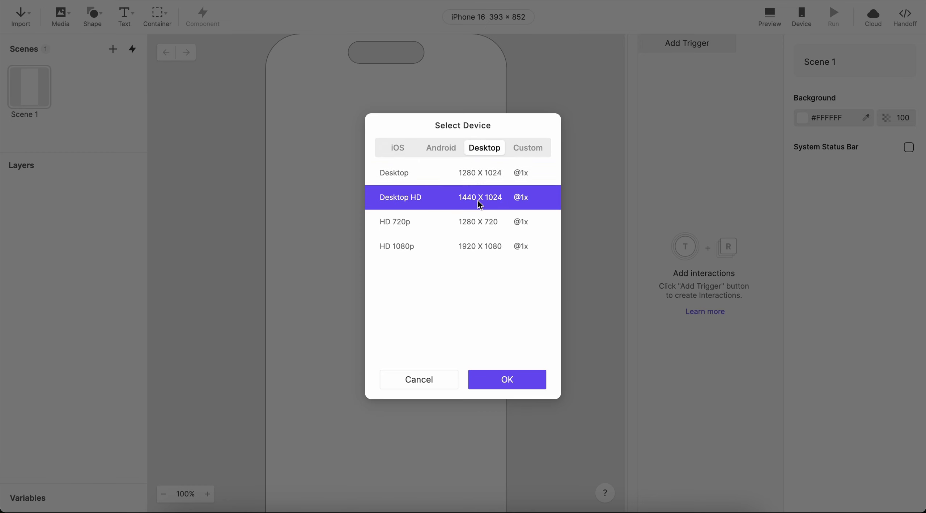
click(508, 380)
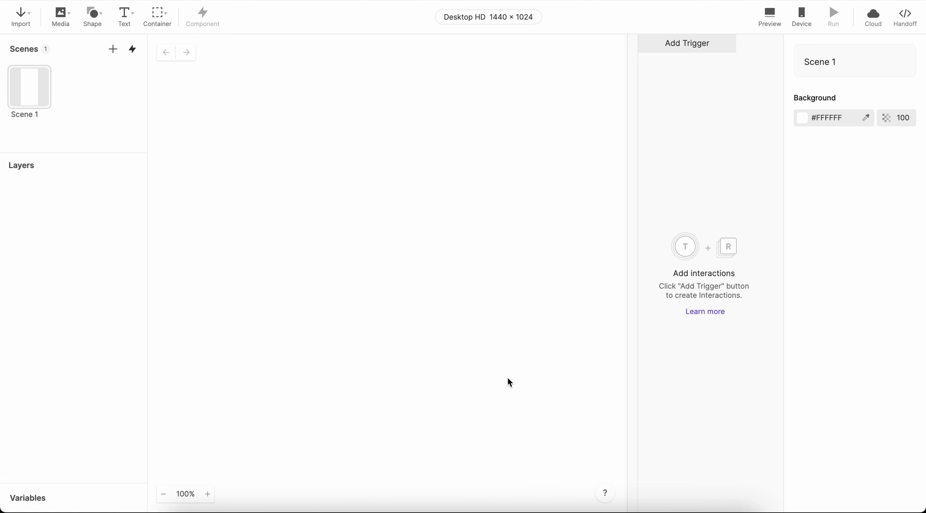
scroll(509, 383, down, 10)
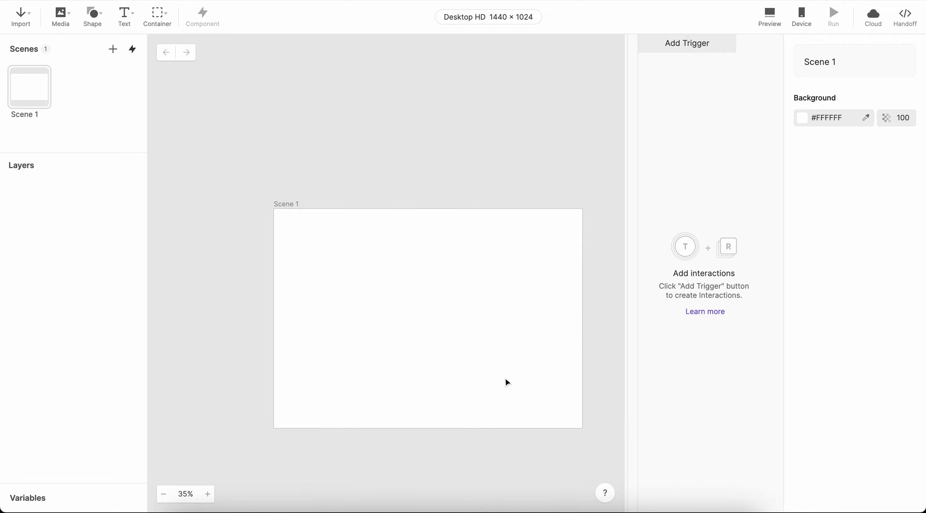
click(349, 509)
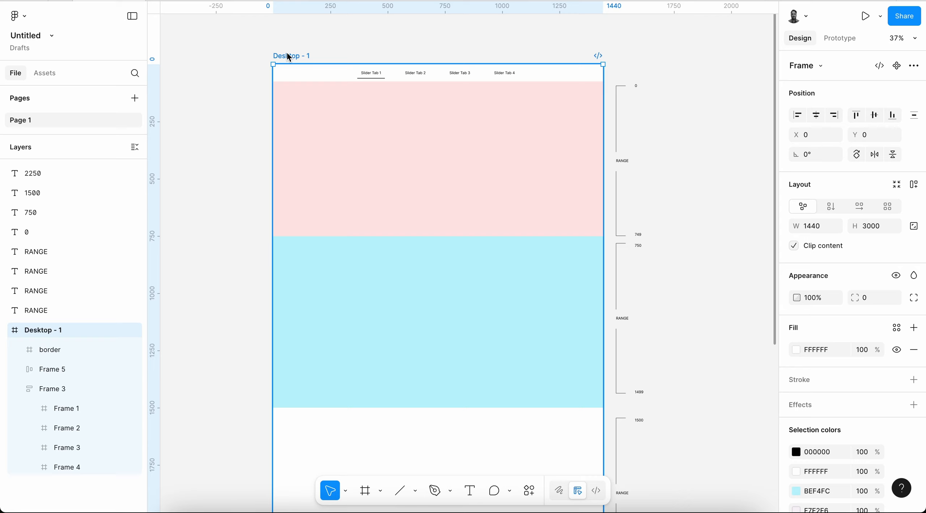
key(super+Tab)
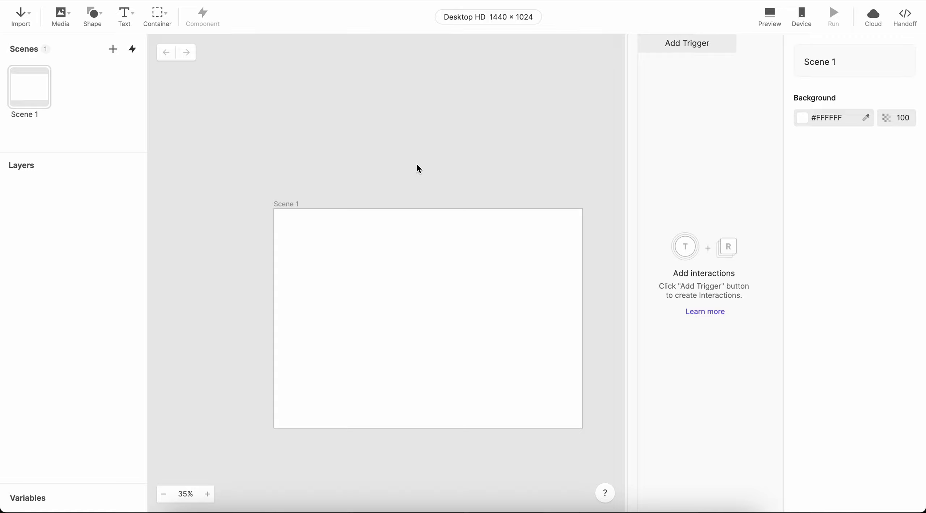
scroll(417, 164, down, 4)
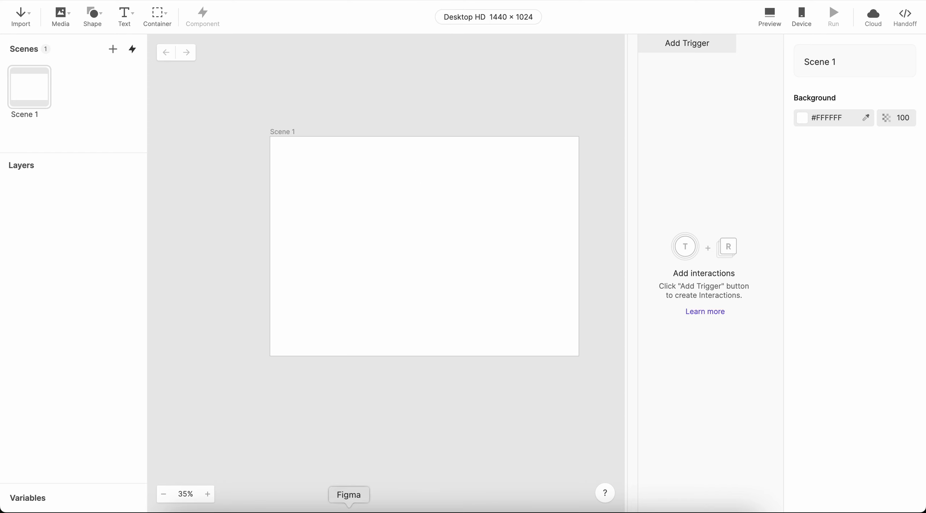
Switch to Figma, clear the selection and launch the ProtoPie plugin.
click(349, 510)
click(685, 174)
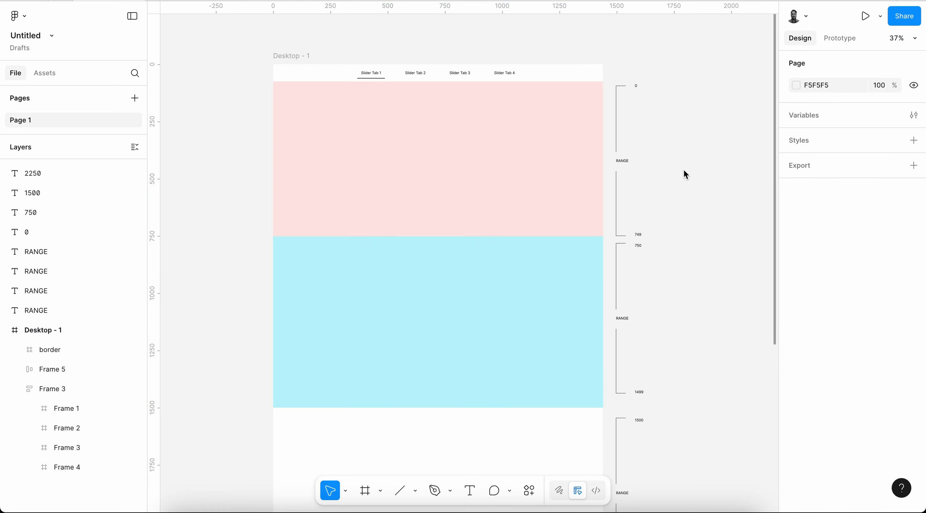
key(super+space)
key(Escape)
key(super+k)
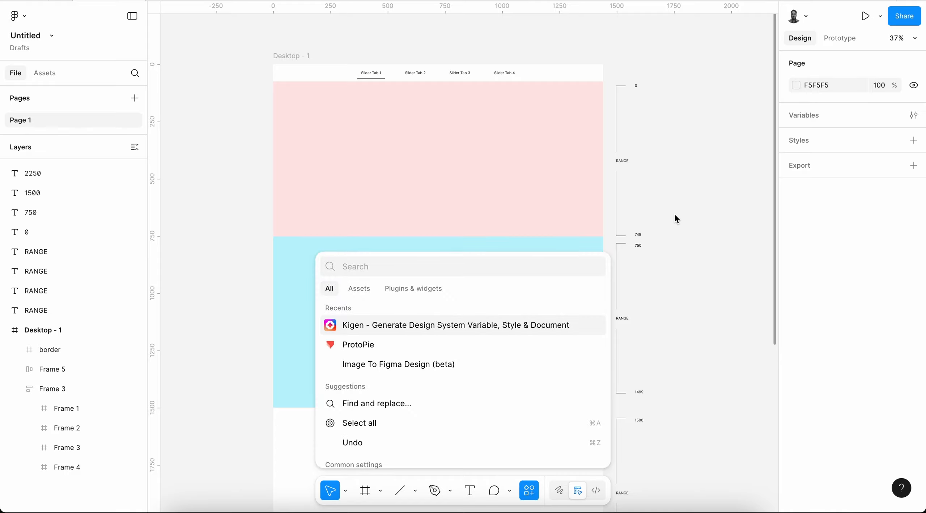
click(426, 288)
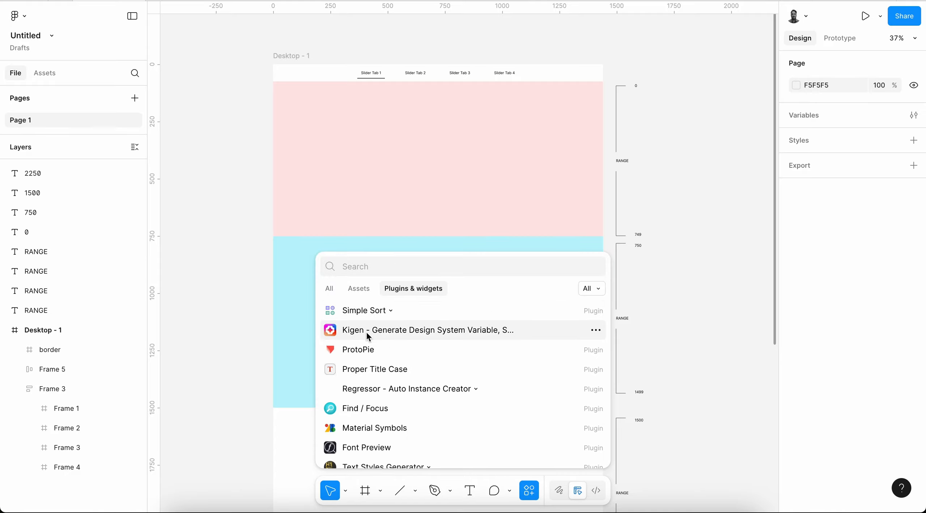
click(362, 349)
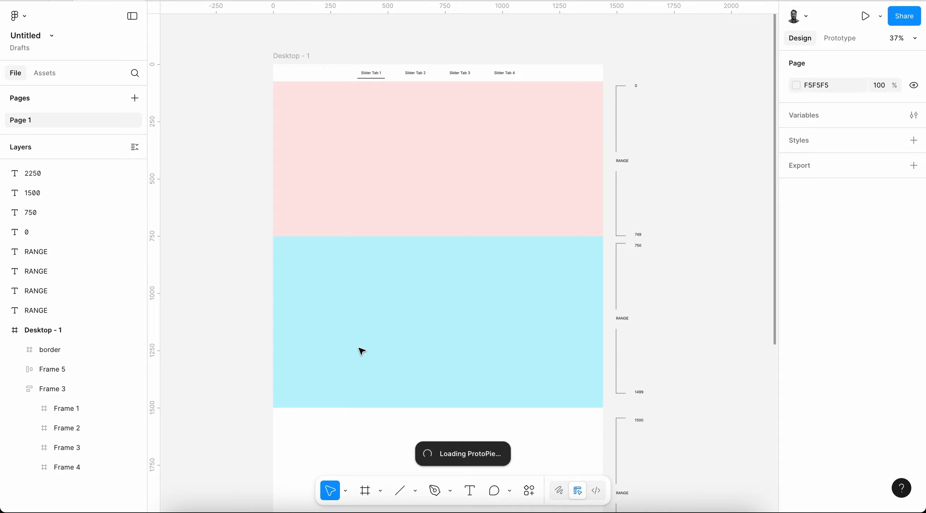
Export the Desktop - 1 frame to ProtoPie as a Scene.
click(289, 58)
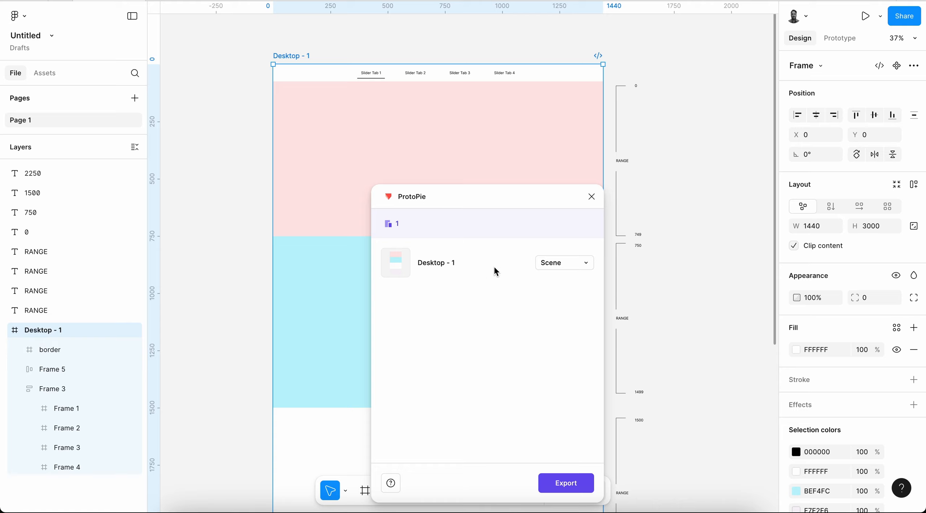
click(565, 268)
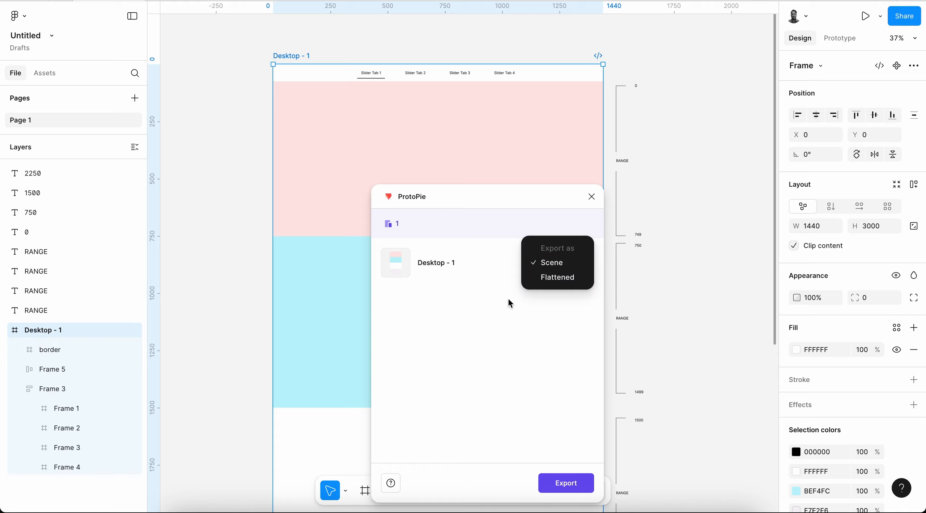
click(485, 306)
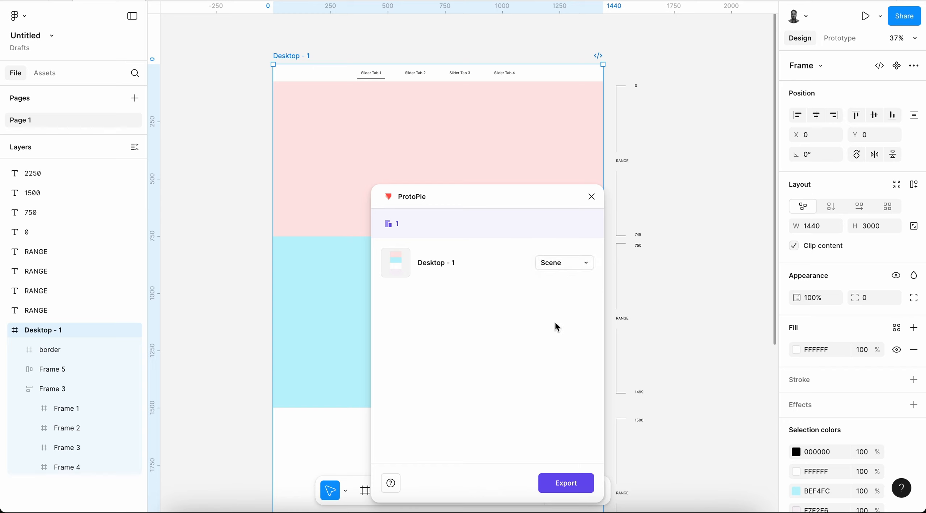
click(573, 483)
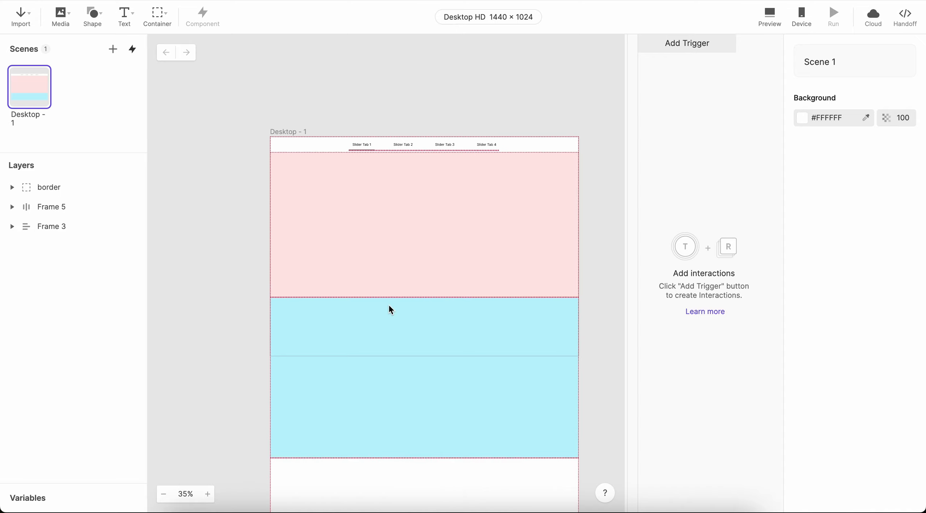
scroll(390, 308, down, 5)
scroll(391, 309, left, 4)
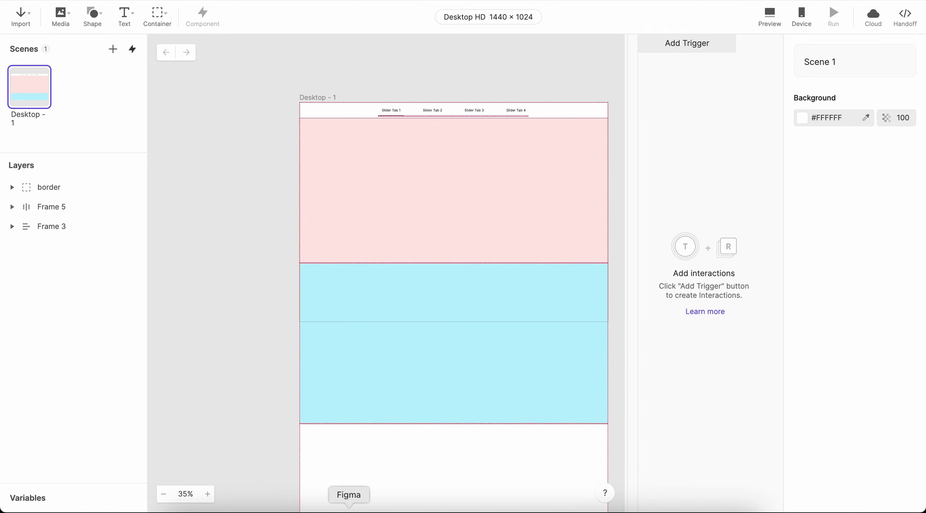
Close the ProtoPie plugin in Figma and return to the imported Desktop - 1 scene in ProtoPie.
click(349, 512)
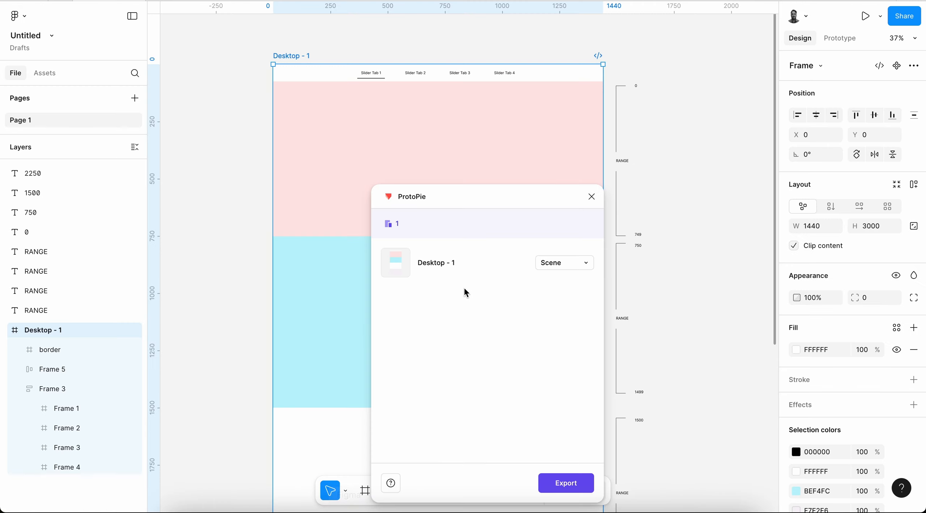
click(591, 194)
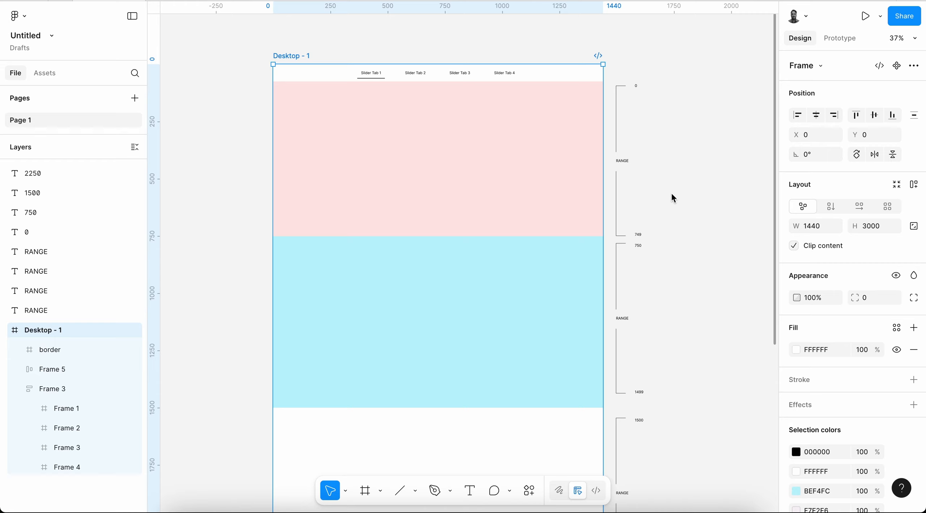
click(496, 512)
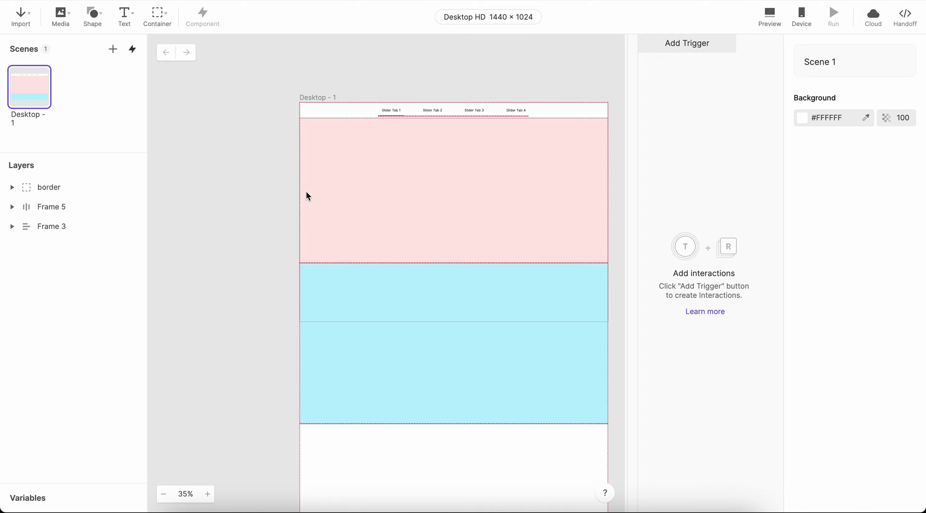
scroll(381, 178, right, 2)
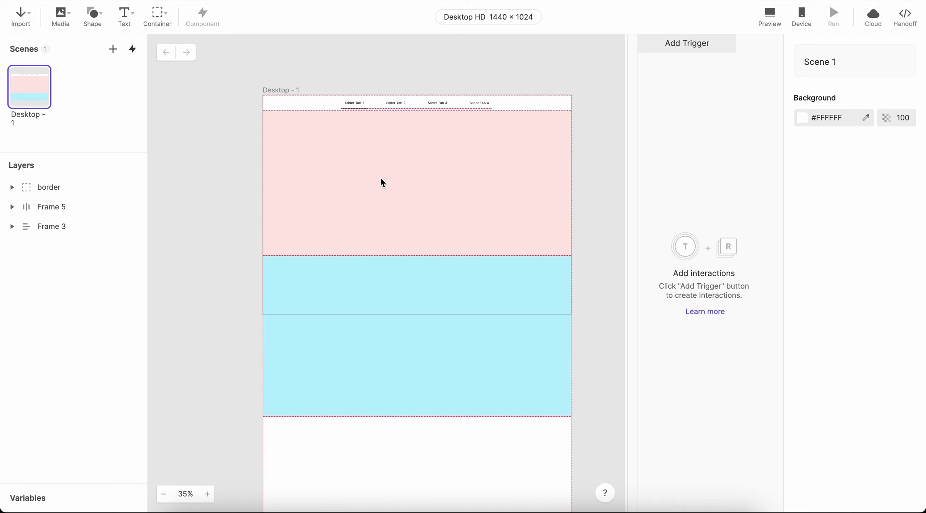
scroll(380, 178, left, 1)
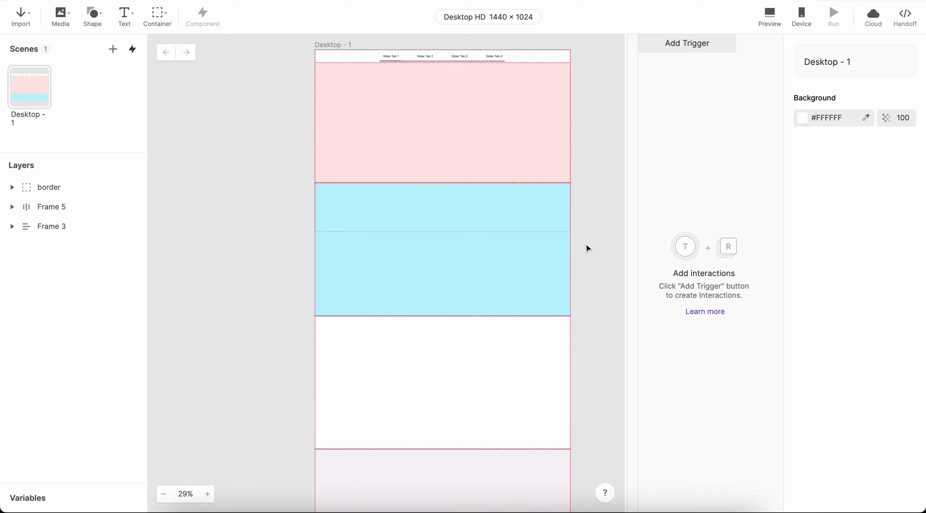
Examine which parts of the imported scene the border, Frame 5 and Frame 3 layers cover.
click(48, 187)
click(64, 209)
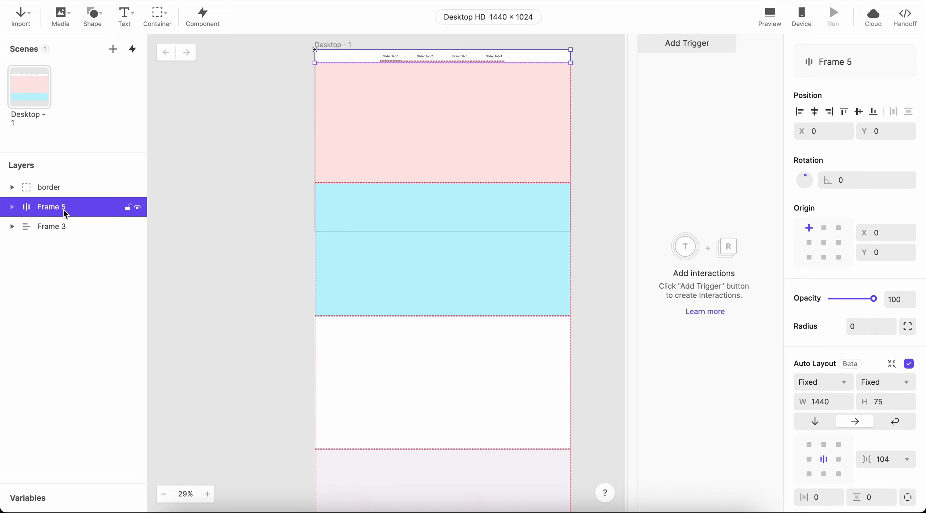
click(62, 226)
scroll(386, 272, down, 4)
scroll(387, 273, up, 5)
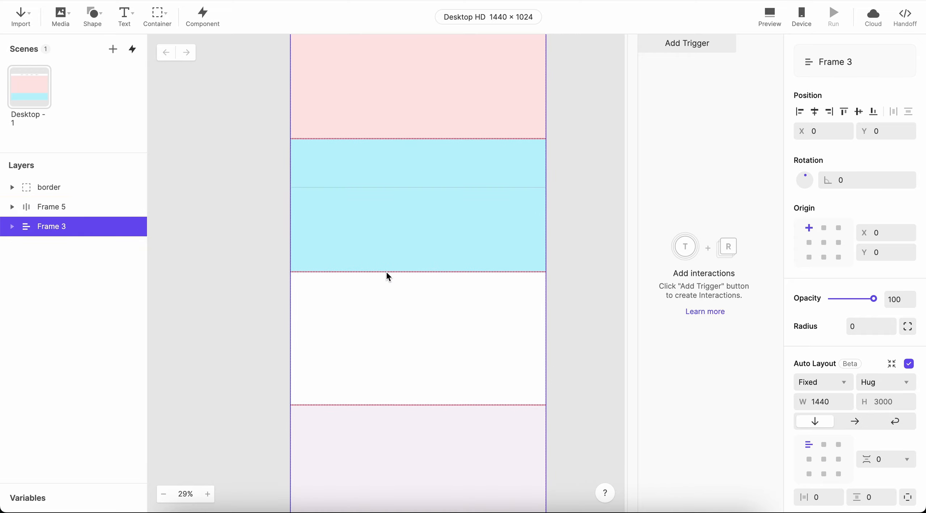
scroll(386, 272, up, 1)
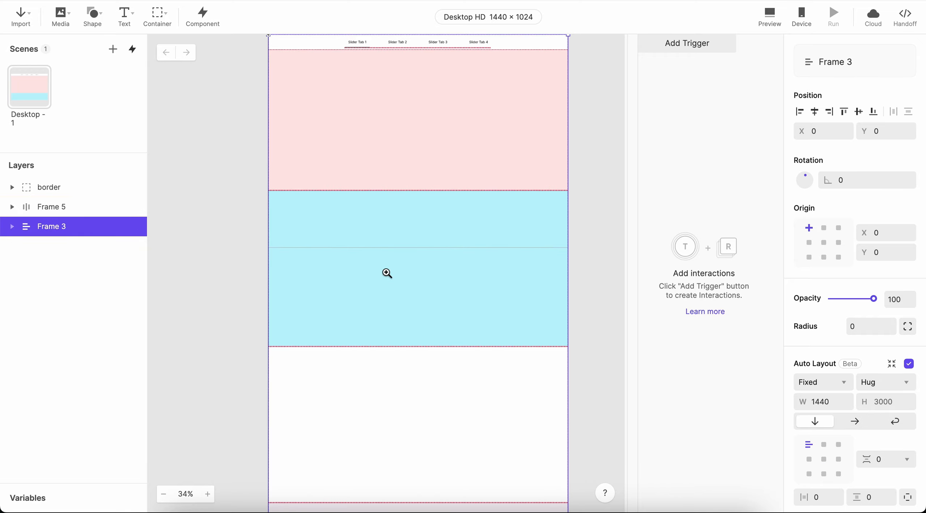
scroll(400, 224, down, 2)
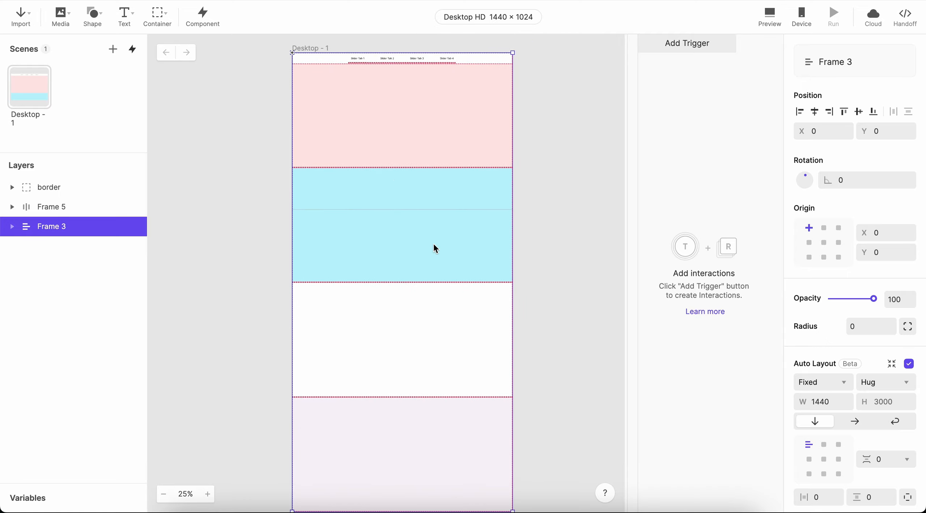
scroll(434, 251, down, 5)
scroll(434, 254, up, 6)
scroll(406, 169, up, 2)
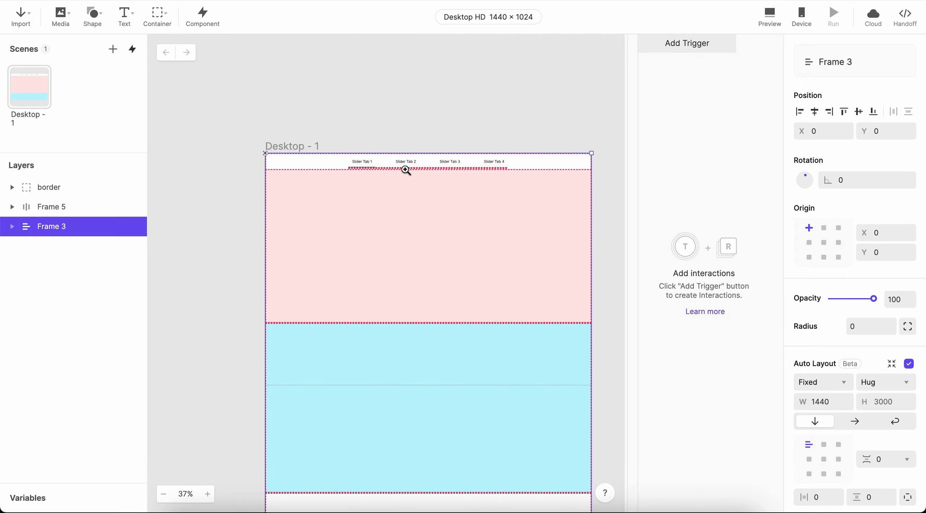
scroll(405, 169, down, 2)
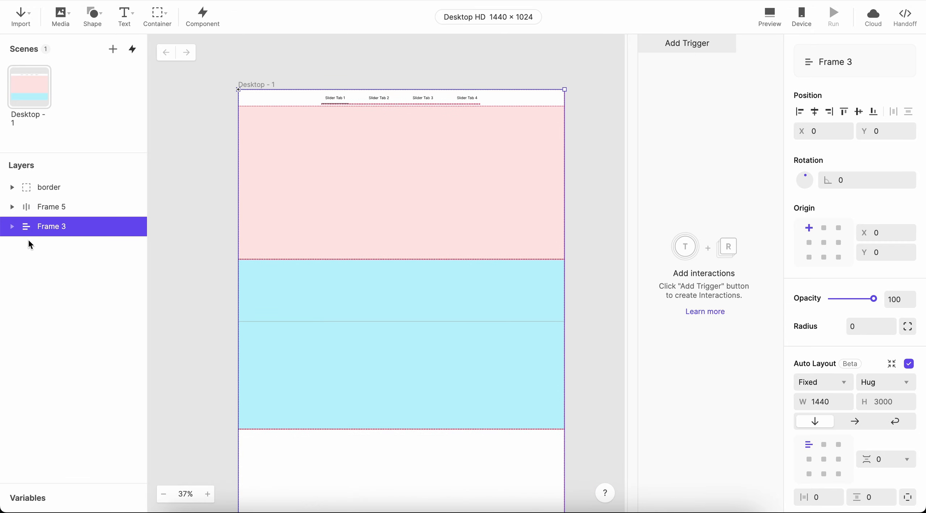
Duplicate Frame 4, the last content section inside the Frame 3 container.
click(12, 226)
click(66, 306)
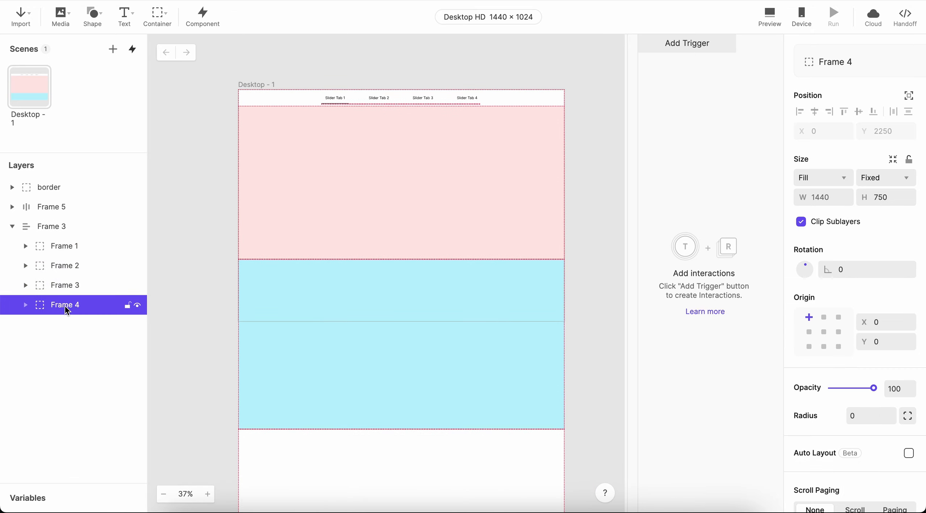
scroll(389, 248, down, 9)
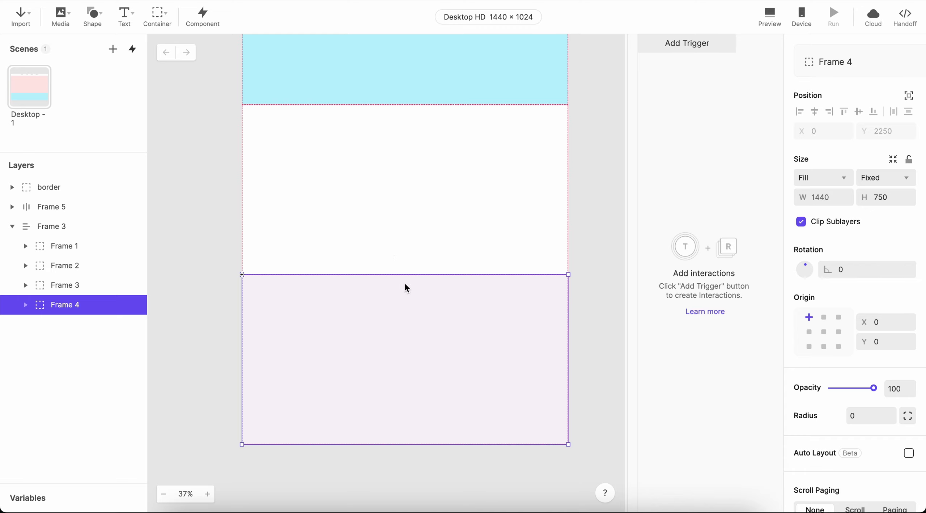
key(super+d)
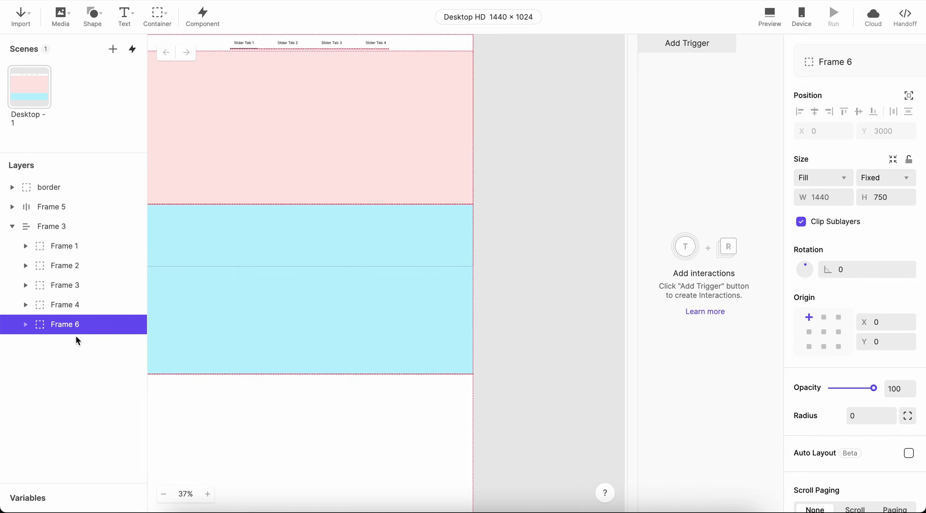
Rename the duplicated section inside the Frame 3 container as Frame 5.
double_click(74, 323)
key(Right)
key(shift+Left)
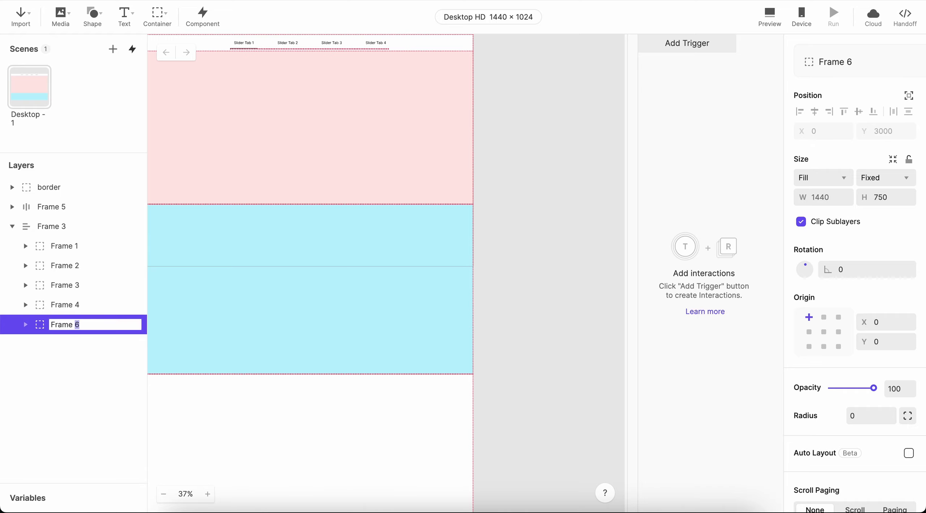
text(5)
key(Return)
scroll(374, 324, left, 3)
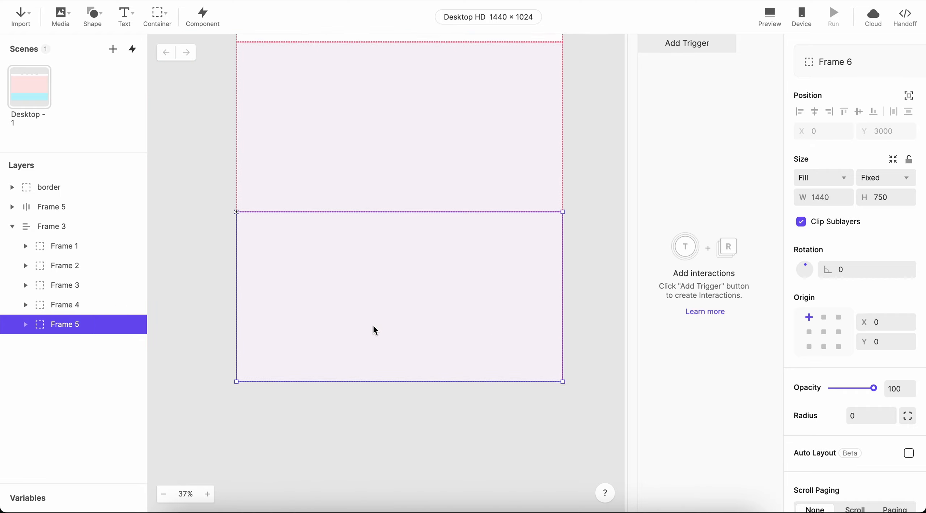
Change the fill of Frame 5 inside the Frame 3 container to light pink #FBDDF5.
scroll(854, 303, down, 5)
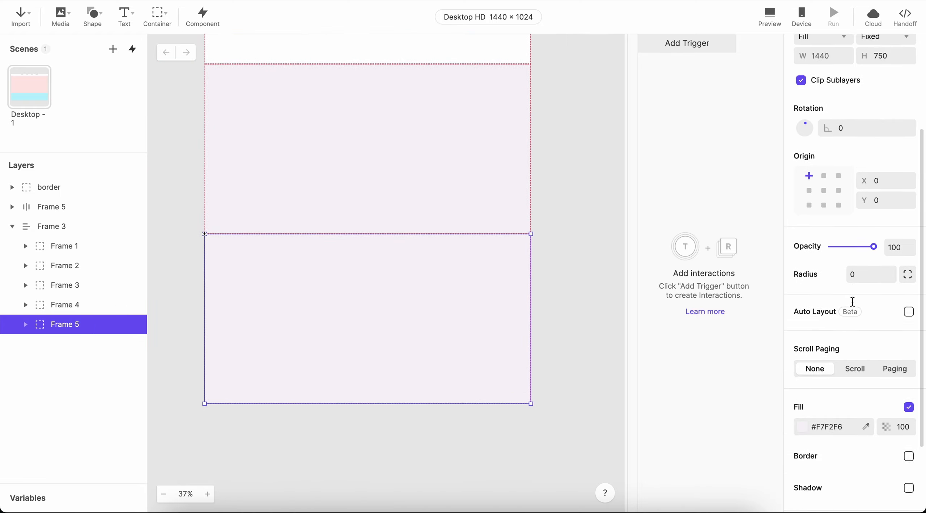
scroll(853, 302, down, 2)
click(802, 380)
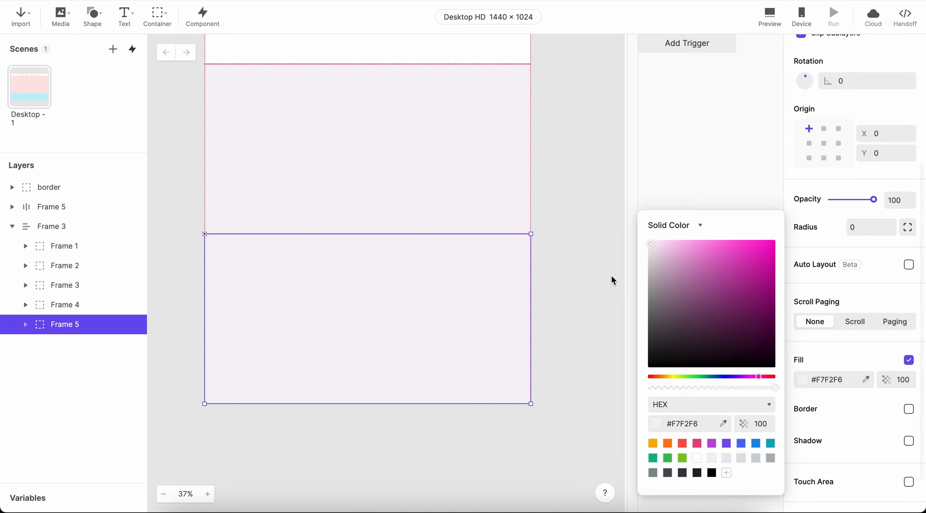
click(664, 243)
click(570, 210)
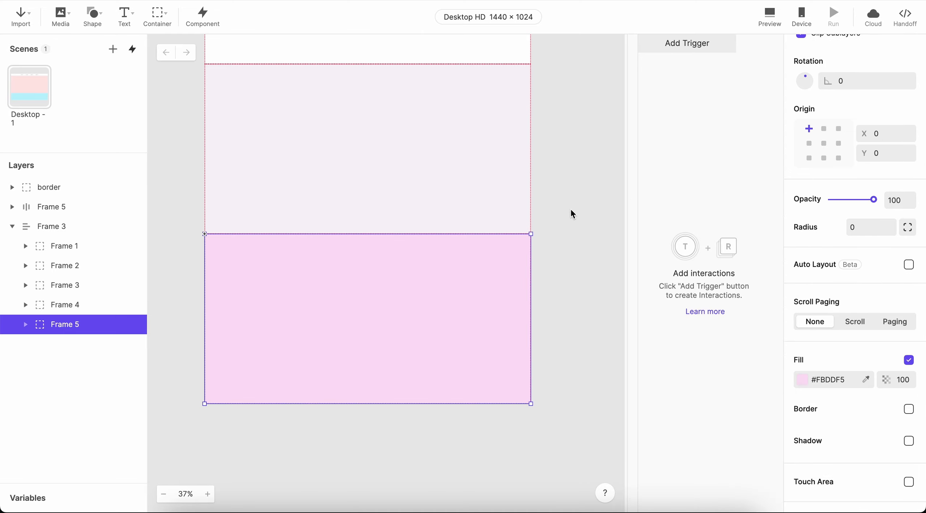
Preview the finished Desktop - 2 prototype and scroll its content to examine how the tab underline follows each section.
scroll(570, 210, up, 5)
scroll(573, 214, right, 3)
scroll(573, 214, down, 2)
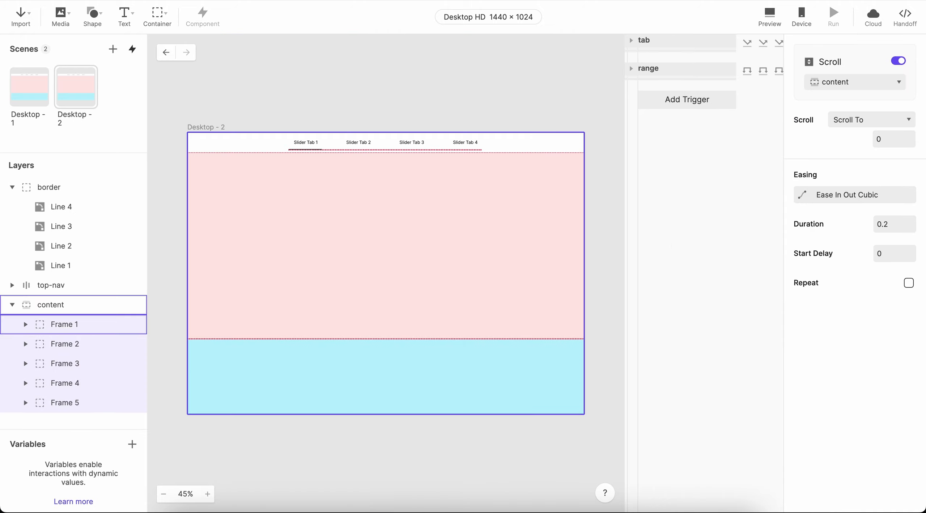
click(777, 13)
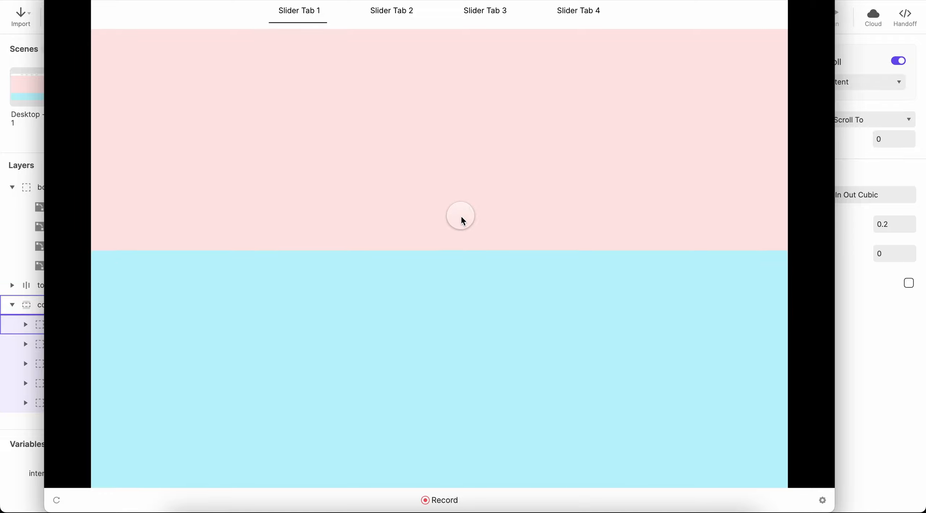
scroll(460, 215, down, 15)
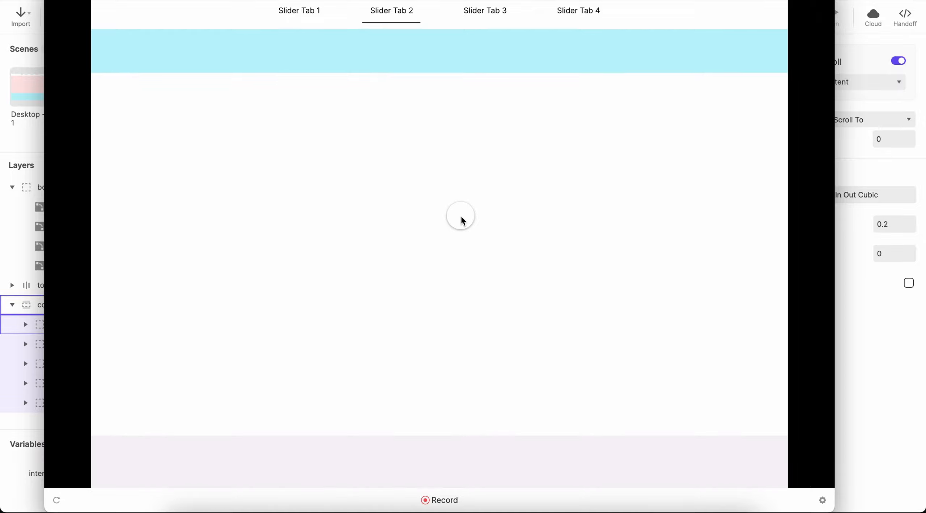
scroll(460, 215, down, 5)
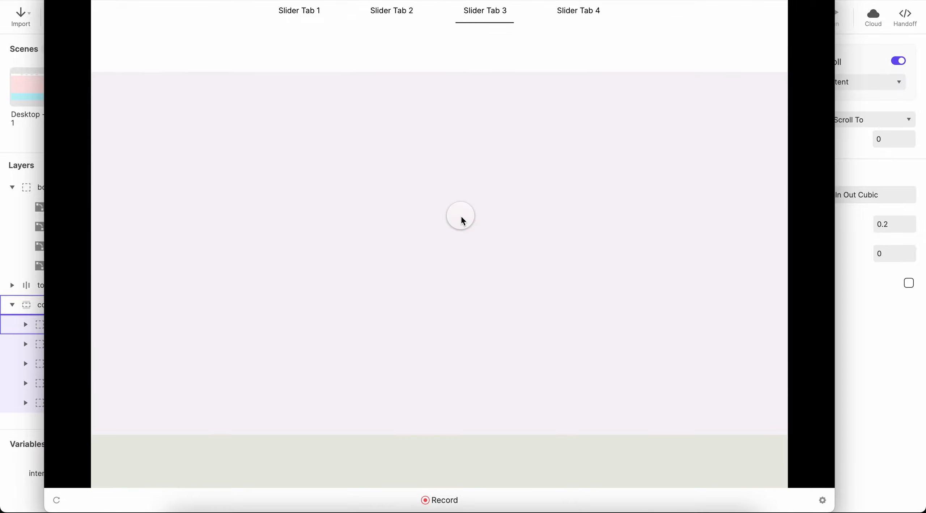
scroll(463, 221, down, 3)
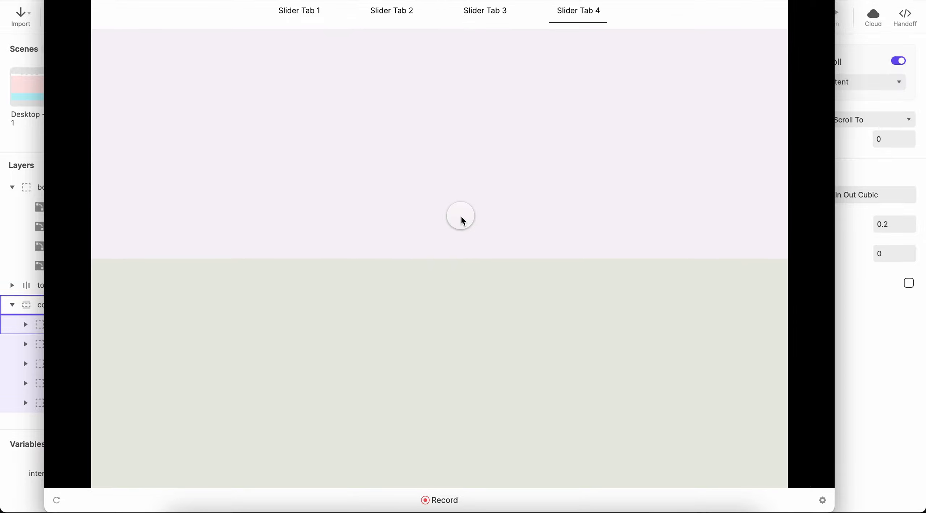
scroll(462, 218, up, 3)
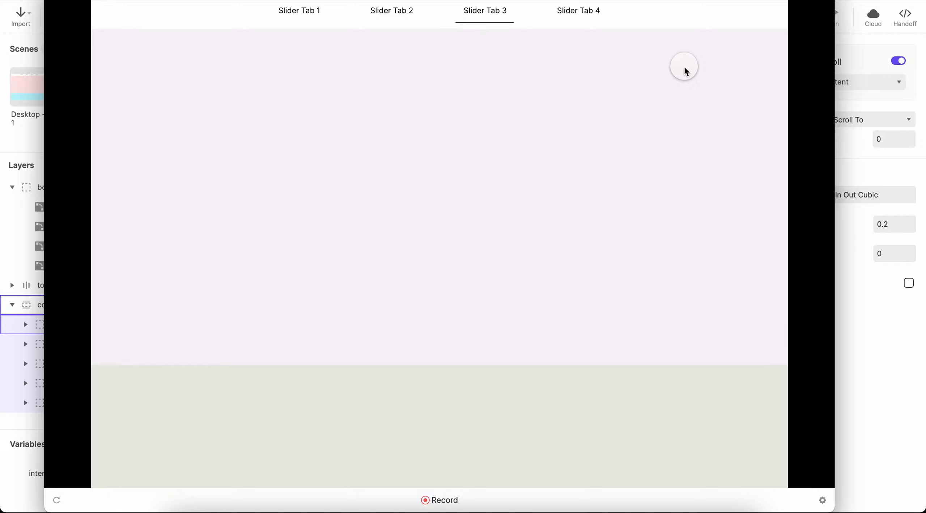
scroll(581, 88, down, 1)
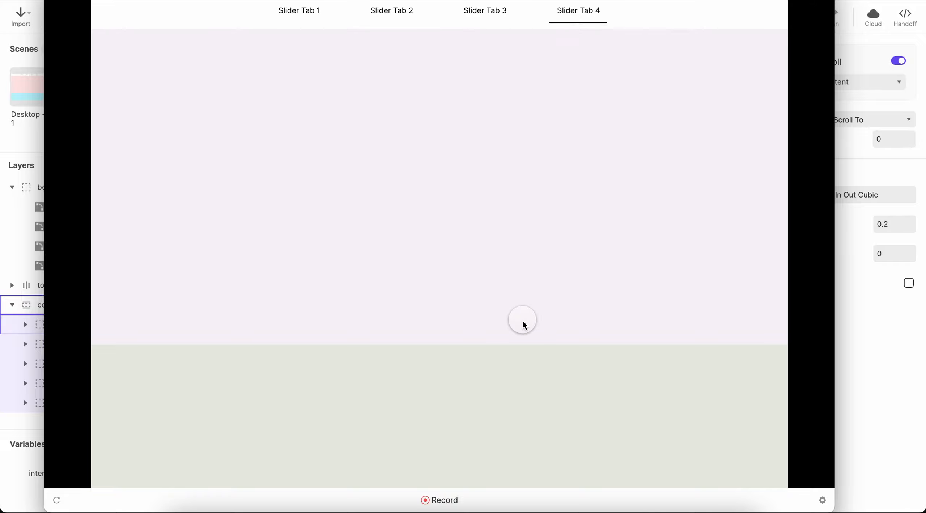
click(897, 311)
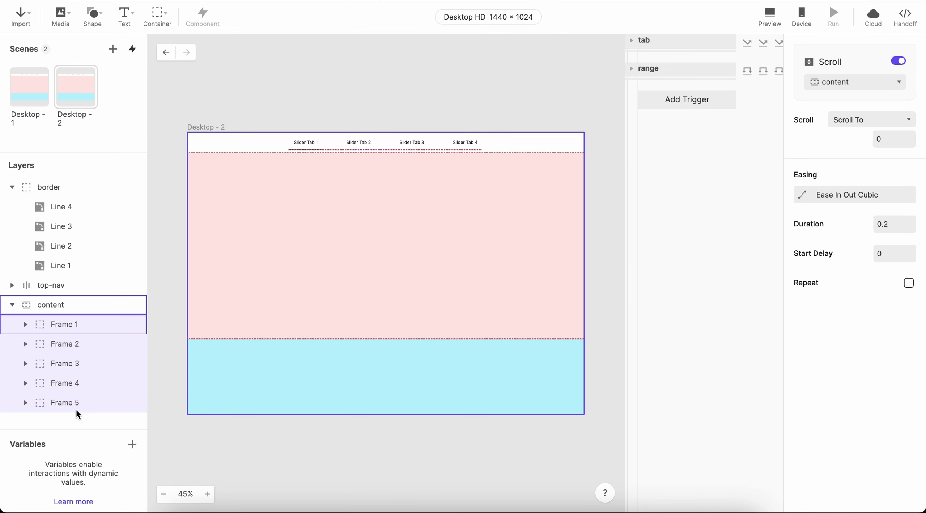
Examine the stacked content sections of the Desktop - 1 scene, including the pink Frame 5 at the end.
click(60, 407)
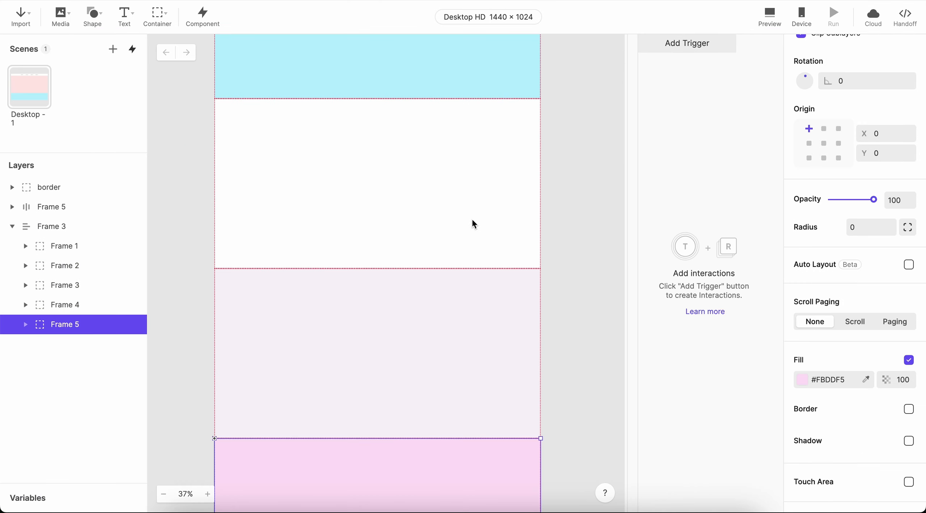
scroll(474, 224, down, 5)
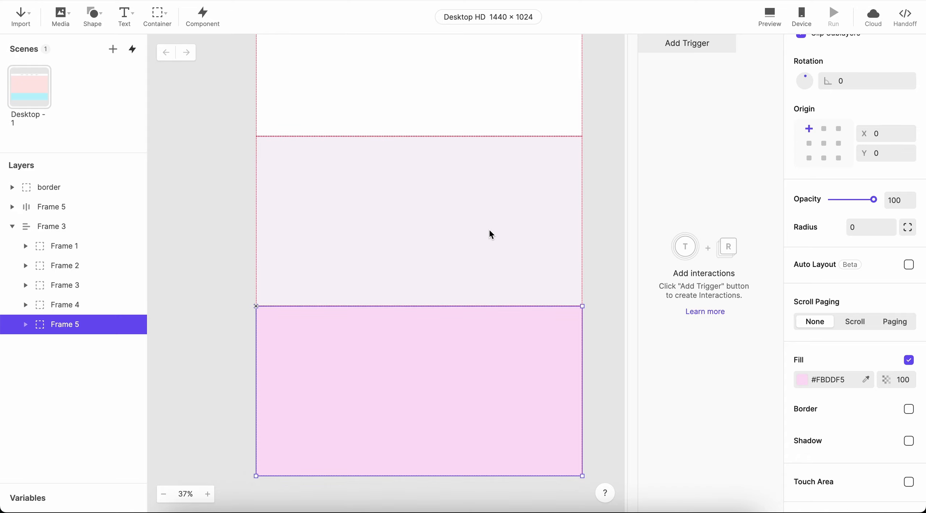
scroll(490, 231, up, 3)
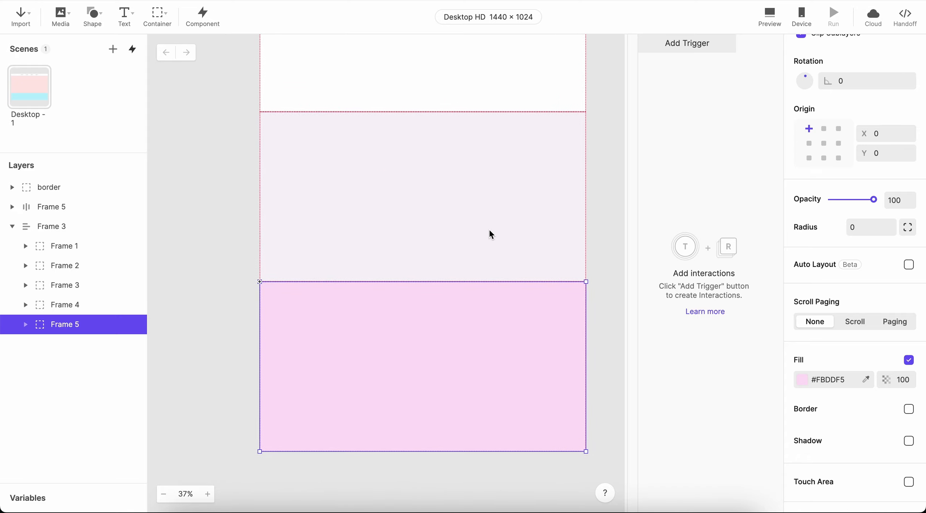
scroll(489, 231, down, 4)
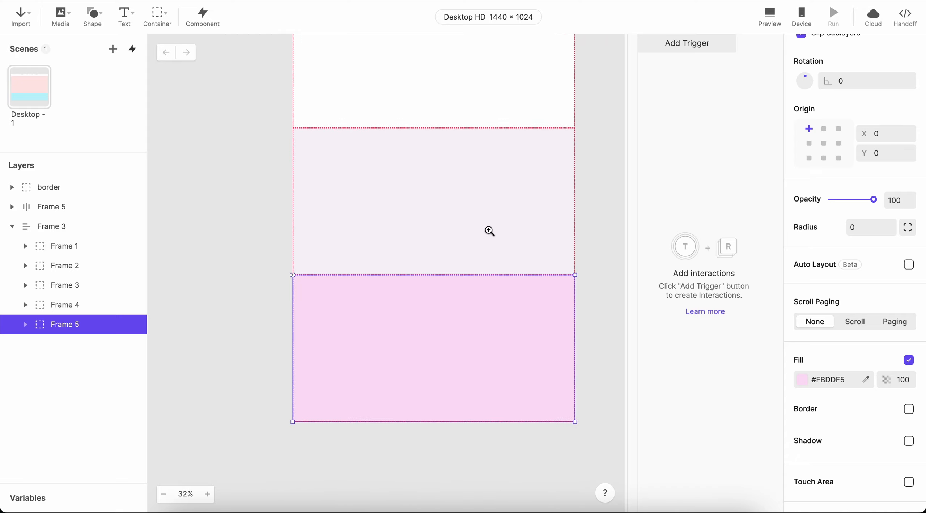
scroll(541, 350, up, 2)
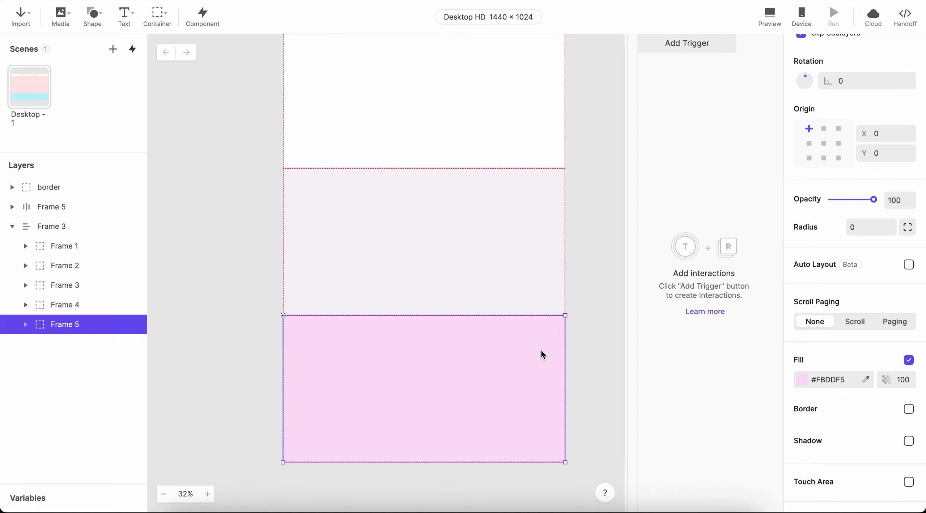
scroll(542, 350, up, 10)
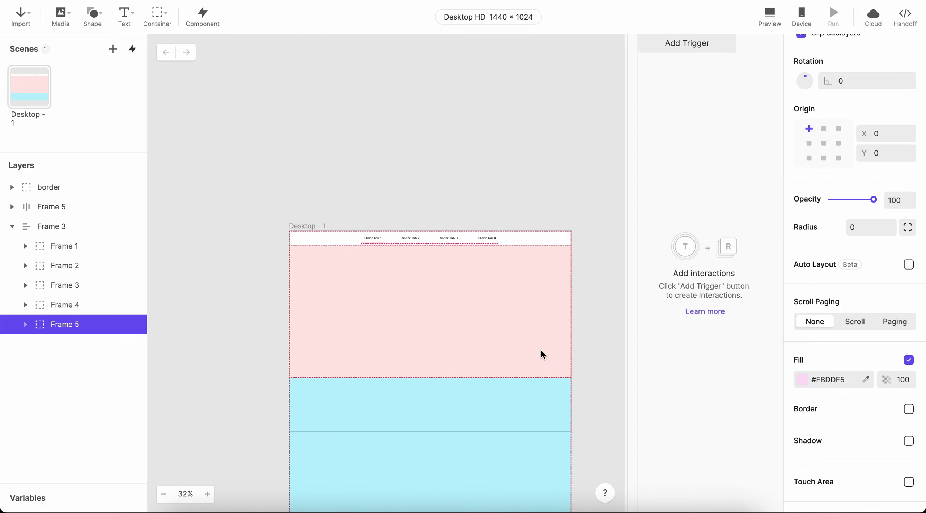
Rename the Frame 3 container that holds the five section frames as content.
click(53, 230)
scroll(548, 271, down, 12)
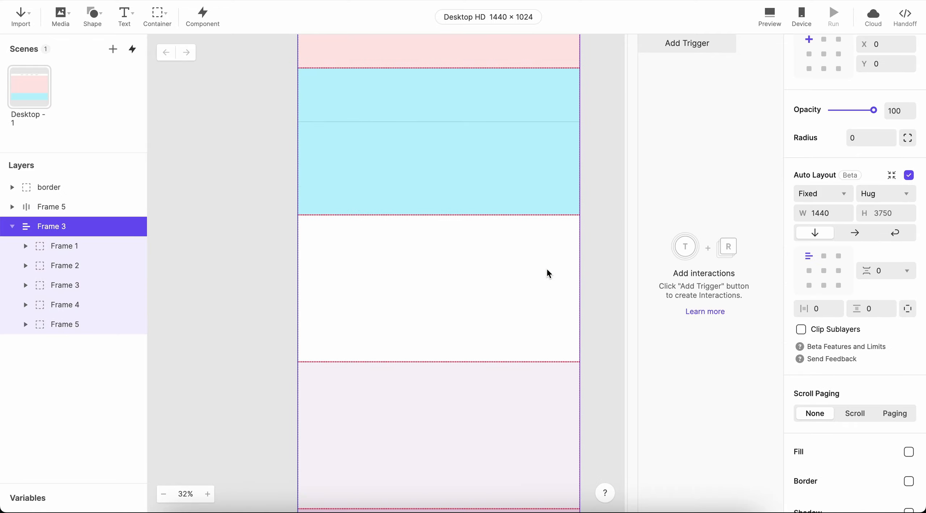
scroll(548, 270, up, 5)
scroll(548, 270, down, 2)
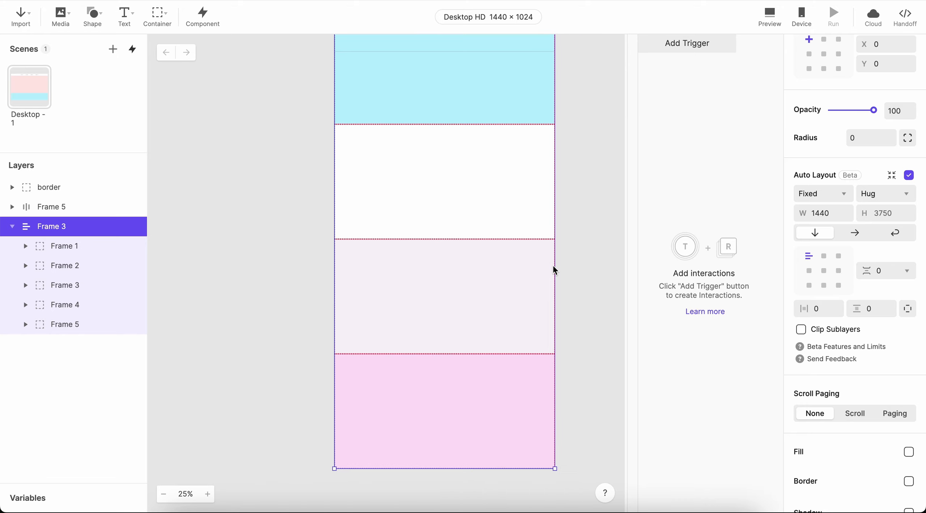
scroll(553, 267, up, 2)
double_click(49, 227)
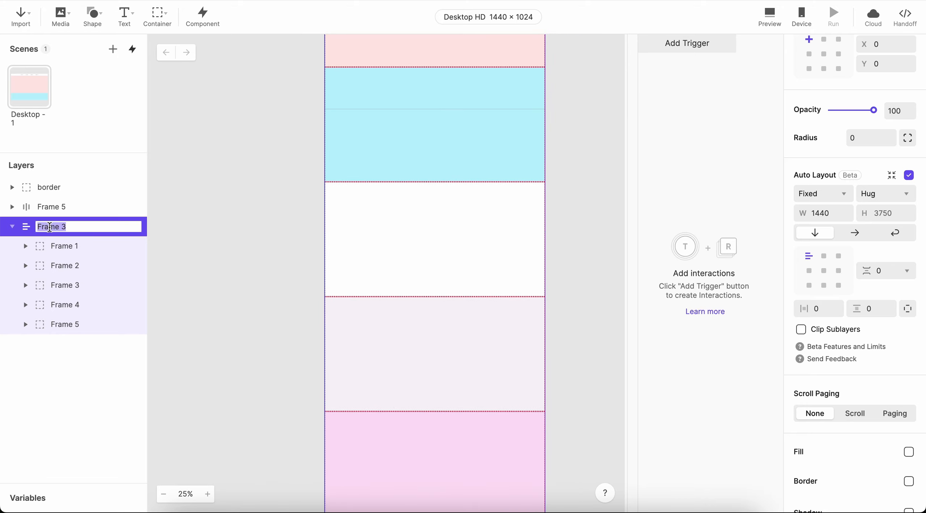
text(content)
key(Return)
Shorten the content container from its lower edge to a height of 1024 so it ends at the scene's lower boundary.
scroll(395, 289, down, 1)
scroll(395, 289, down, 2)
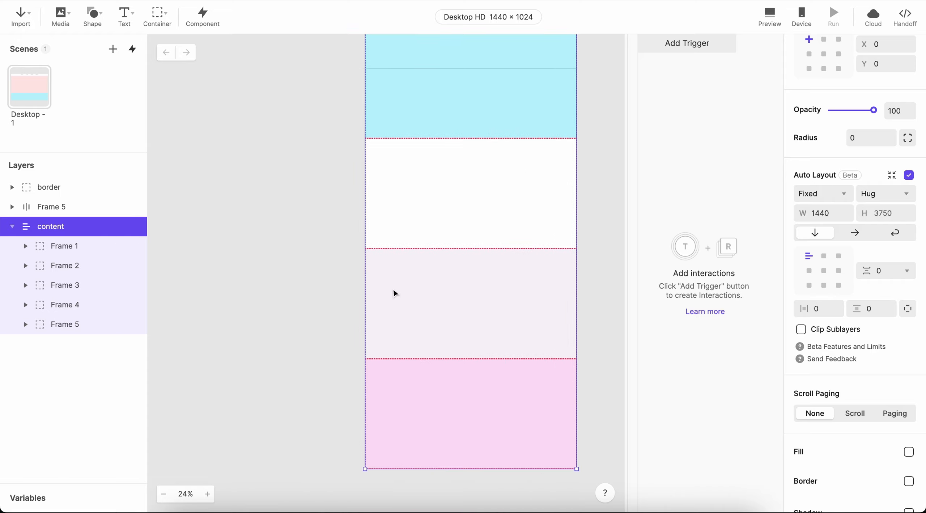
scroll(395, 289, down, 2)
scroll(395, 289, up, 2)
scroll(397, 293, down, 2)
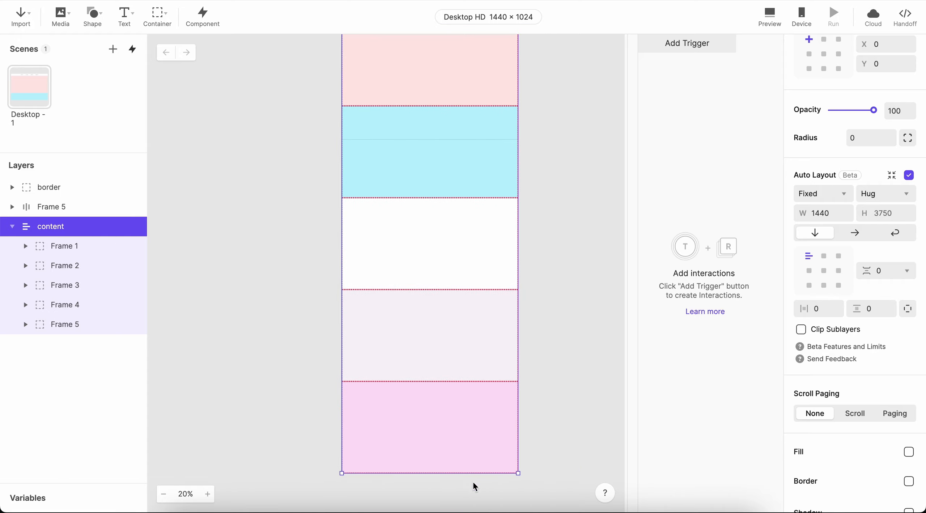
drag(443, 474, 436, 143)
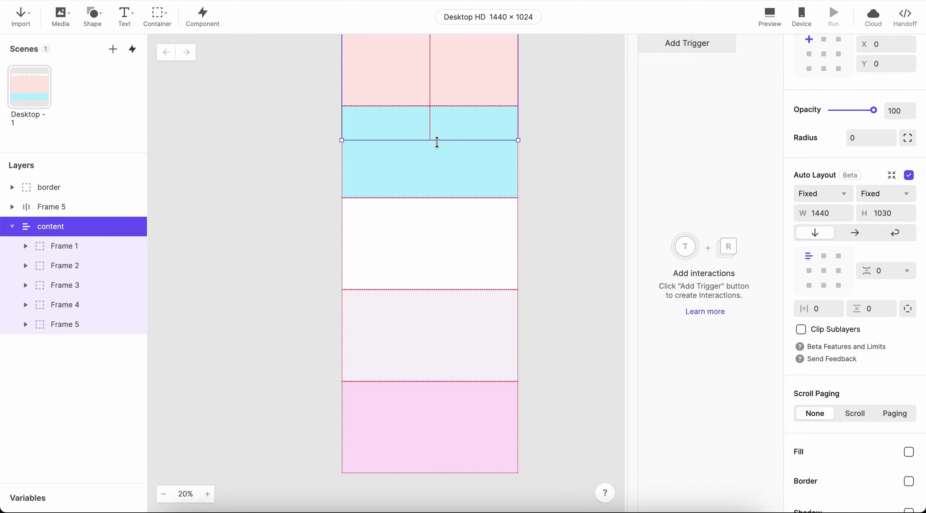
click(434, 145)
scroll(435, 144, up, 10)
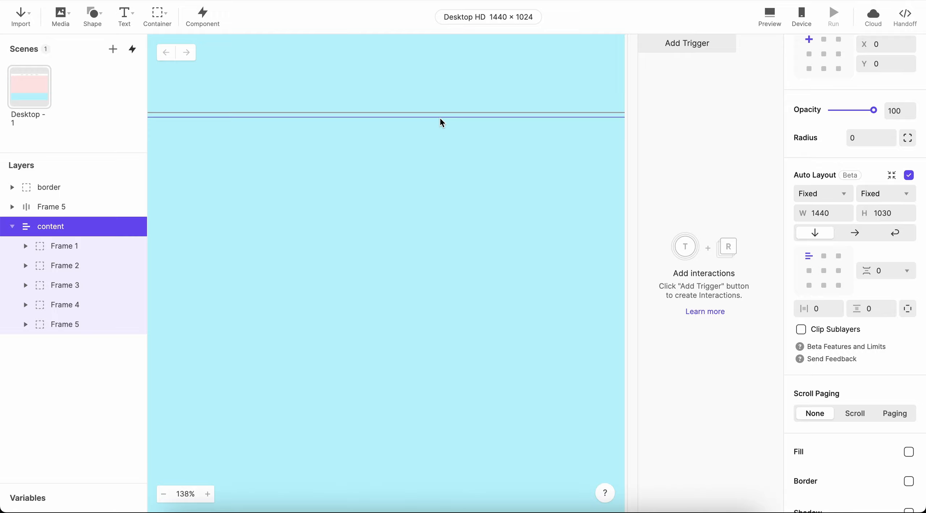
drag(441, 118, 441, 115)
scroll(441, 115, down, 6)
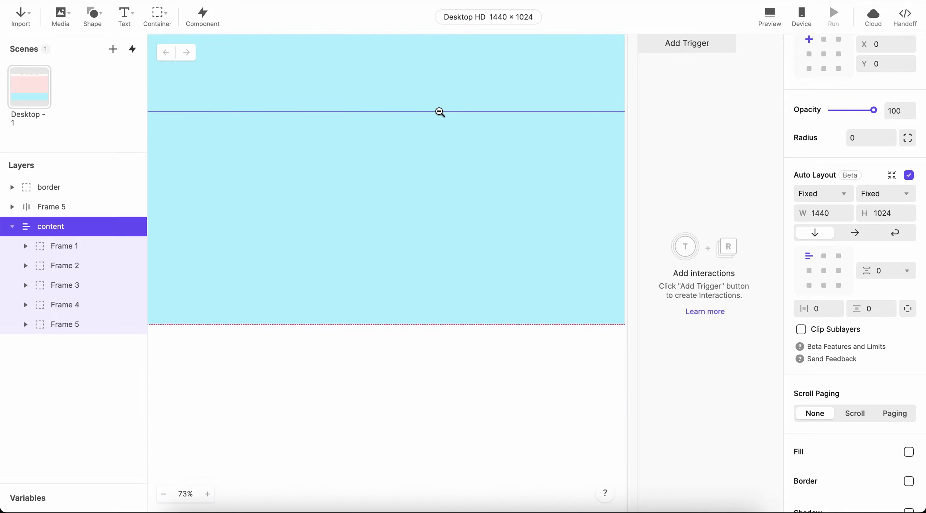
scroll(440, 113, up, 3)
scroll(440, 112, up, 2)
scroll(440, 112, down, 4)
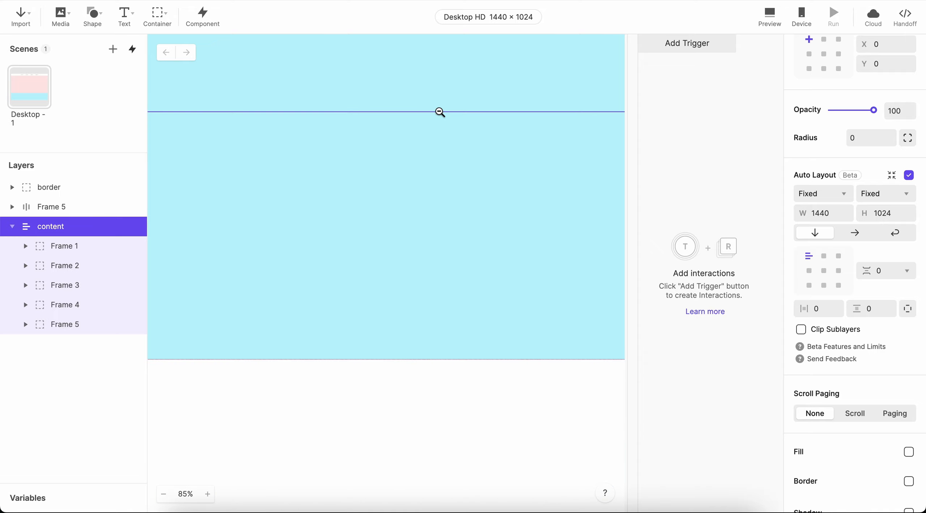
scroll(440, 112, down, 2)
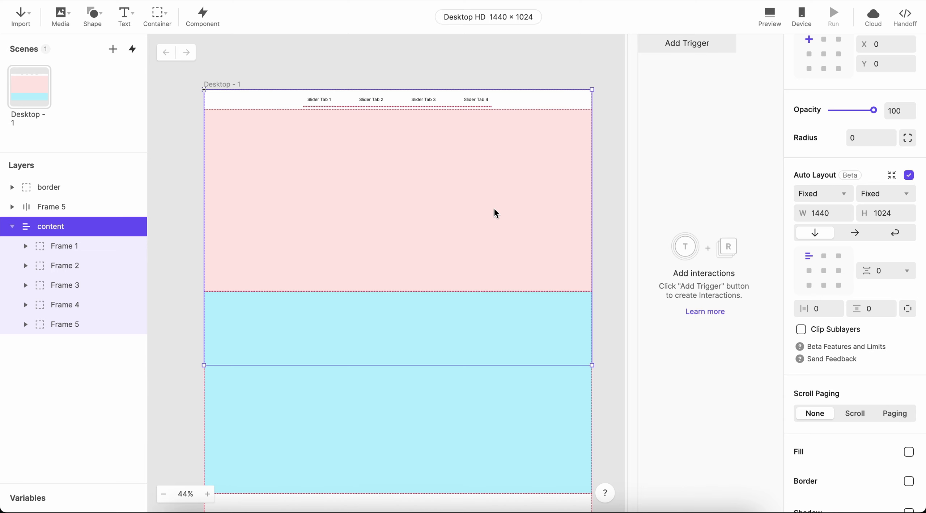
Set the content container's scroll paging mode to Scroll.
scroll(868, 366, down, 1)
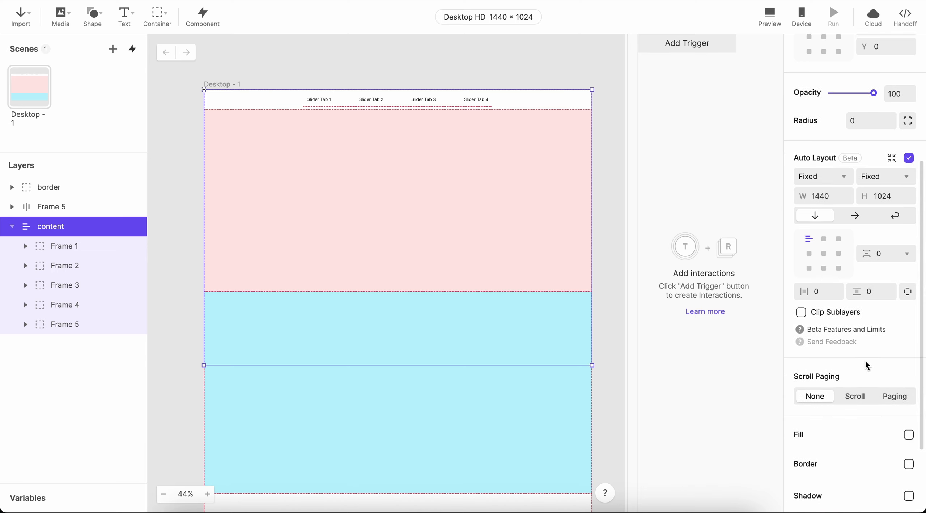
scroll(868, 365, up, 3)
scroll(868, 365, down, 2)
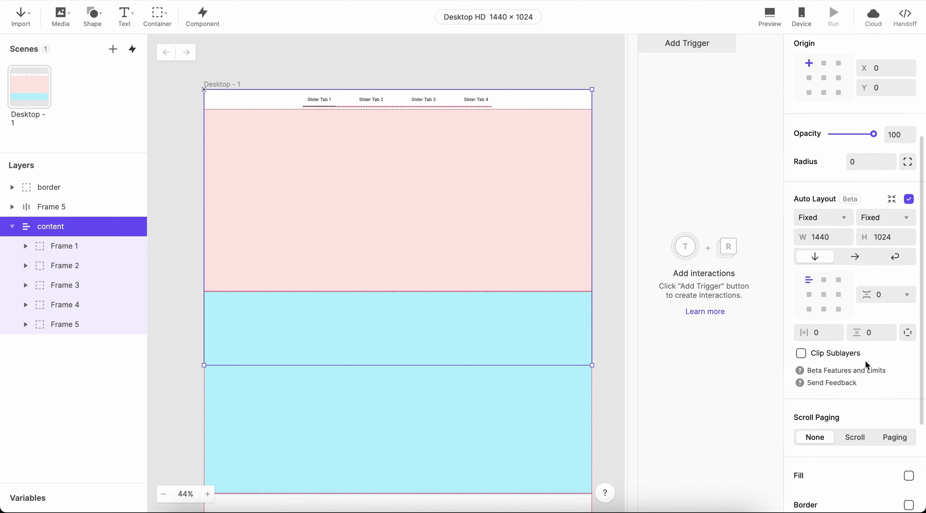
scroll(868, 365, down, 2)
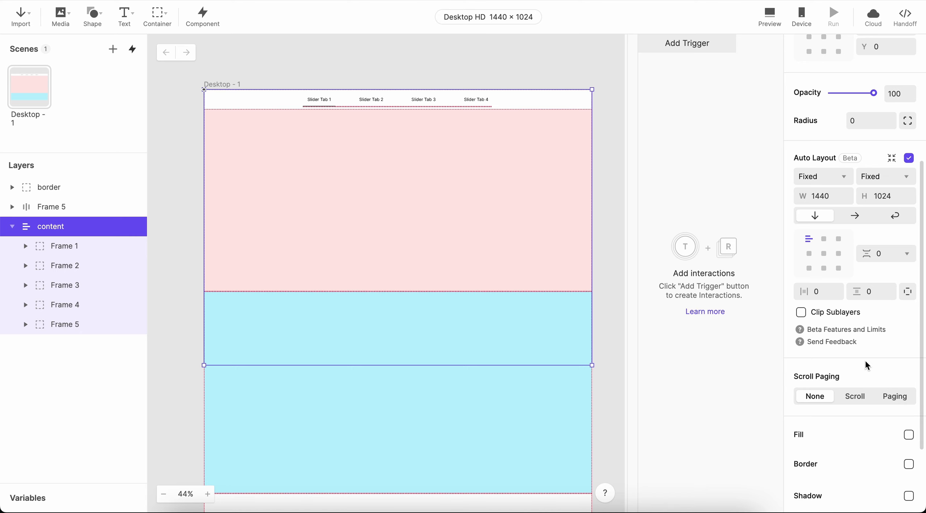
scroll(867, 366, down, 2)
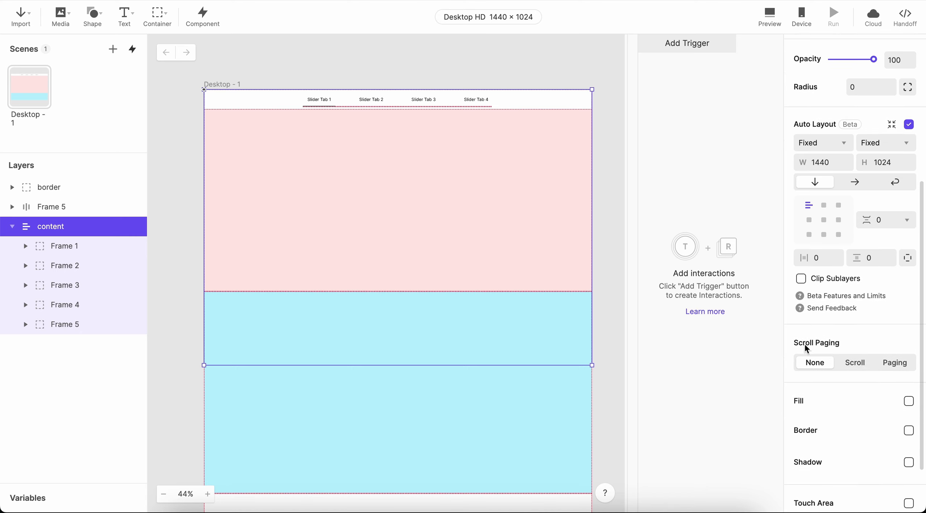
click(858, 366)
Enable Clip Sublayers for the content container so sections beyond its bounds are hidden.
scroll(885, 320, down, 2)
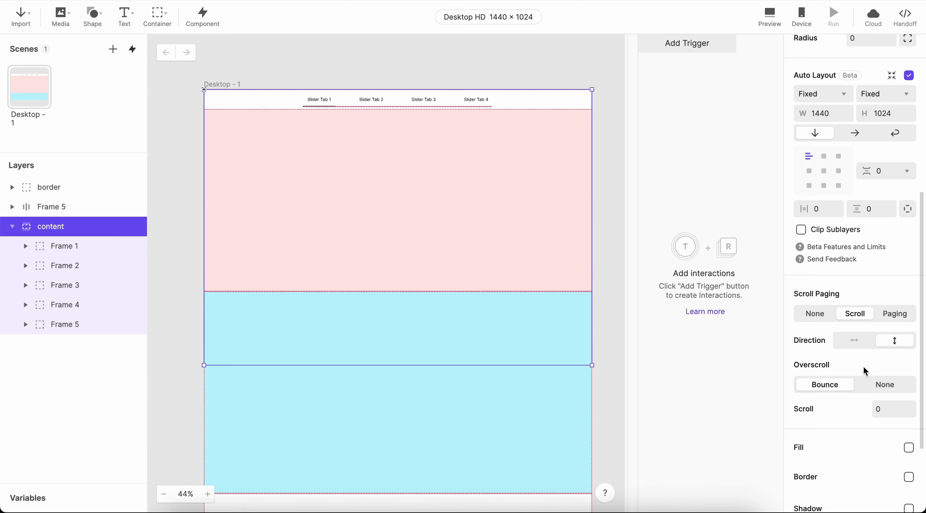
scroll(864, 371, down, 2)
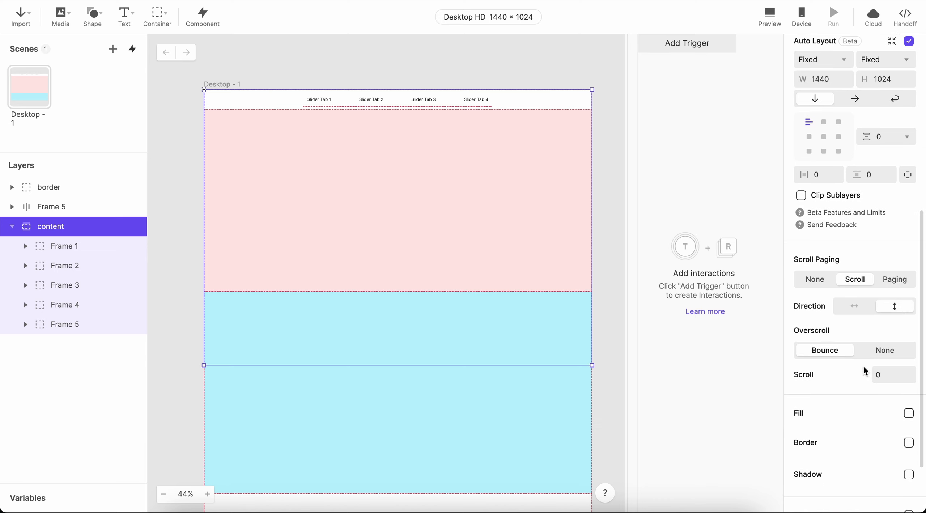
click(802, 196)
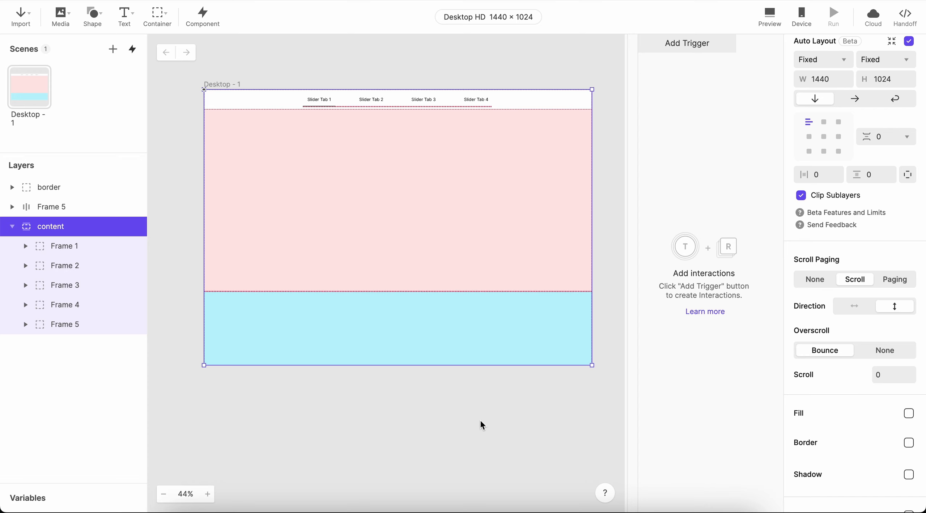
scroll(480, 422, up, 2)
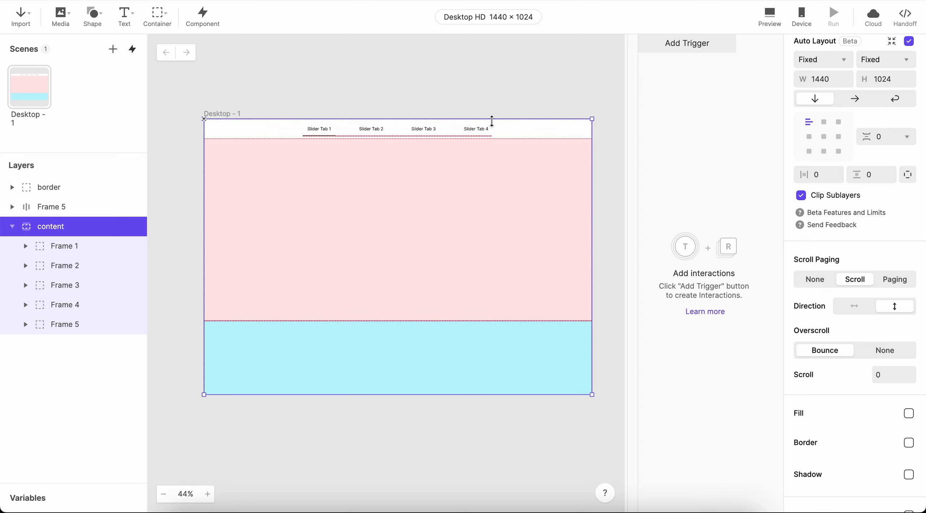
Preview the prototype and scroll through the content sections to check the clipping beneath the tab bar.
click(770, 17)
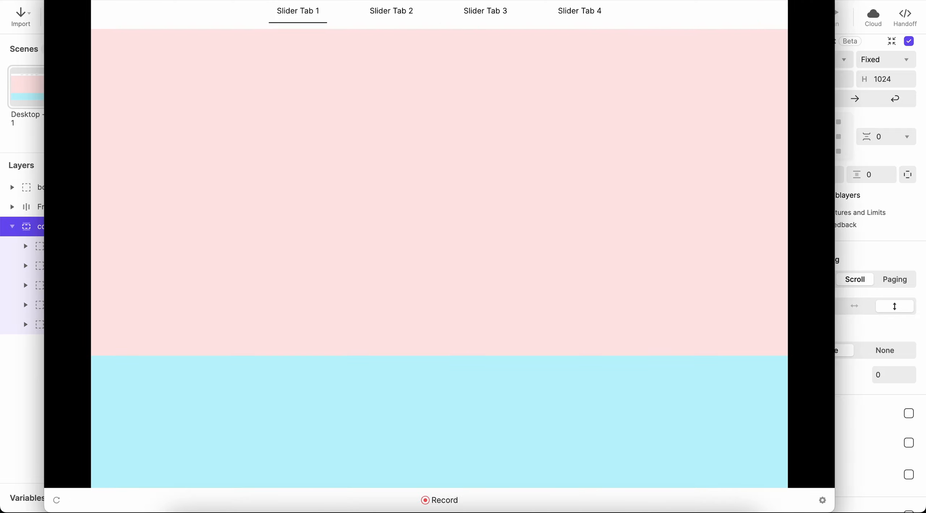
key(Escape)
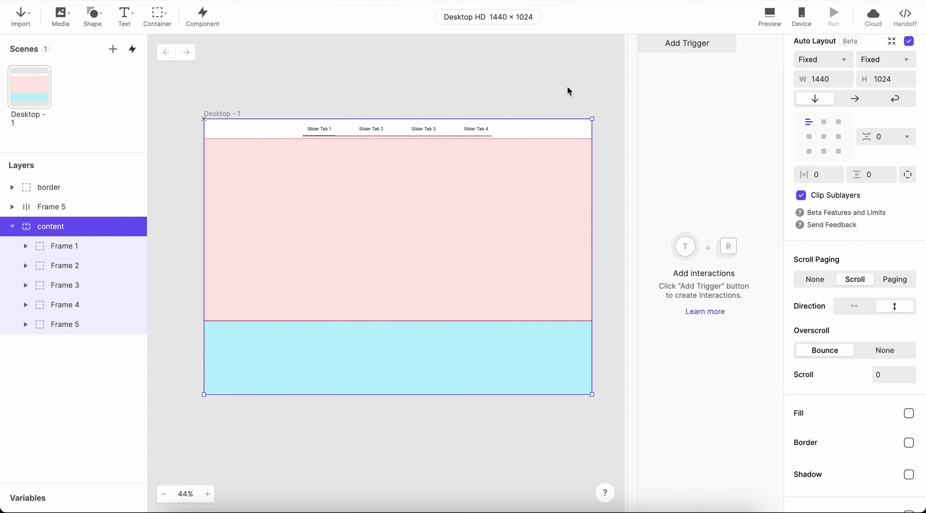
click(770, 16)
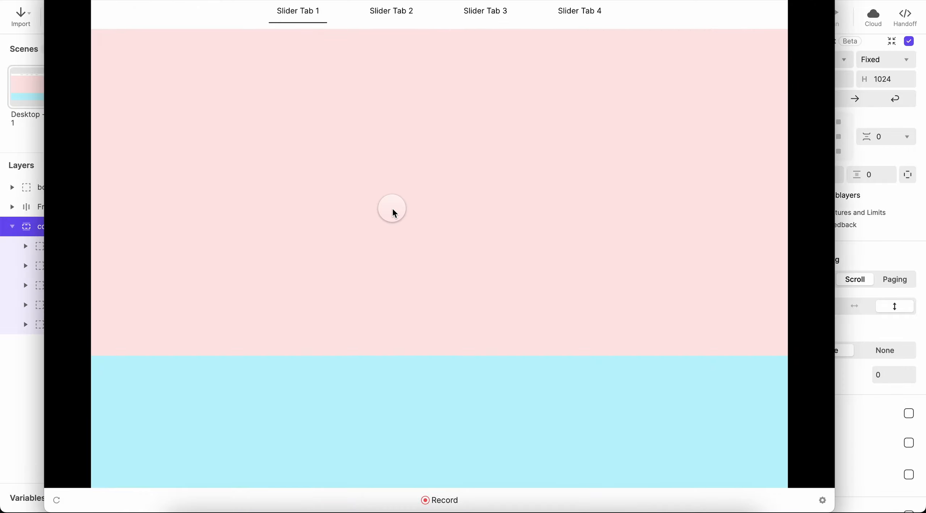
scroll(394, 213, down, 15)
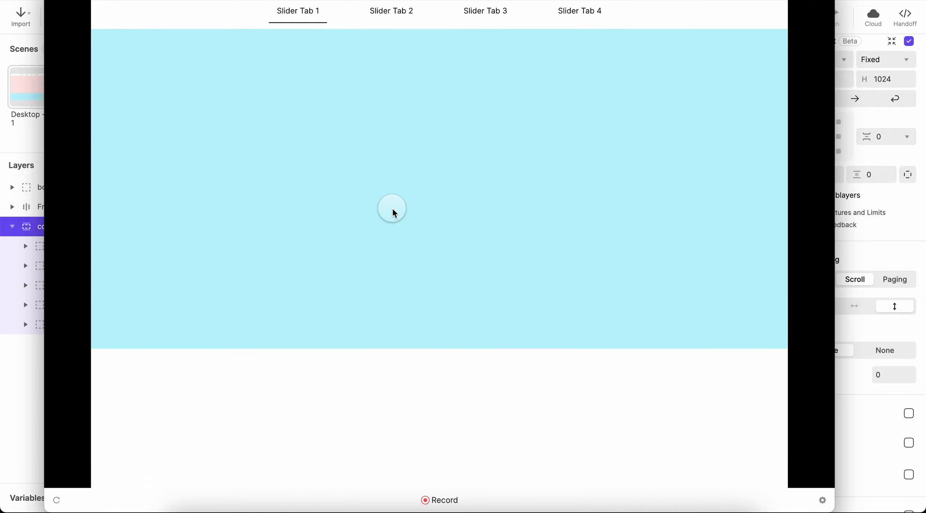
scroll(395, 213, down, 6)
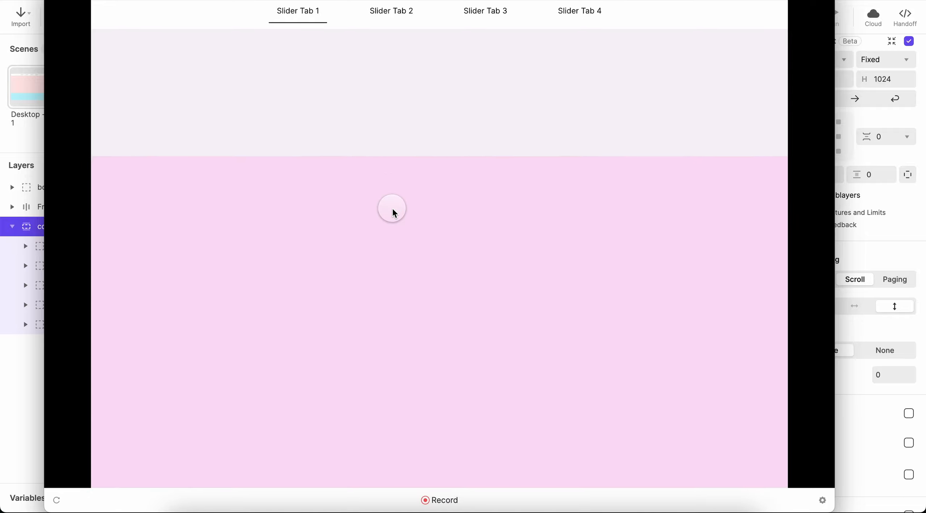
scroll(395, 214, up, 10)
scroll(394, 213, down, 2)
scroll(394, 213, down, 8)
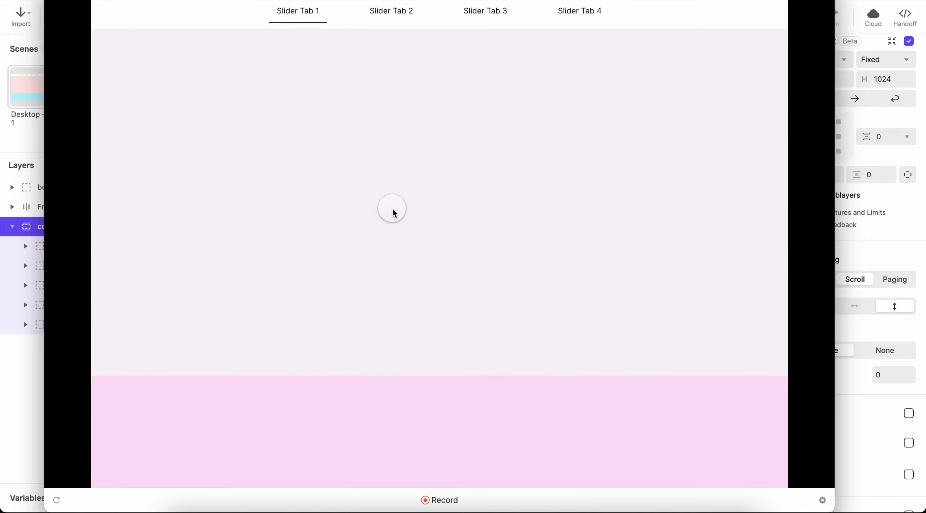
scroll(394, 213, up, 6)
scroll(395, 213, up, 3)
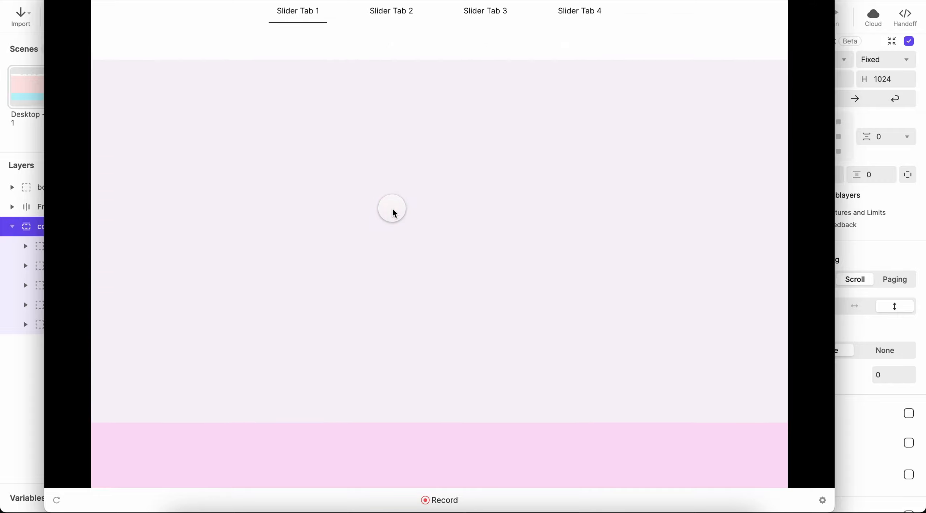
scroll(394, 214, down, 1)
scroll(395, 213, down, 2)
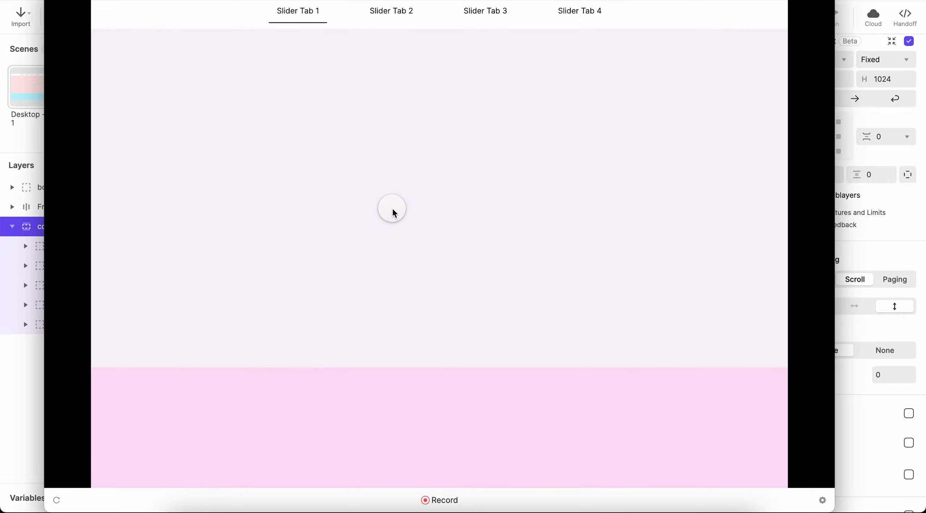
scroll(525, 186, up, 3)
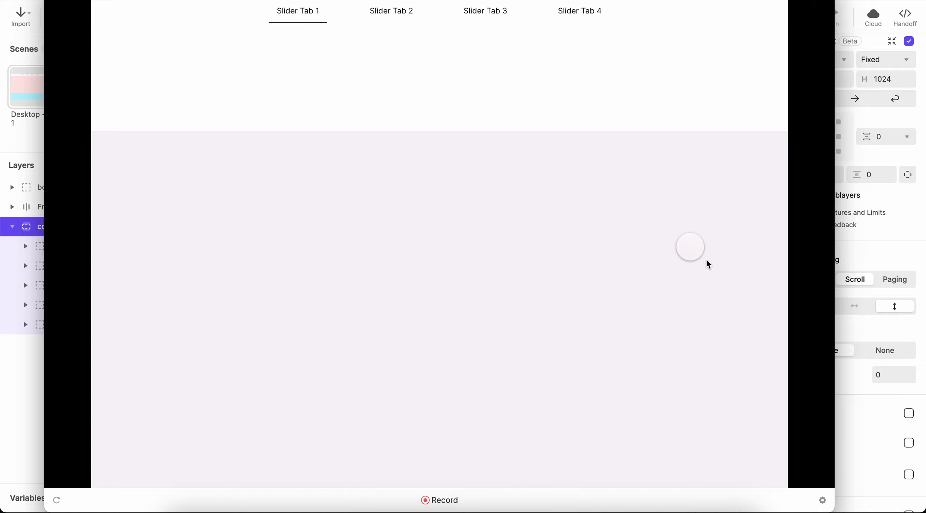
click(848, 373)
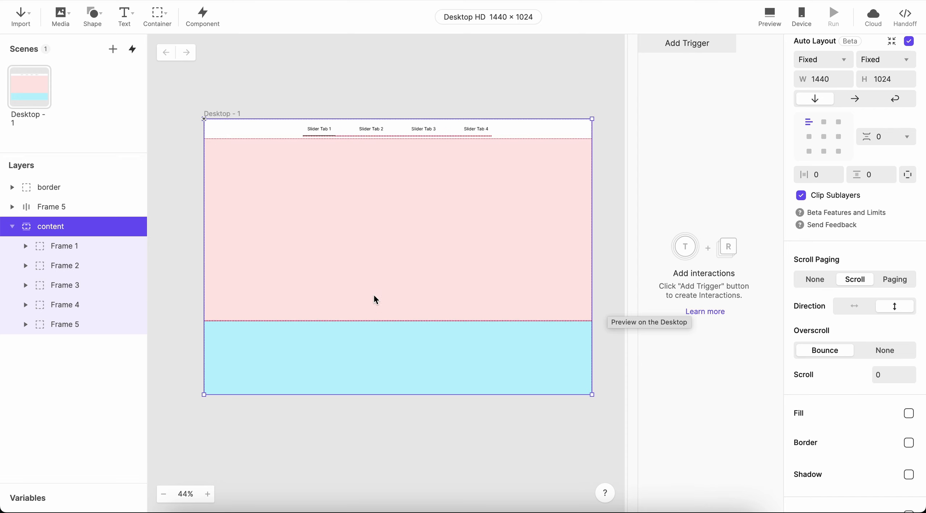
Add a Tap trigger to the scene and assign it to the Slider Tab 2 layer.
scroll(375, 296, up, 2)
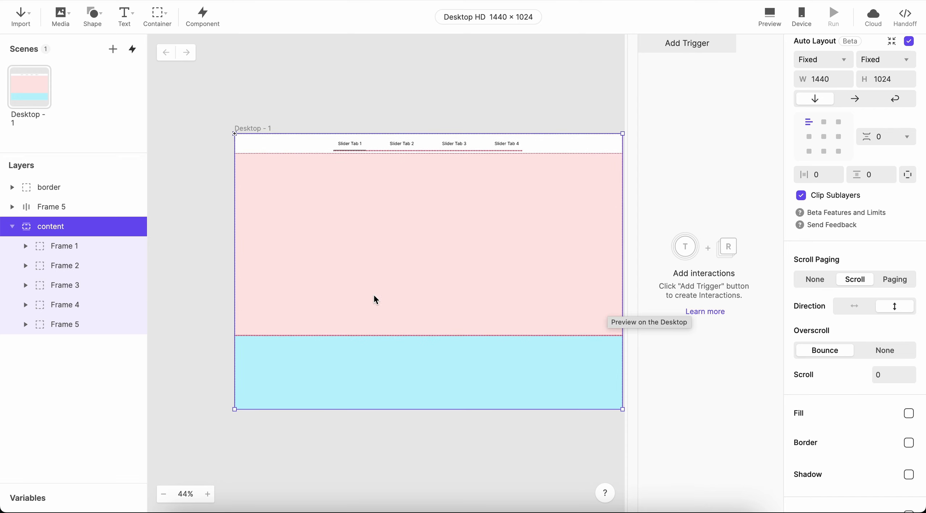
scroll(374, 296, up, 2)
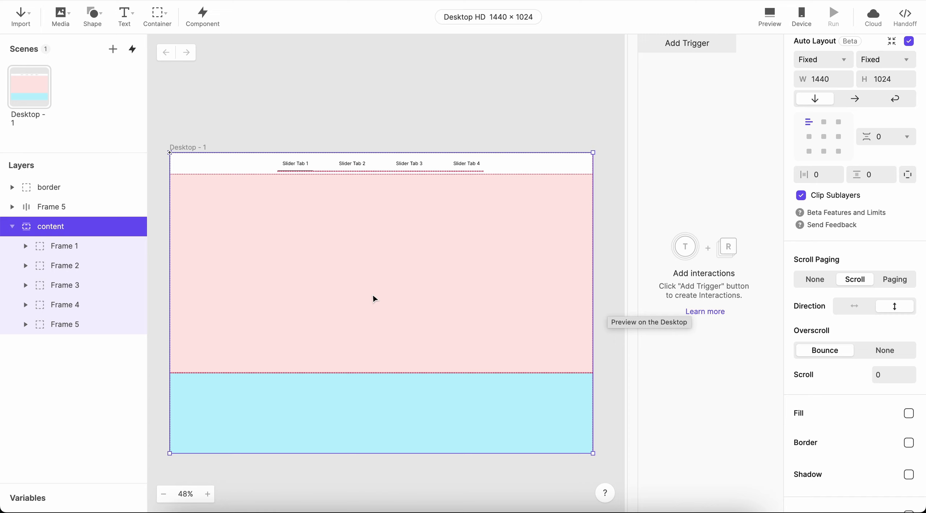
scroll(374, 295, left, 1)
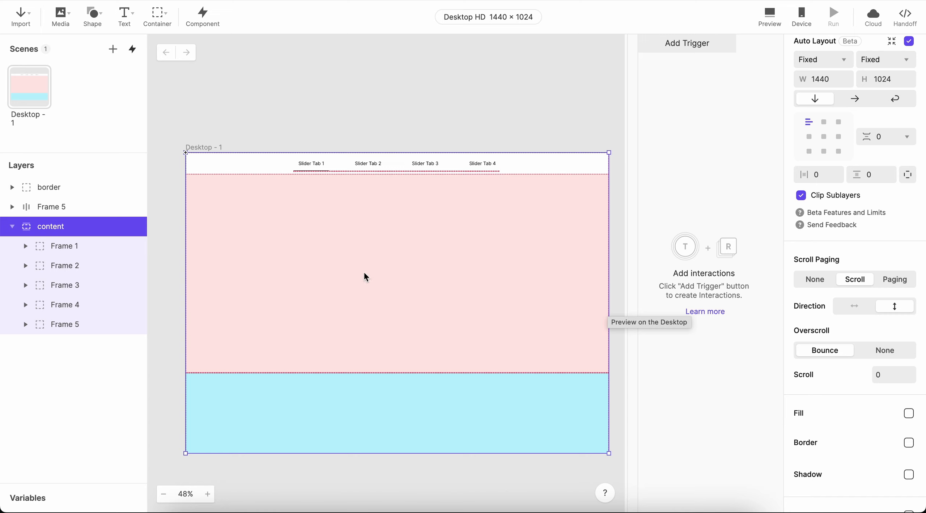
click(503, 123)
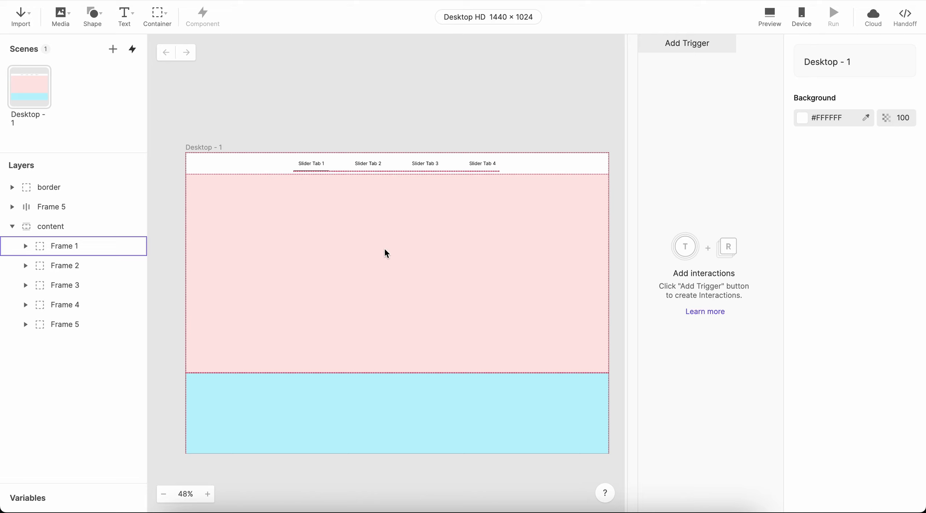
click(689, 44)
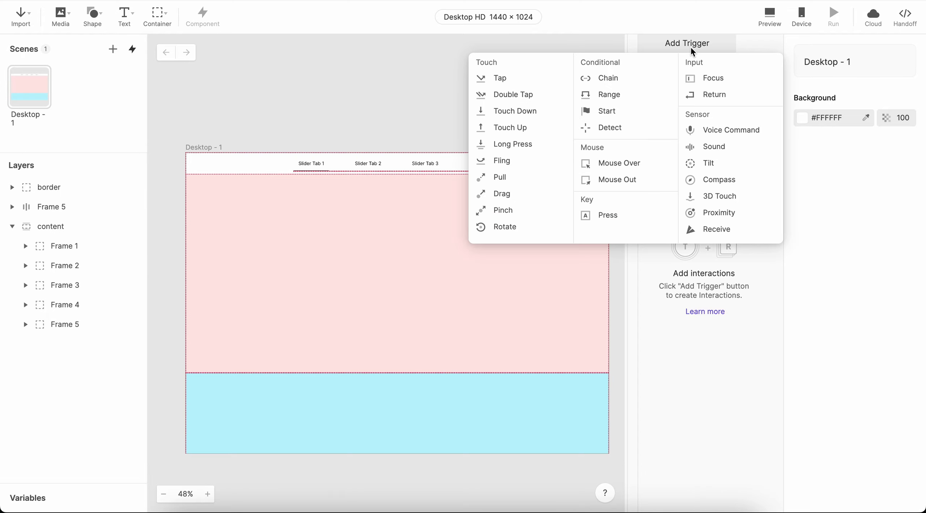
click(509, 76)
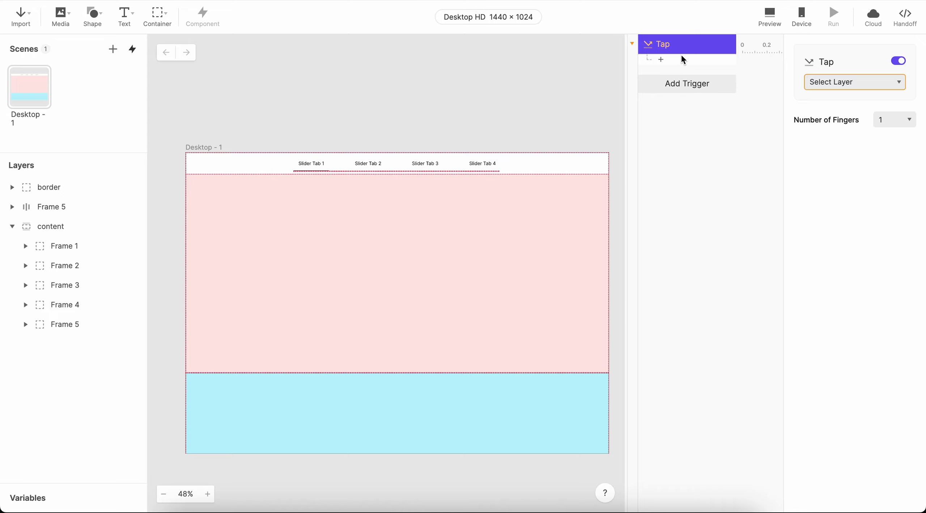
click(860, 82)
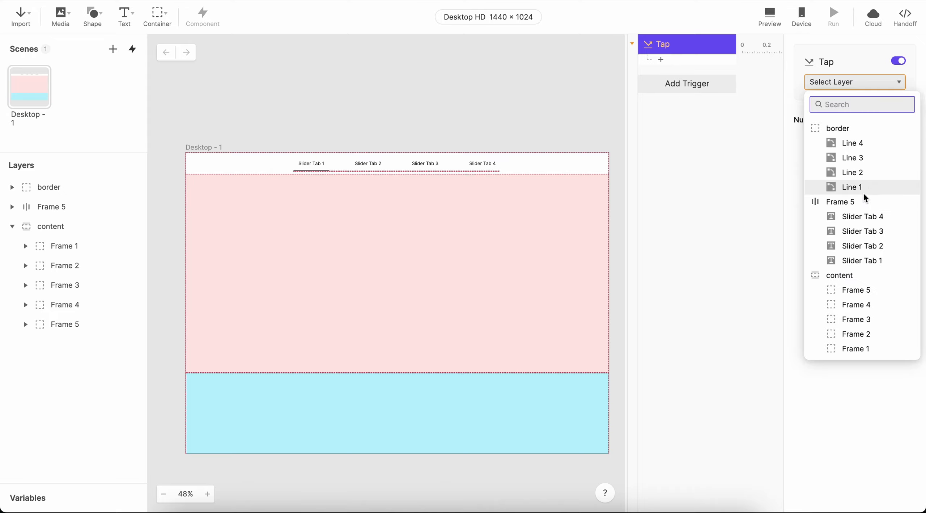
click(873, 247)
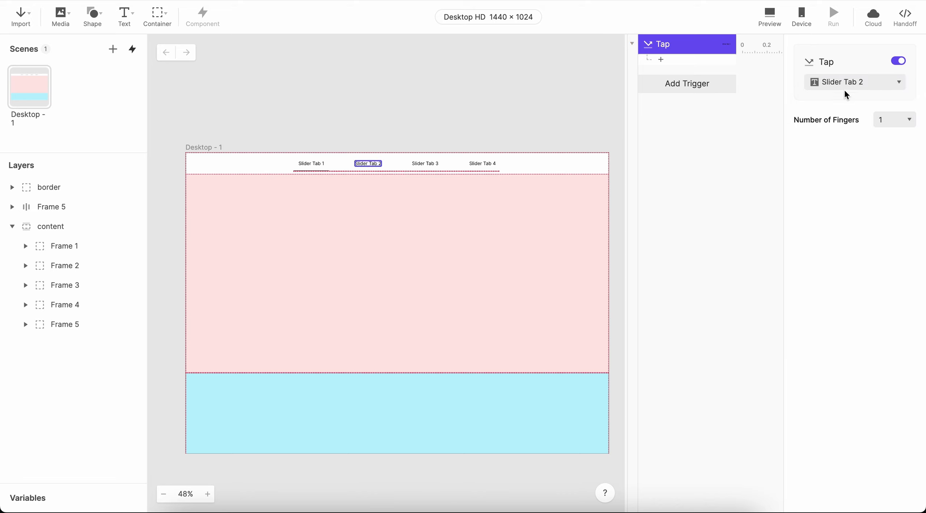
Add a Scroll response to the Slider Tab 2 trigger that scrolls the content container to 750.
click(684, 59)
click(677, 270)
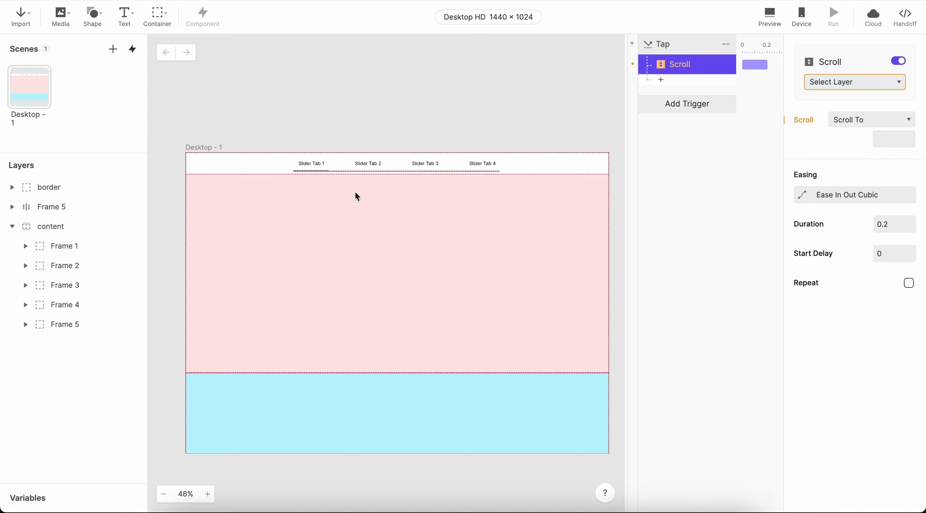
click(851, 82)
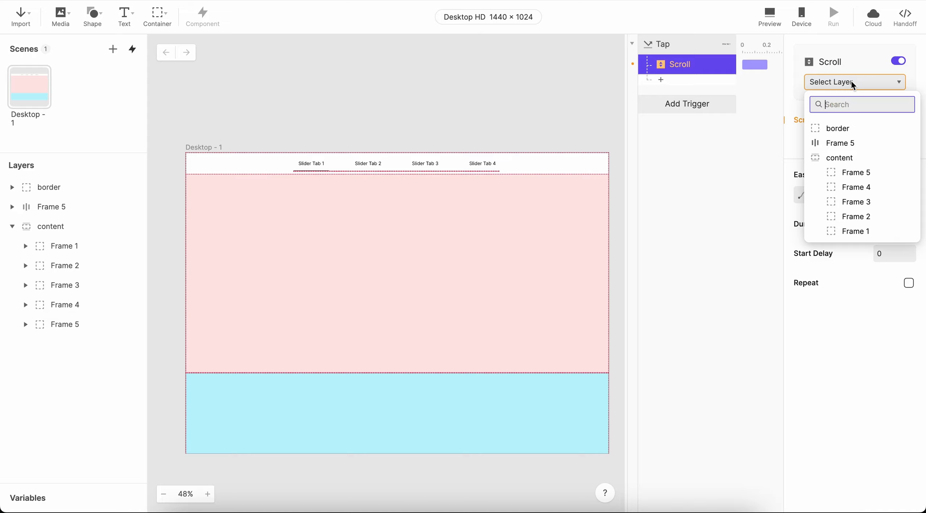
click(854, 160)
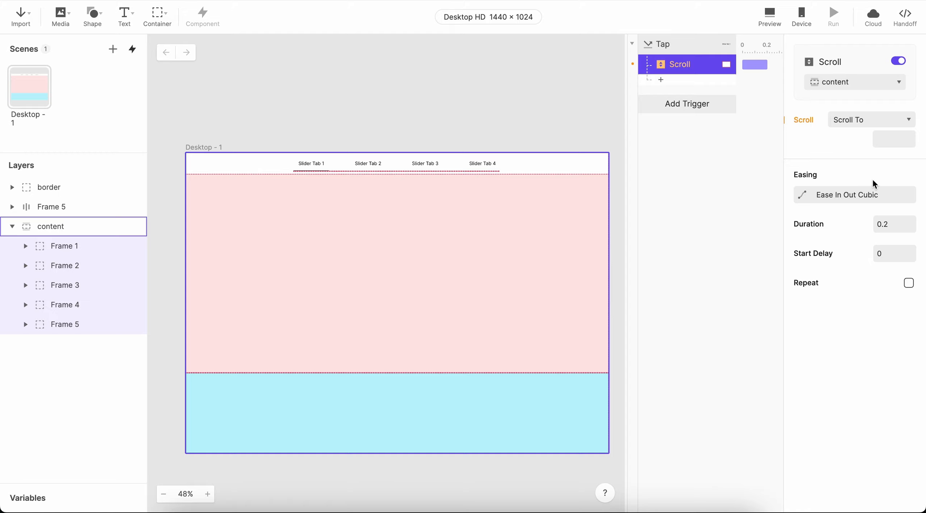
click(889, 144)
text(750)
key(Return)
Preview the prototype and test the scroll interaction on Slider Tab 2.
click(770, 17)
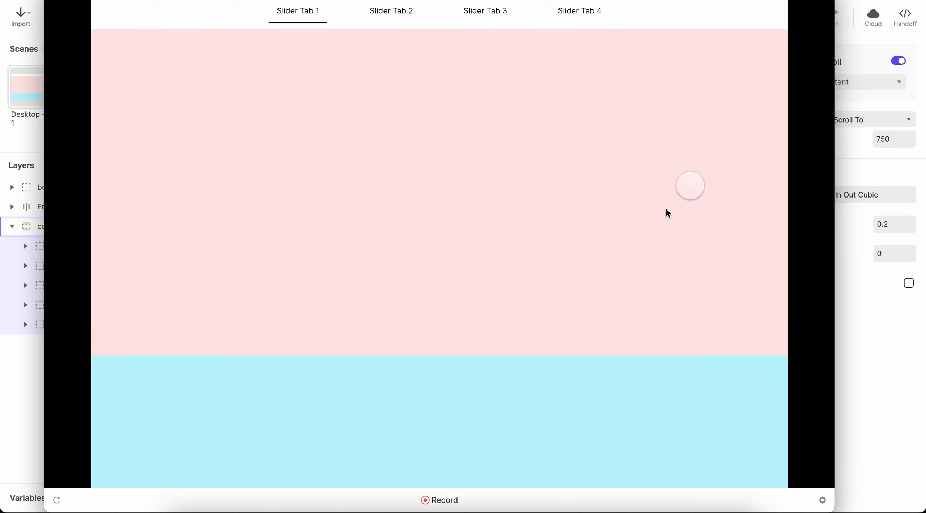
click(385, 15)
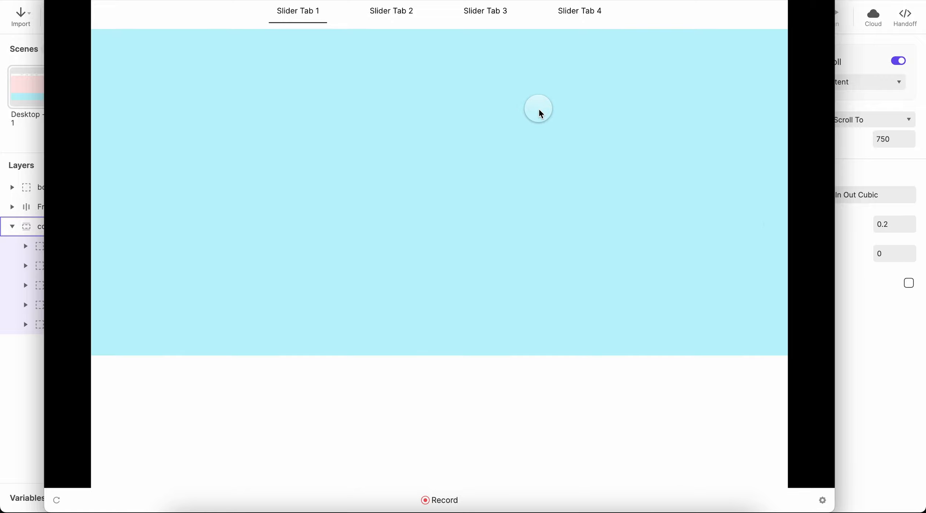
click(892, 311)
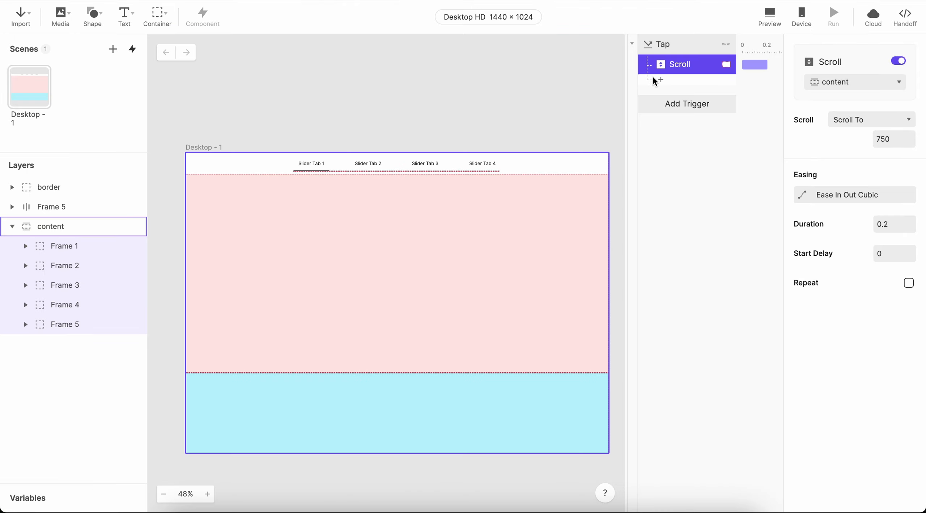
Duplicate the Slider Tab 2 Tap trigger with its Scroll response and assign the copy to Slider Tab 3.
click(683, 46)
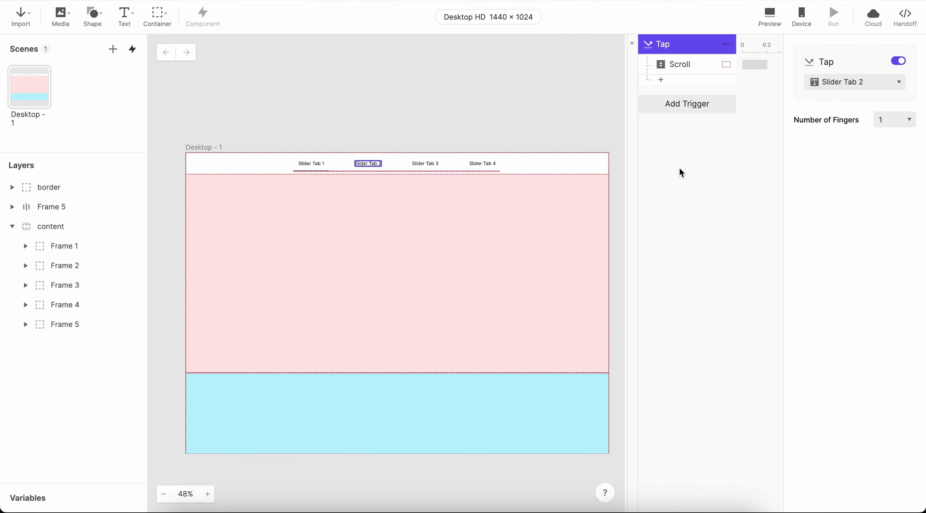
key(super+d)
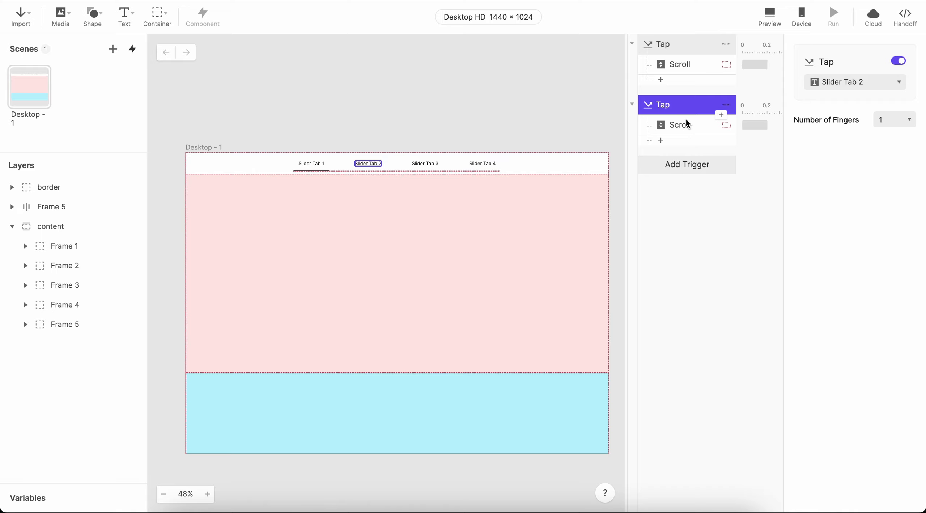
click(856, 82)
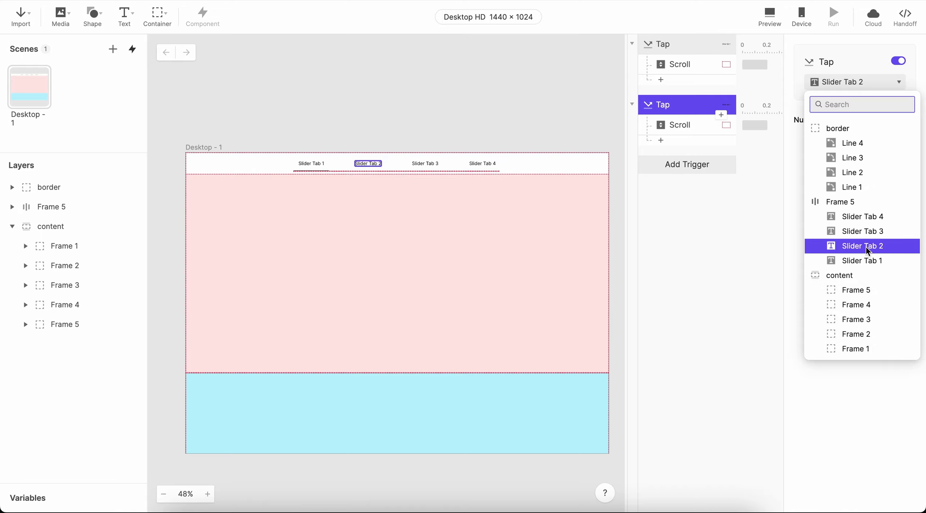
click(870, 231)
Set the Scroll To value of the Slider Tab 3 trigger's response to 1500.
click(688, 129)
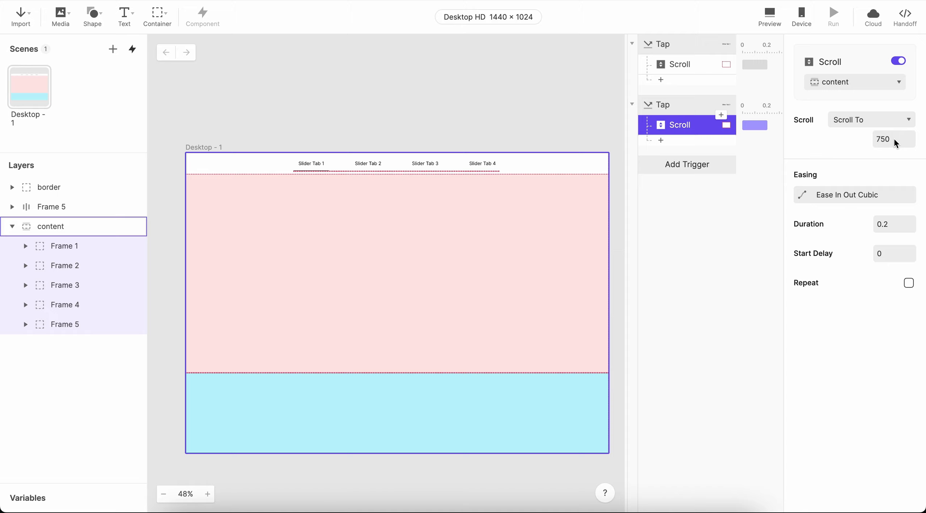
text(`)
key(BackSpace)
text(1550)
key(Return)
text(00)
key(Return)
Duplicate the Slider Tab 3 Tap trigger with its Scroll response and assign the copy to Slider Tab 4.
click(683, 107)
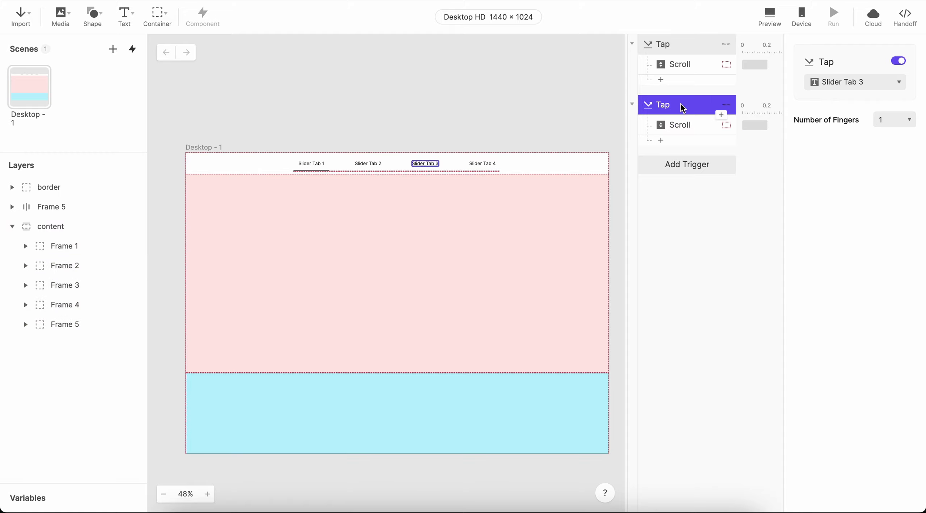
key(super+d)
click(856, 79)
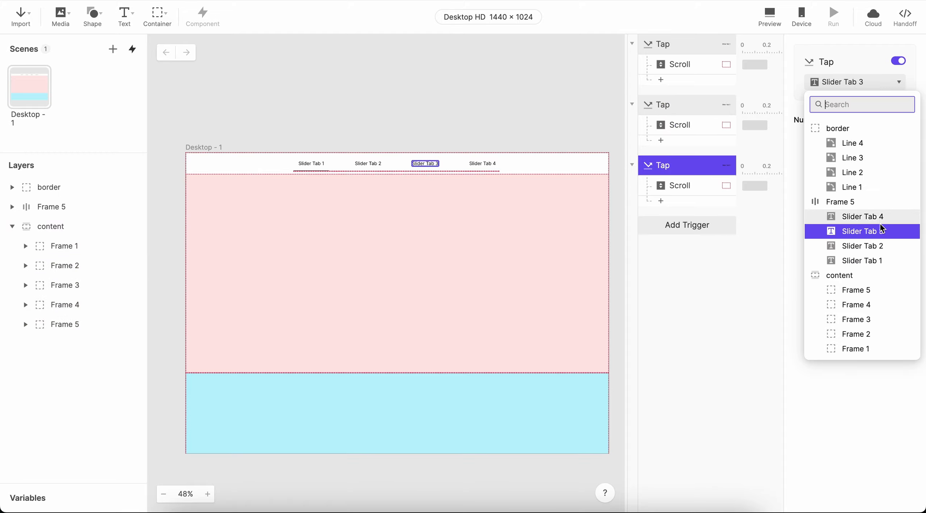
click(878, 218)
Set the Scroll To value of the Slider Tab 4 trigger's response to 2200.
click(687, 186)
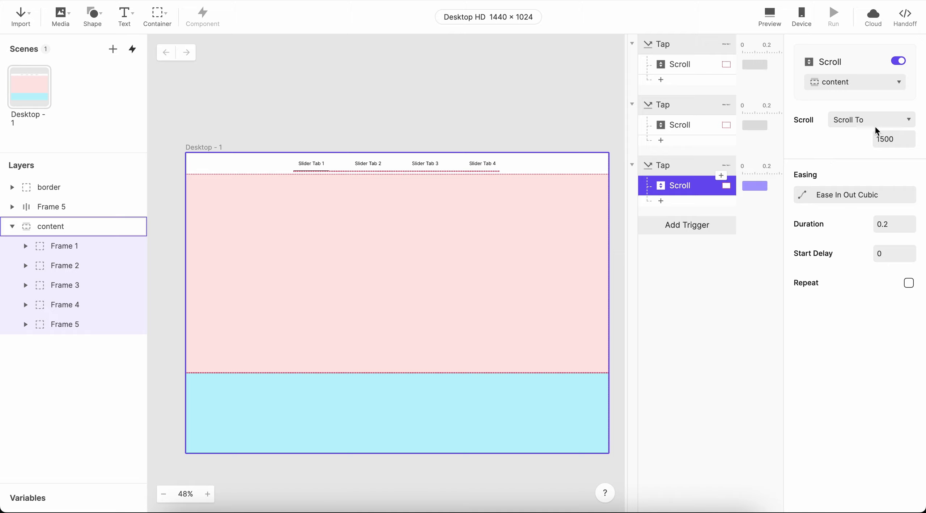
drag(898, 139, 858, 145)
text(2200)
key(Return)
Duplicate the Slider Tab 2 Tap trigger with its Scroll response and assign the copy to Slider Tab 1.
click(689, 163)
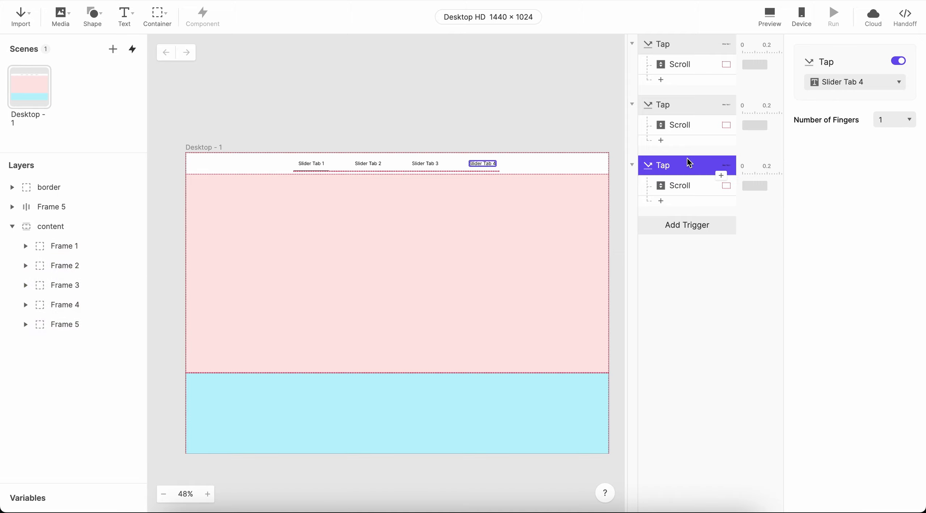
click(685, 45)
key(super+d)
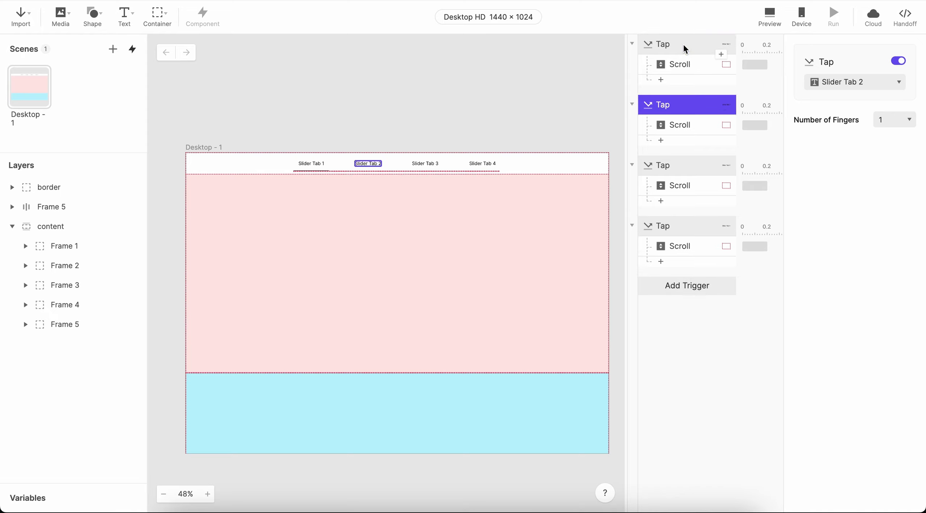
click(678, 41)
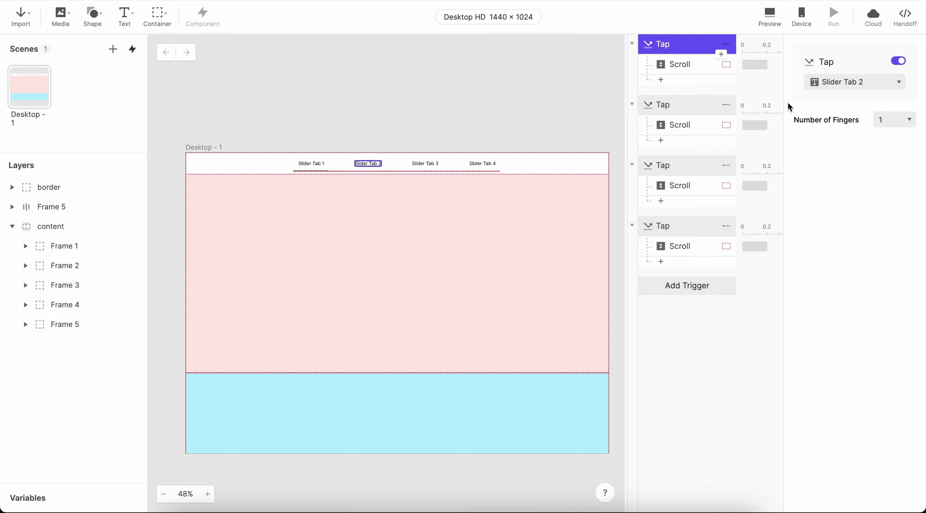
click(843, 82)
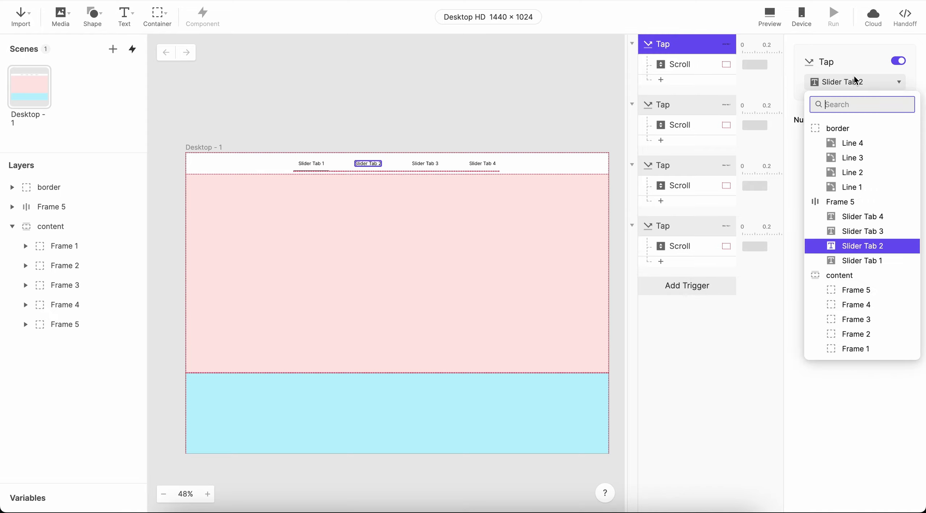
click(869, 260)
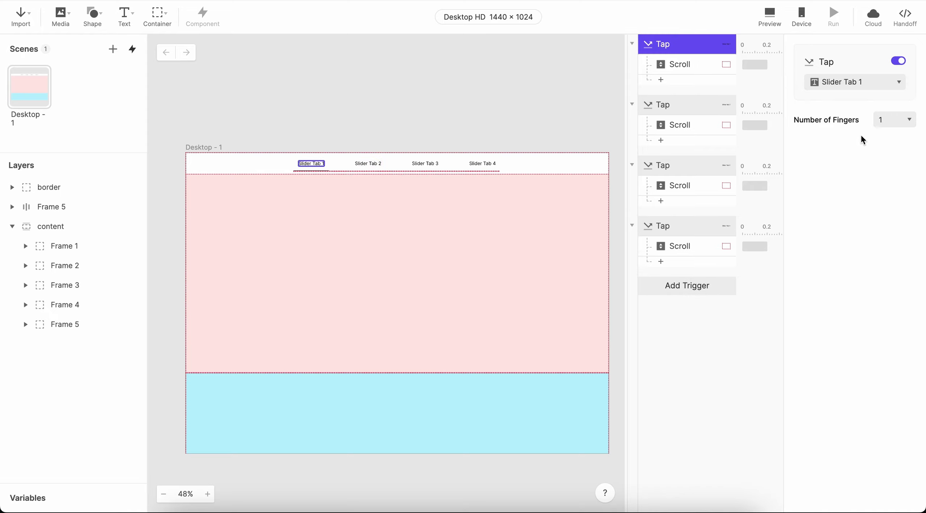
Set the Scroll To value of the Slider Tab 1 trigger's response to 0.
click(686, 64)
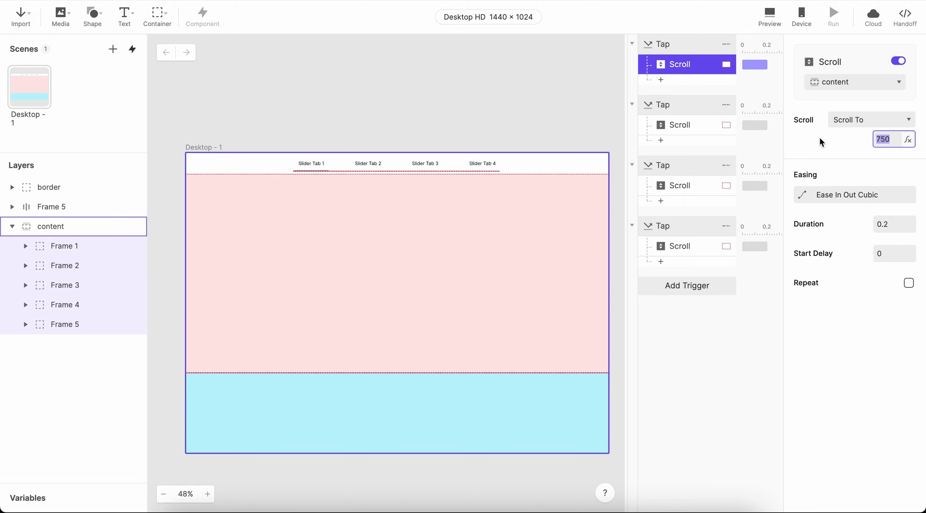
text(0)
key(Return)
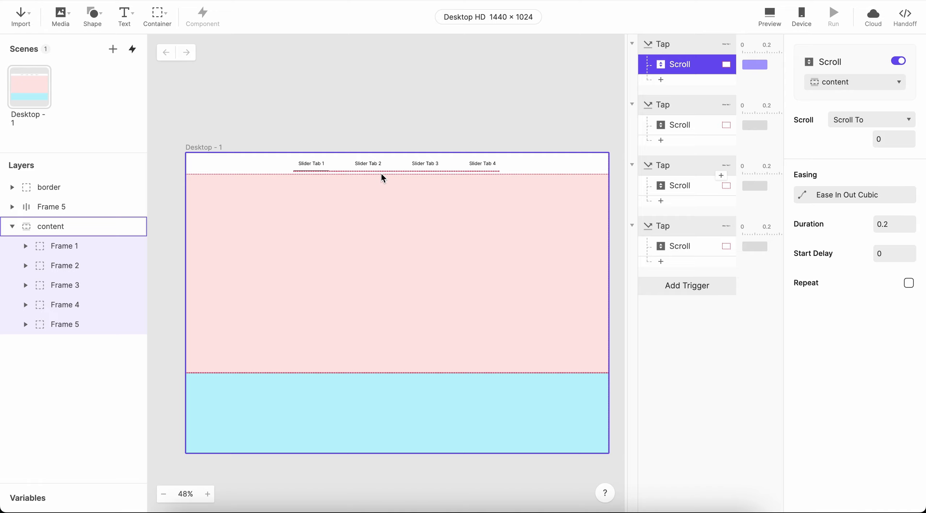
click(676, 46)
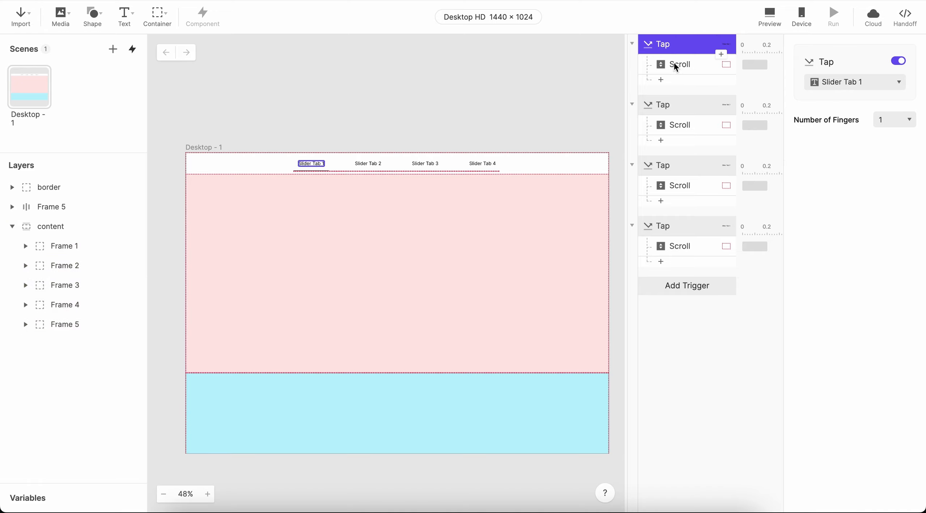
Preview the prototype and test the content scrolling by tapping Slider Tabs 1 through 4.
click(770, 17)
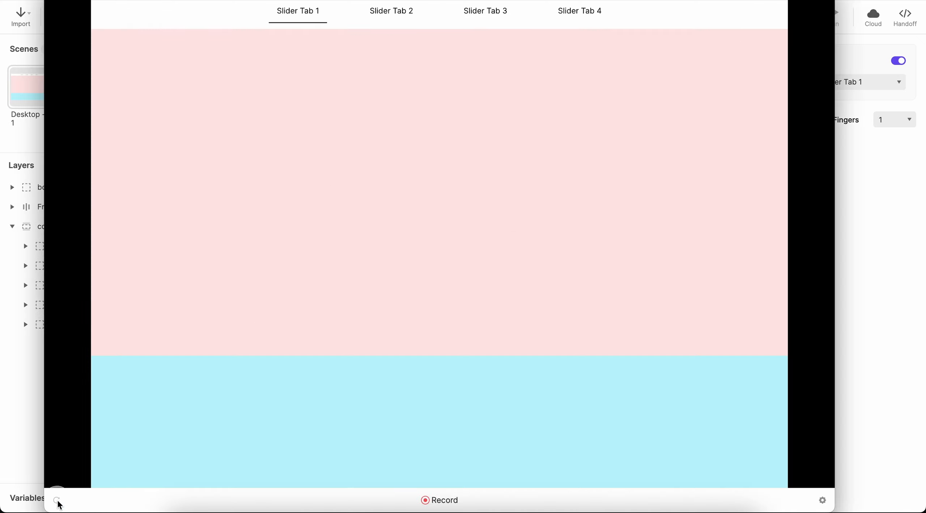
click(389, 15)
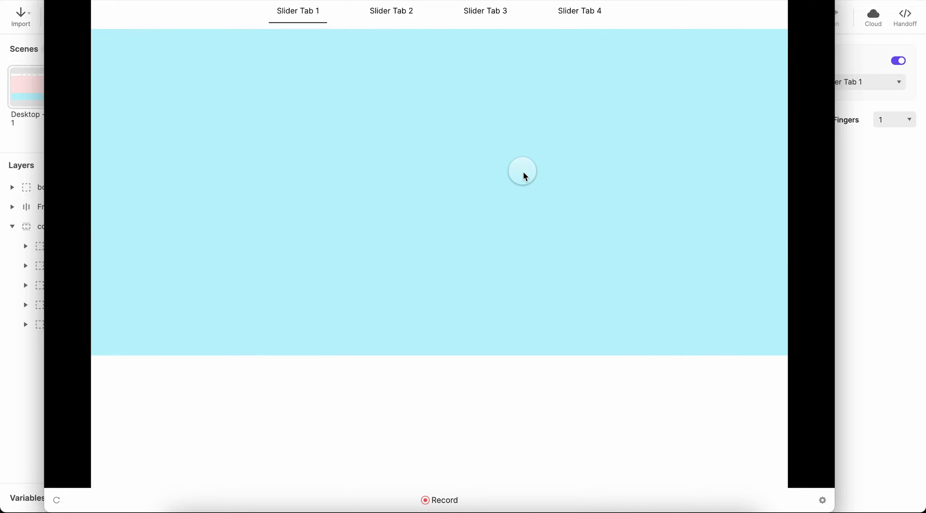
click(478, 15)
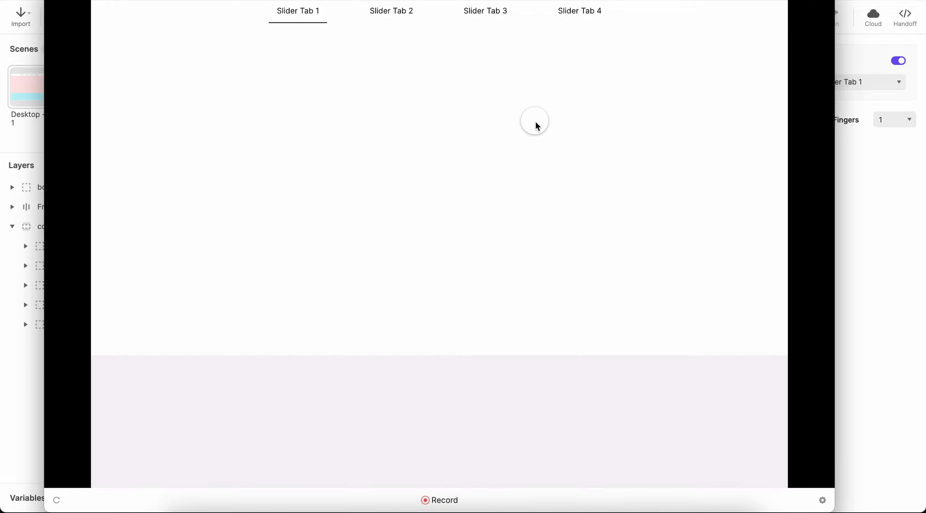
click(586, 12)
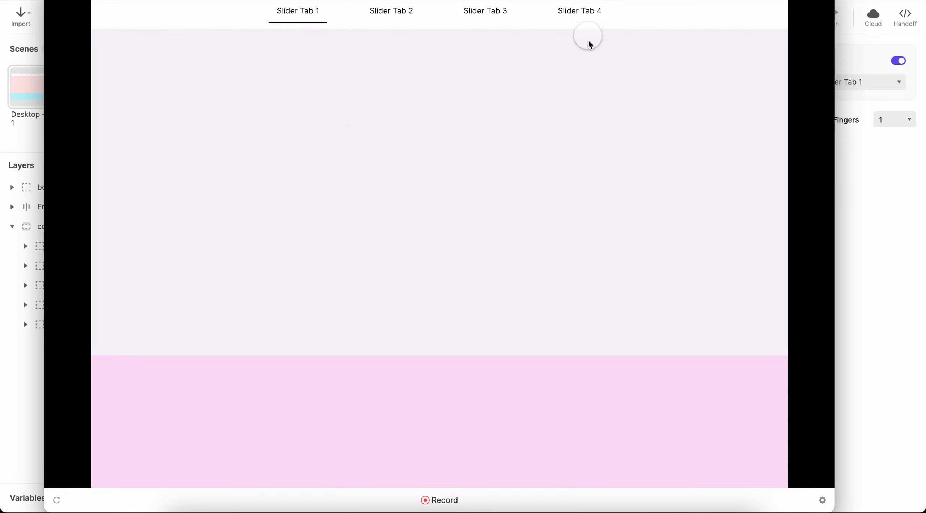
click(294, 13)
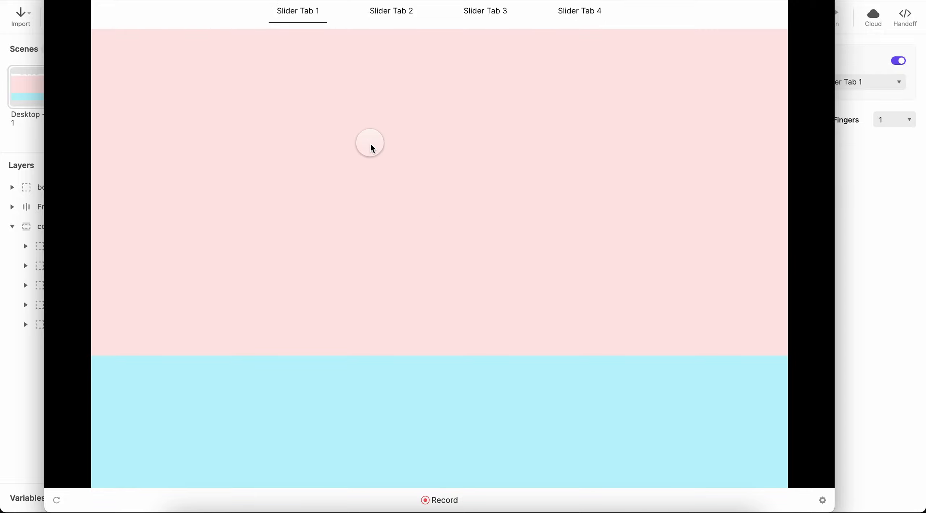
click(390, 14)
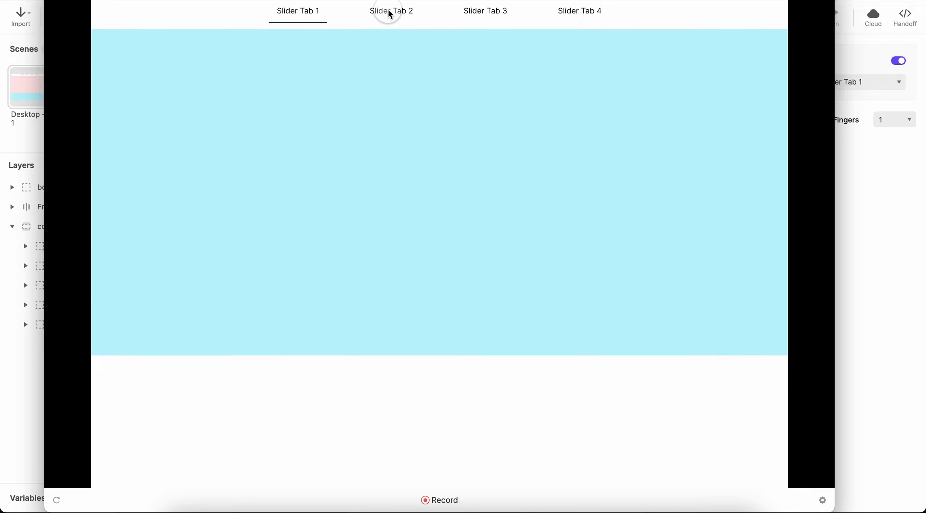
click(488, 16)
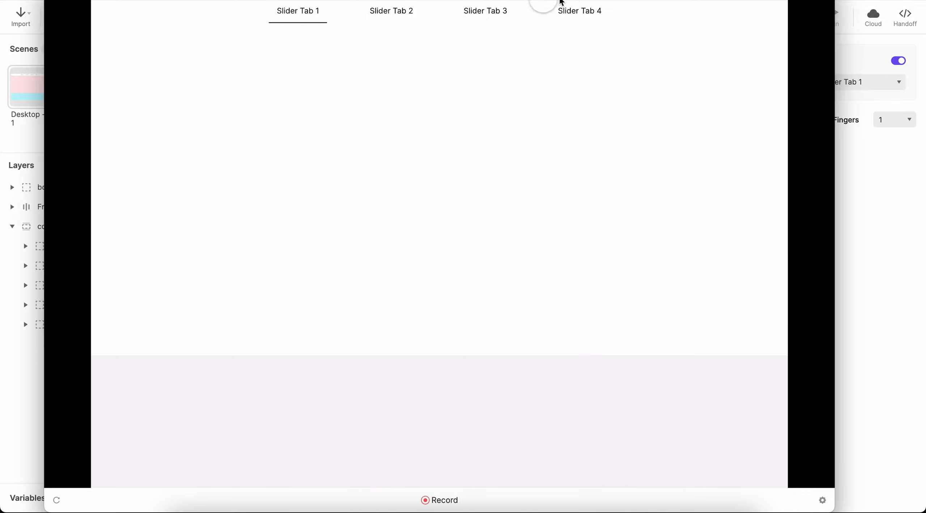
click(571, 12)
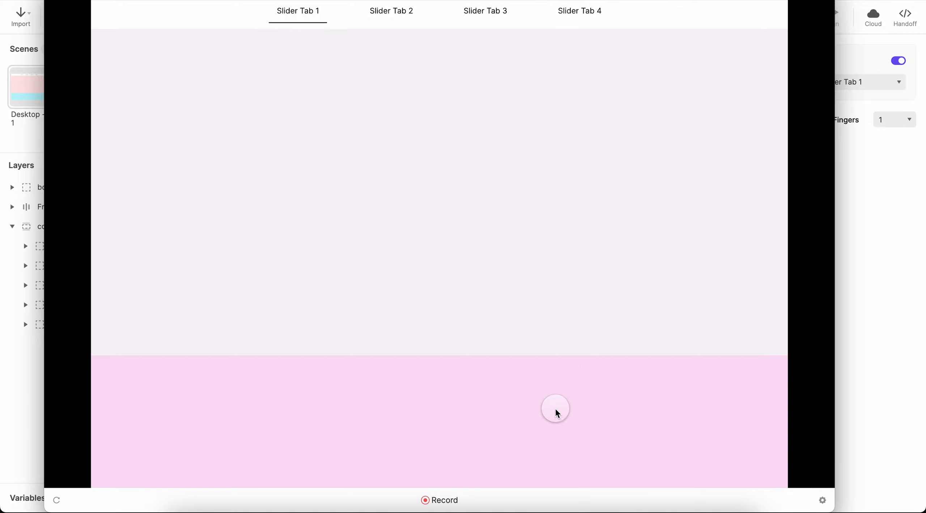
Scroll the content manually in the preview to check the tab underline, and close the preview.
scroll(555, 278, up, 2)
scroll(554, 278, up, 5)
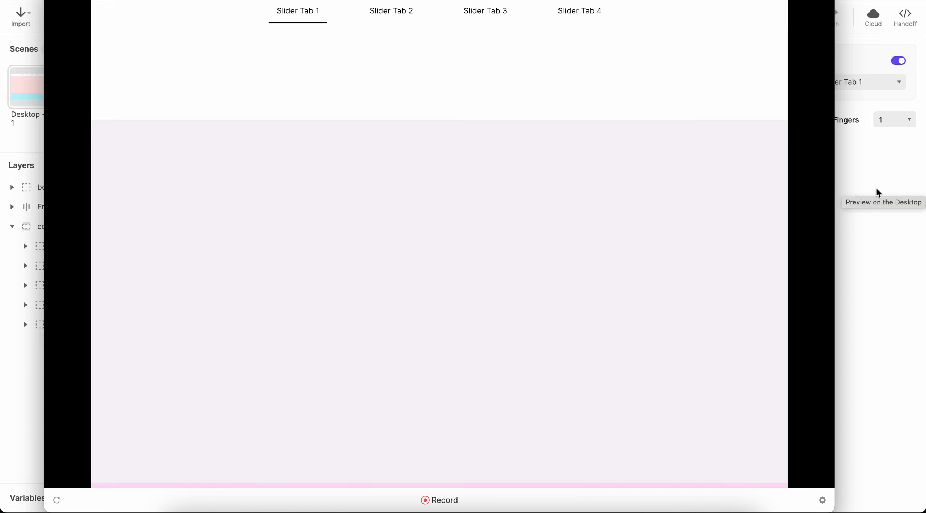
key(Escape)
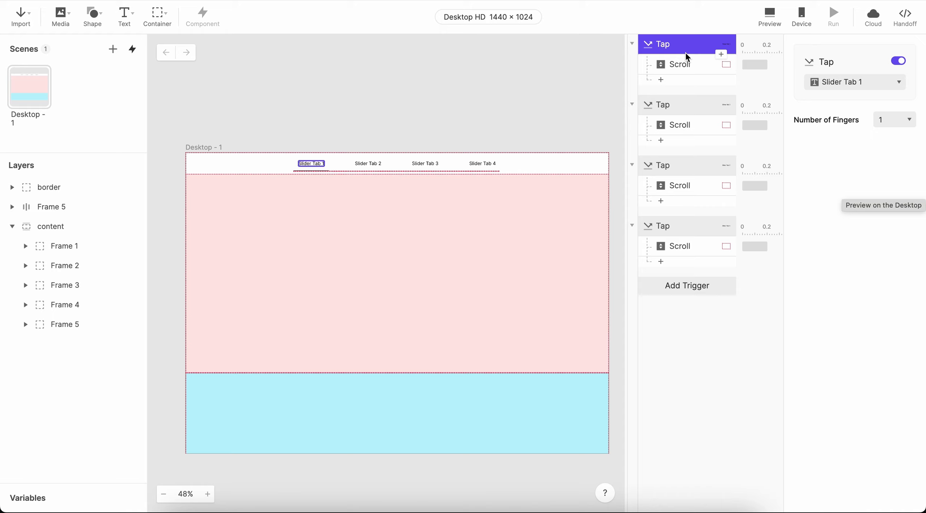
Collapse the four slider tab Tap triggers and group them together.
click(632, 45)
click(632, 78)
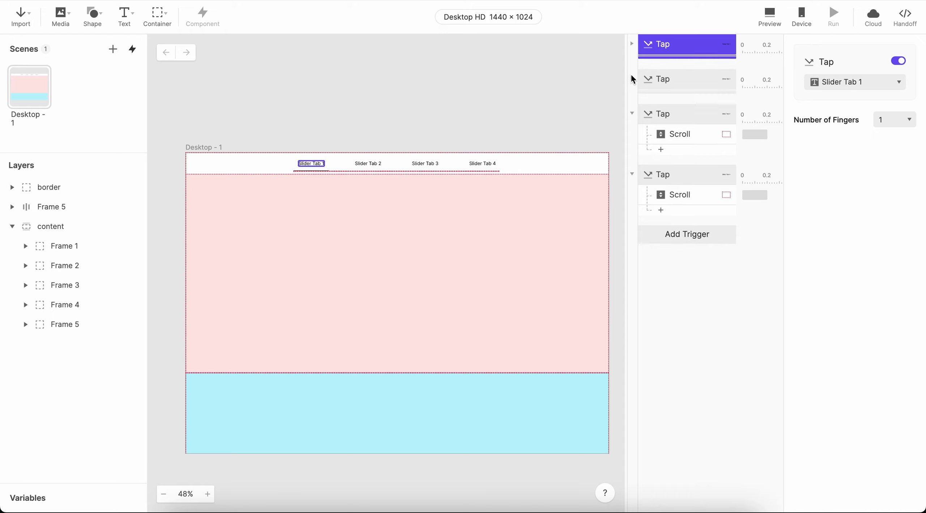
click(631, 114)
click(632, 148)
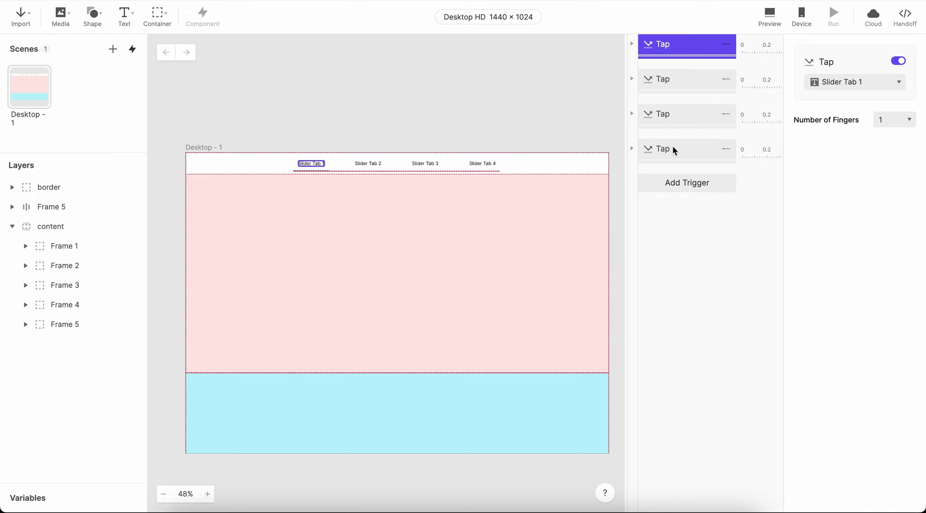
click(672, 146)
shift+click(684, 45)
right_click(683, 45)
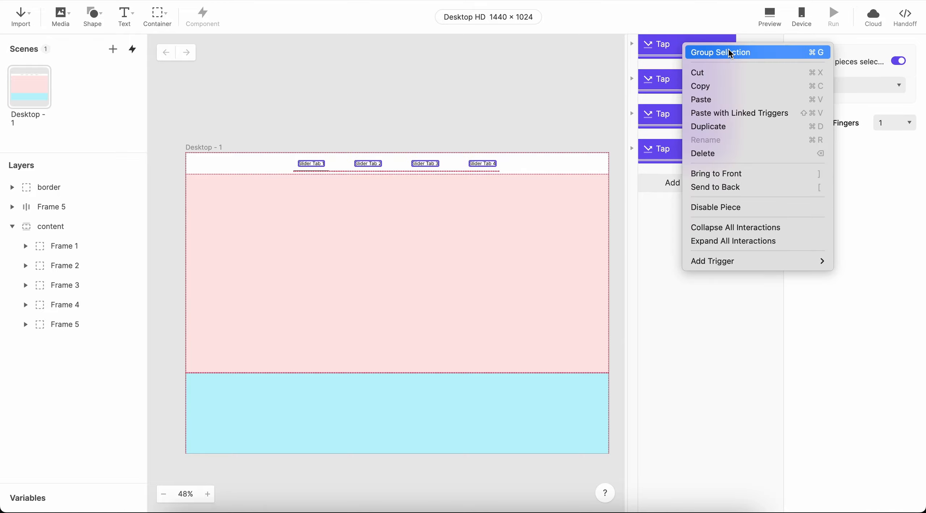
click(720, 55)
Rename the trigger group to scroll-interaction and collapse it.
double_click(656, 41)
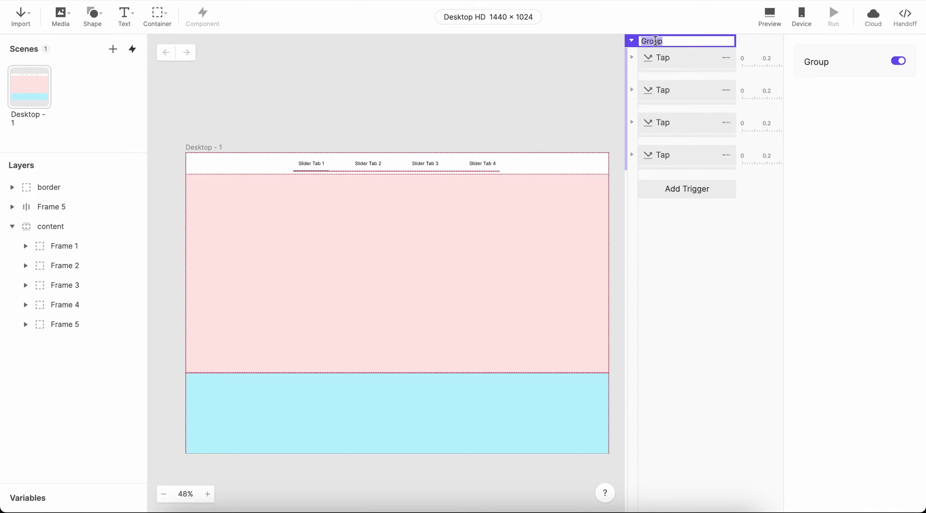
text(scroll-interaction)
key(Return)
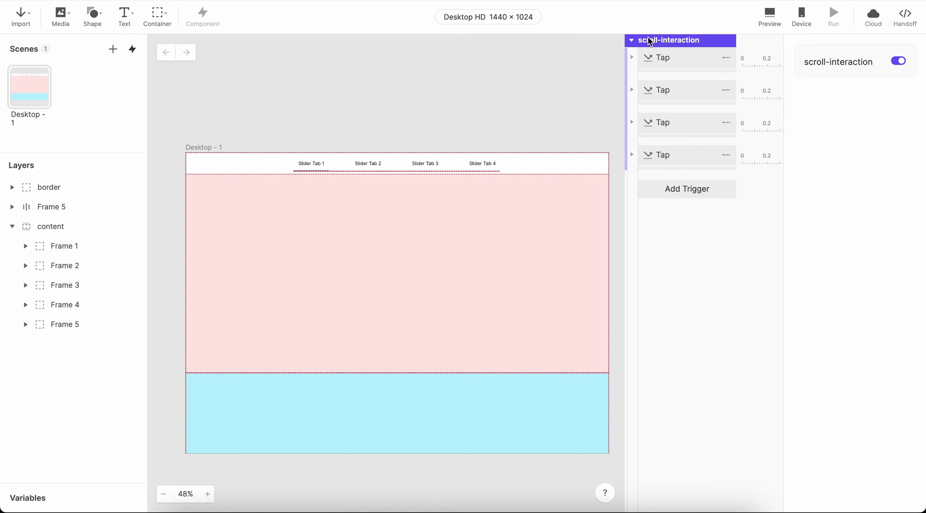
click(632, 41)
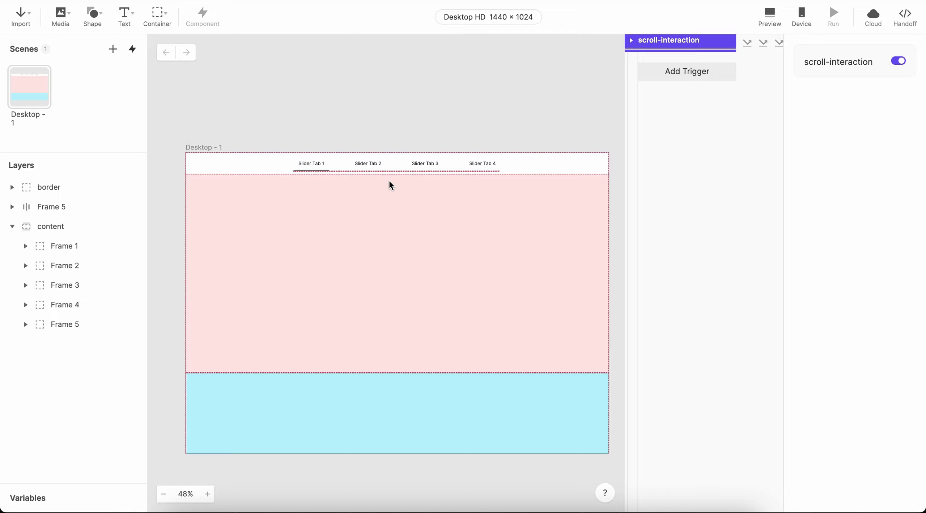
scroll(389, 181, up, 2)
scroll(389, 181, down, 4)
scroll(389, 180, up, 4)
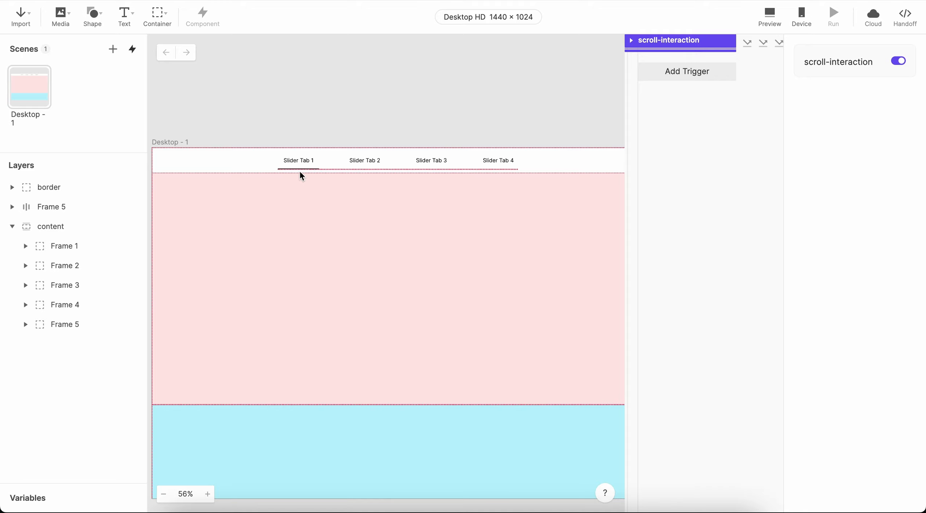
scroll(455, 193, down, 2)
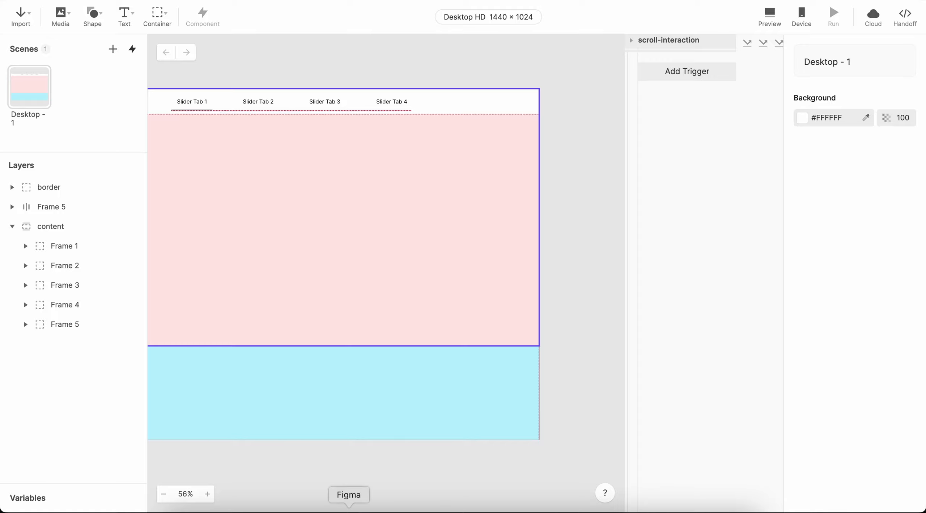
Switch to Figma and examine the scroll range annotations beside the content frames, including the start and end values of each range.
click(349, 510)
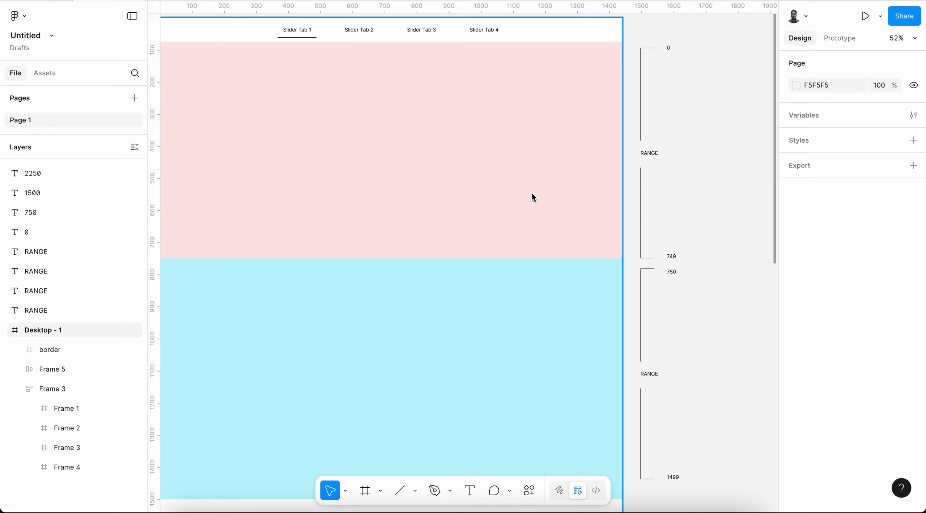
click(732, 152)
scroll(705, 185, up, 5)
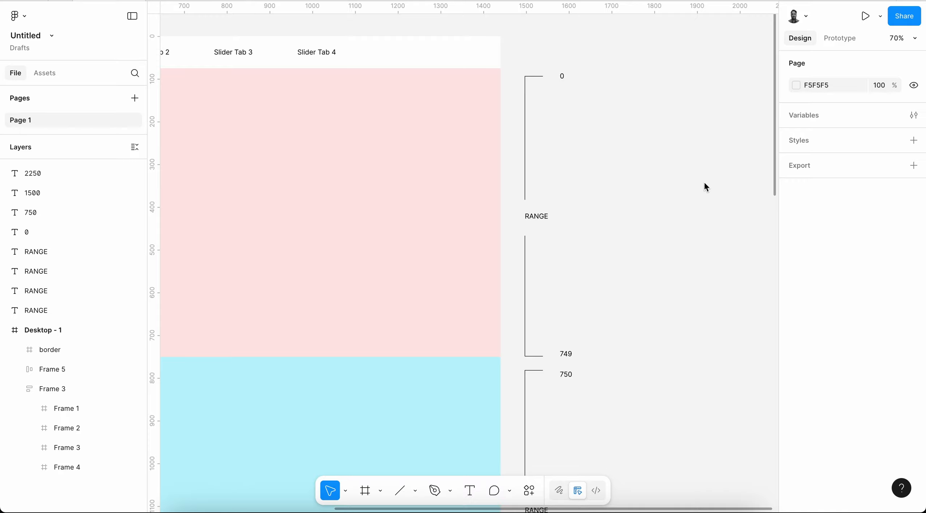
click(546, 218)
scroll(598, 273, down, 10)
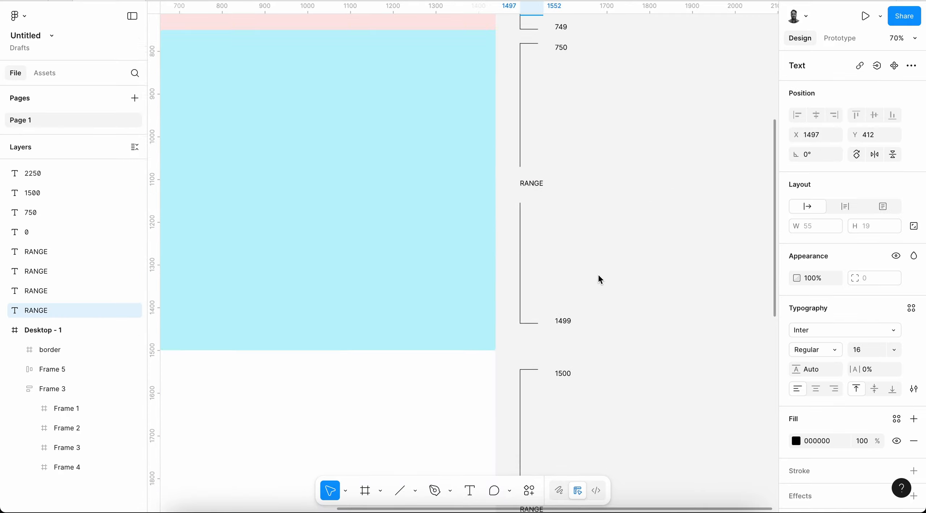
scroll(599, 276, up, 10)
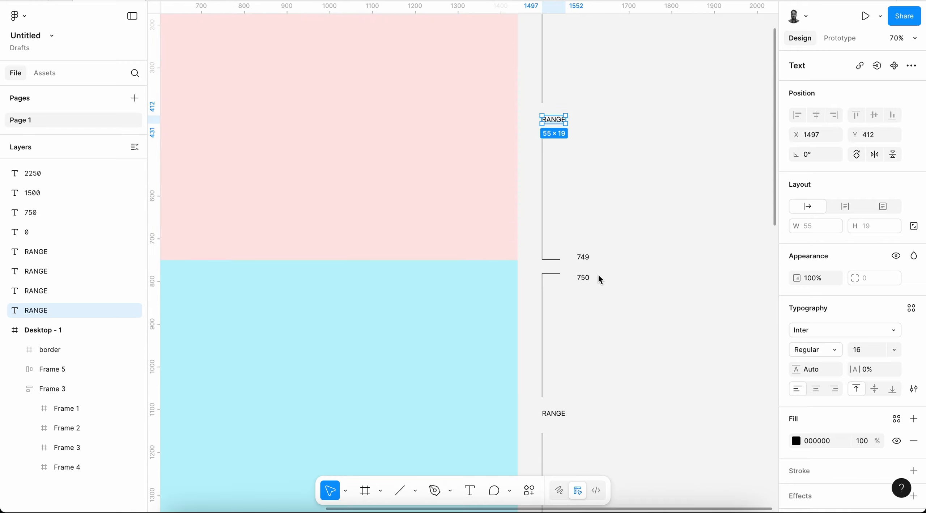
scroll(614, 246, up, 5)
scroll(614, 246, left, 3)
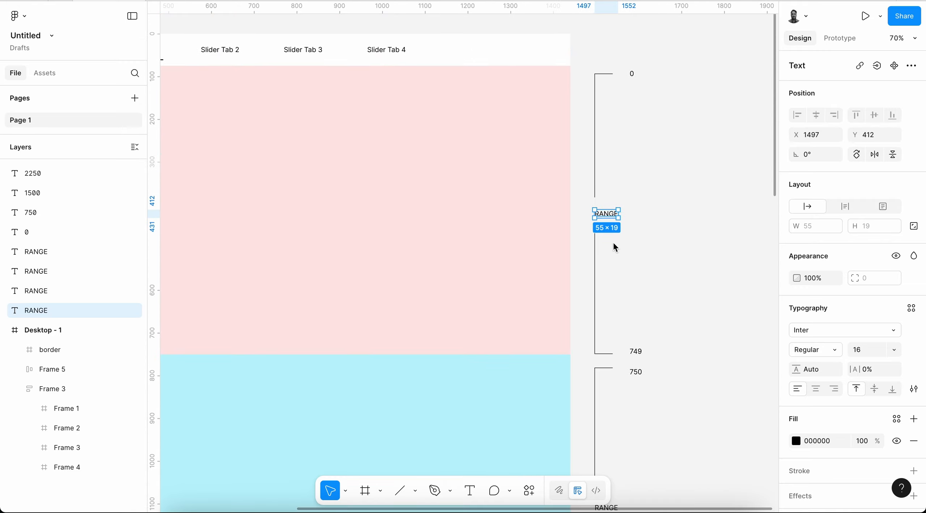
click(633, 74)
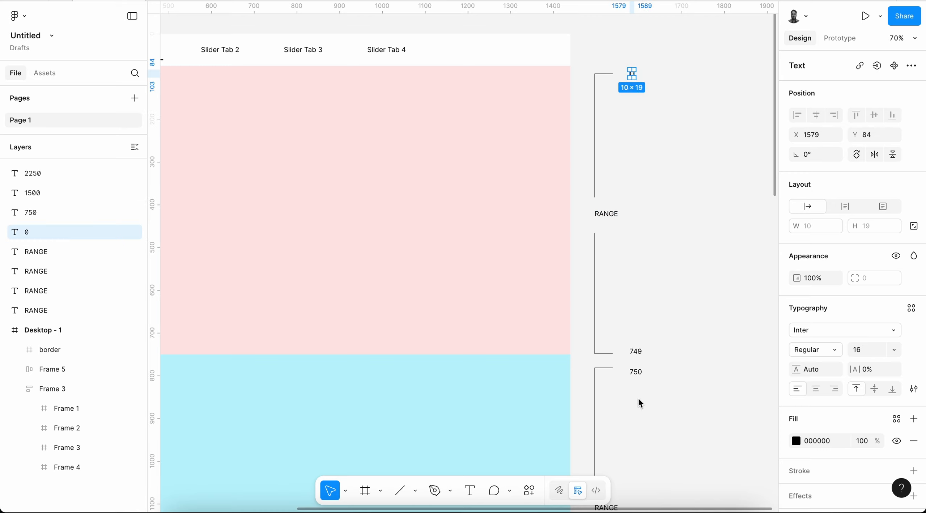
click(637, 354)
click(617, 213)
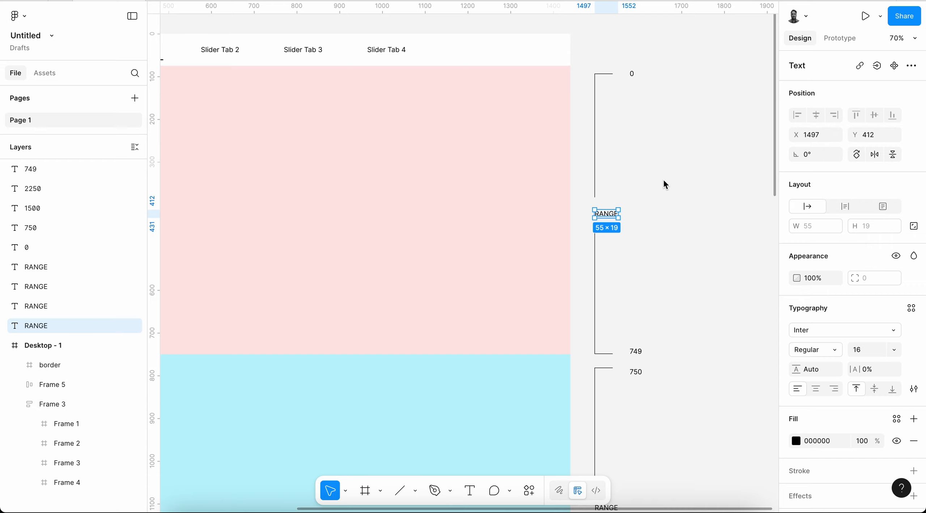
scroll(651, 322, down, 2)
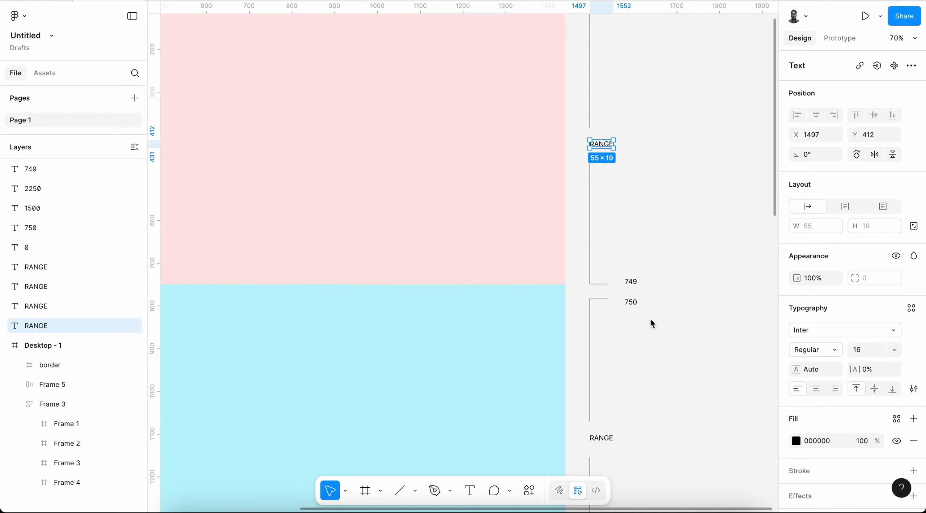
scroll(652, 323, down, 3)
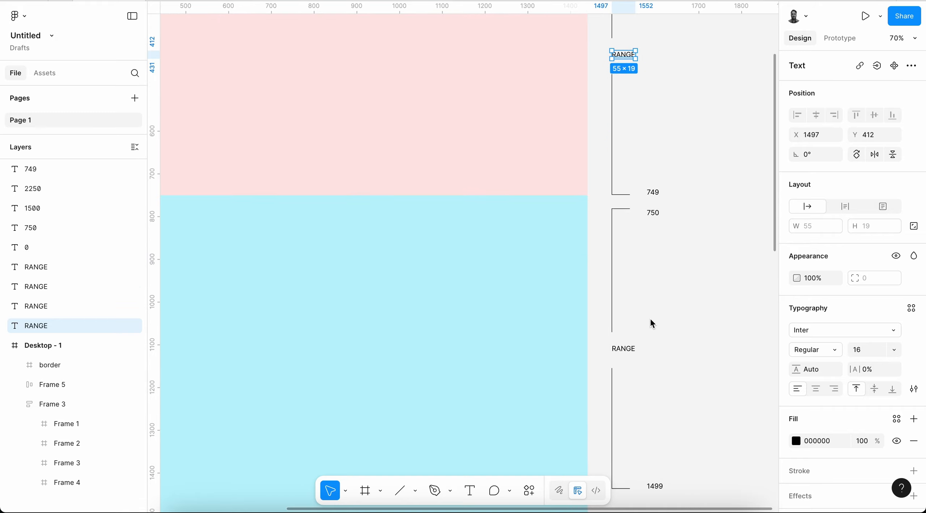
Compare the range bracket beside the pink frame with the one beside the blue frame, checking where each starts and ends.
scroll(652, 323, up, 6)
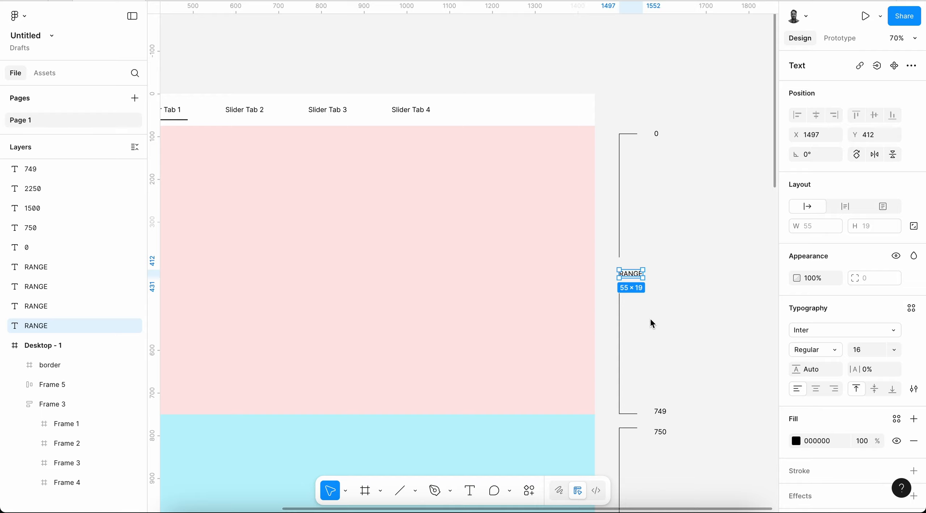
click(677, 217)
scroll(677, 240, down, 4)
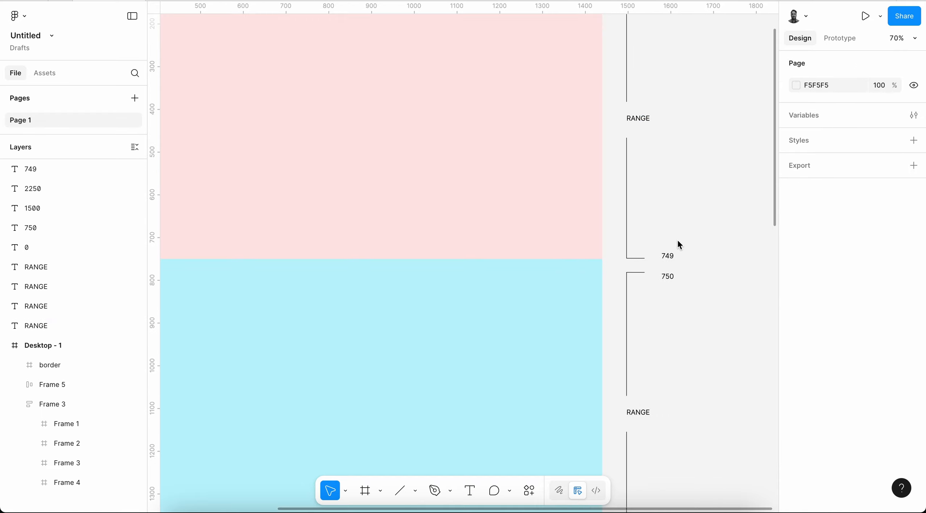
click(639, 119)
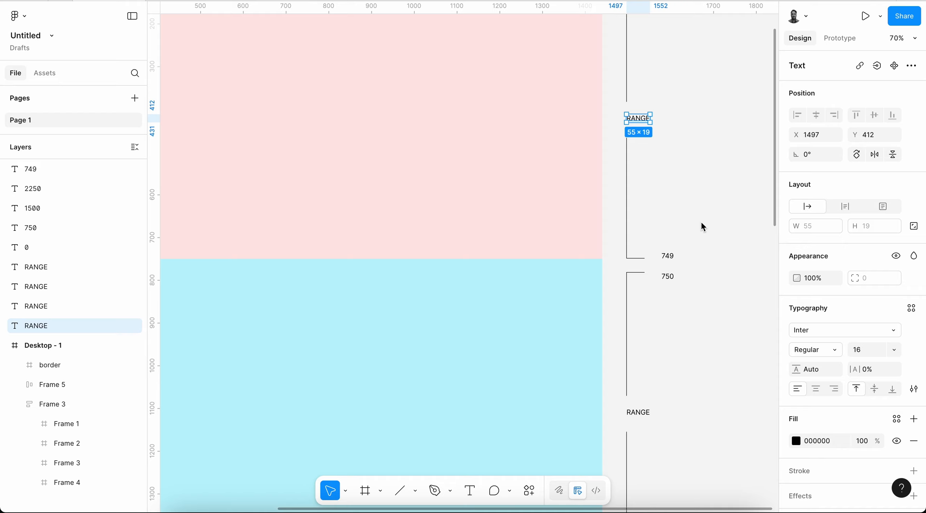
scroll(701, 207, up, 3)
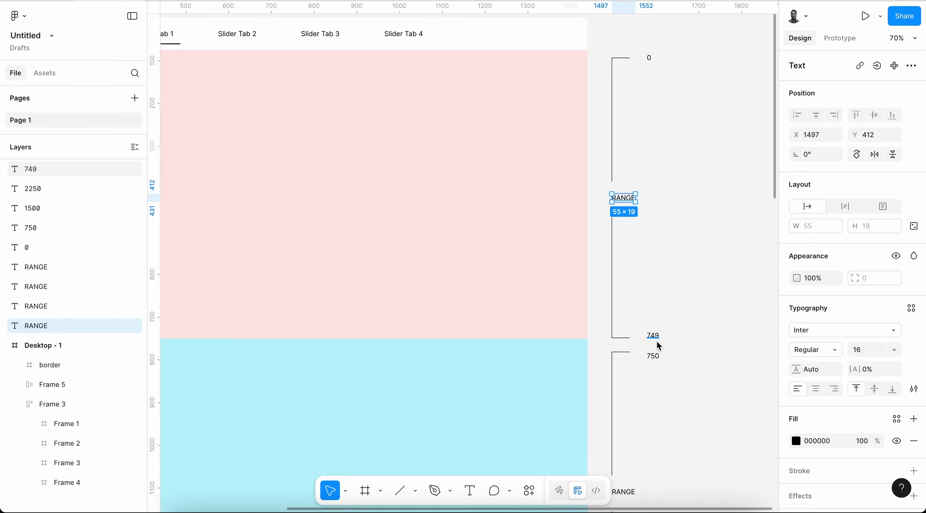
scroll(657, 337, down, 2)
scroll(655, 269, down, 5)
scroll(656, 270, up, 5)
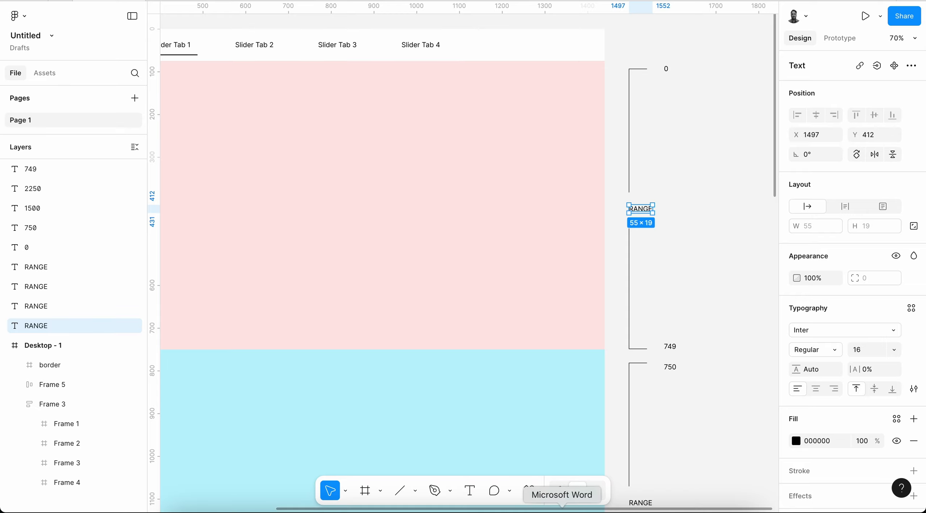
Switch to ProtoPie and add a Range trigger set to the between-two-values mode.
click(496, 508)
click(701, 72)
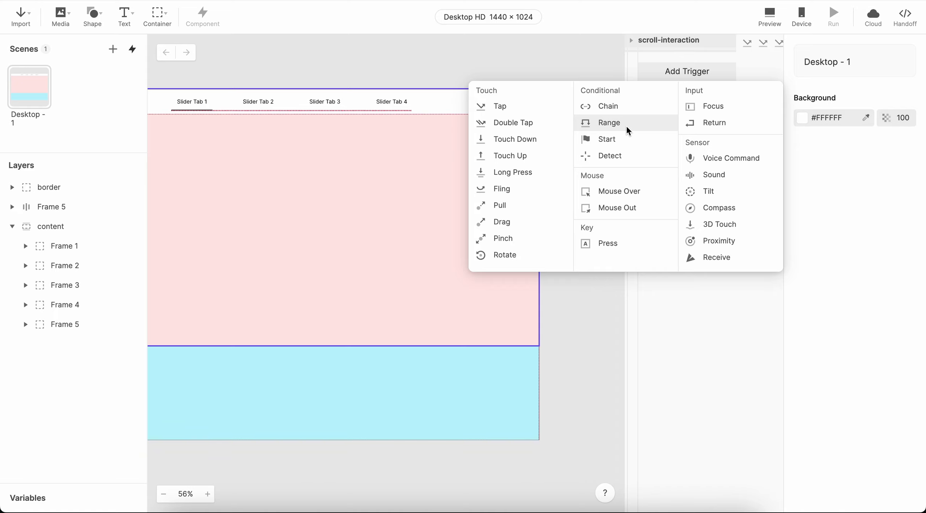
click(609, 122)
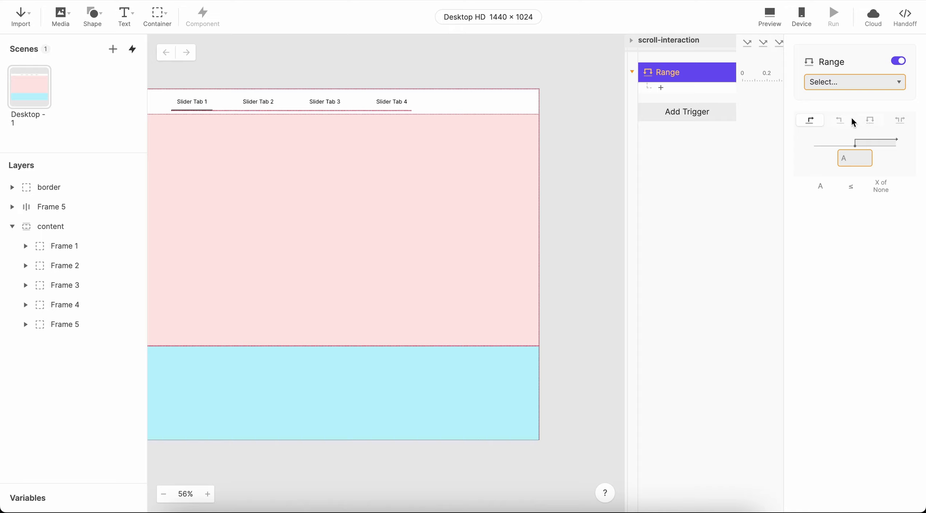
click(871, 123)
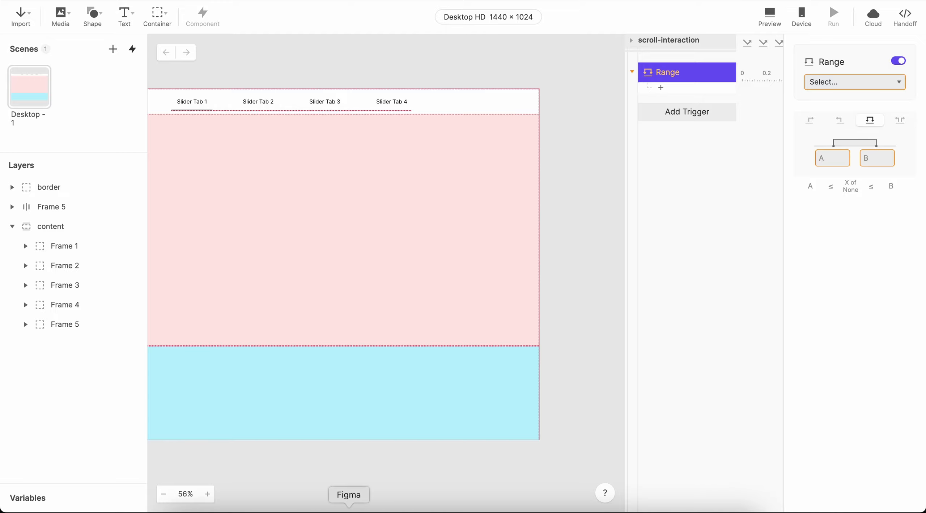
Switch to Figma and examine the start and end values of the range beside the blue second frame.
click(349, 512)
scroll(704, 188, down, 3)
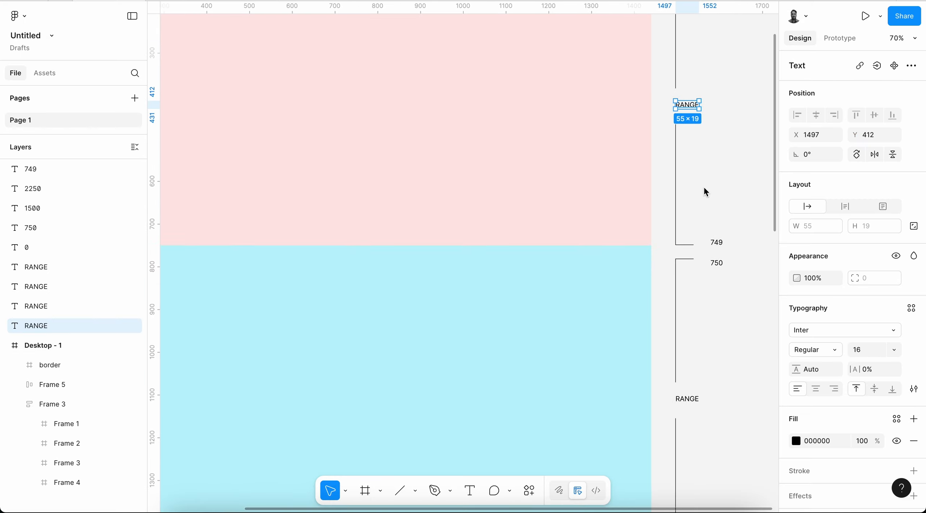
scroll(704, 187, down, 3)
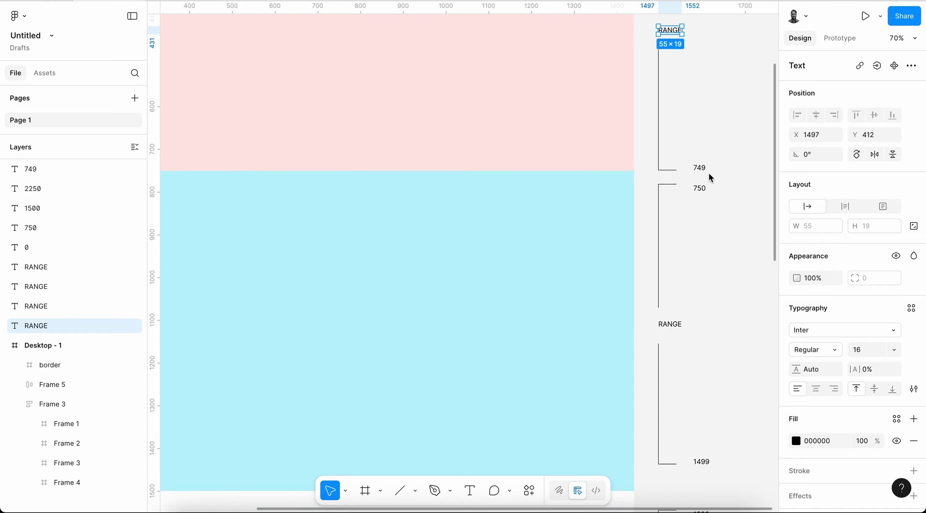
click(706, 170)
click(702, 188)
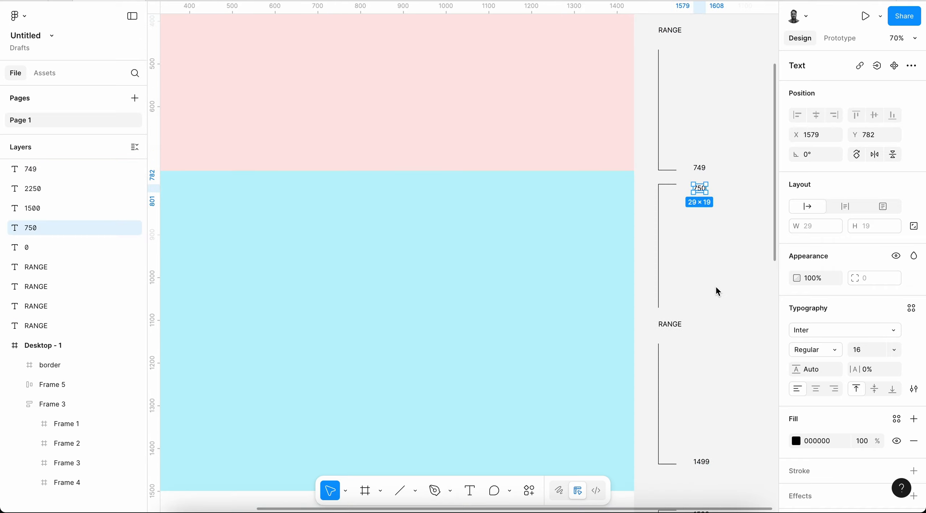
scroll(716, 288, down, 2)
scroll(716, 287, up, 3)
scroll(716, 287, right, 1)
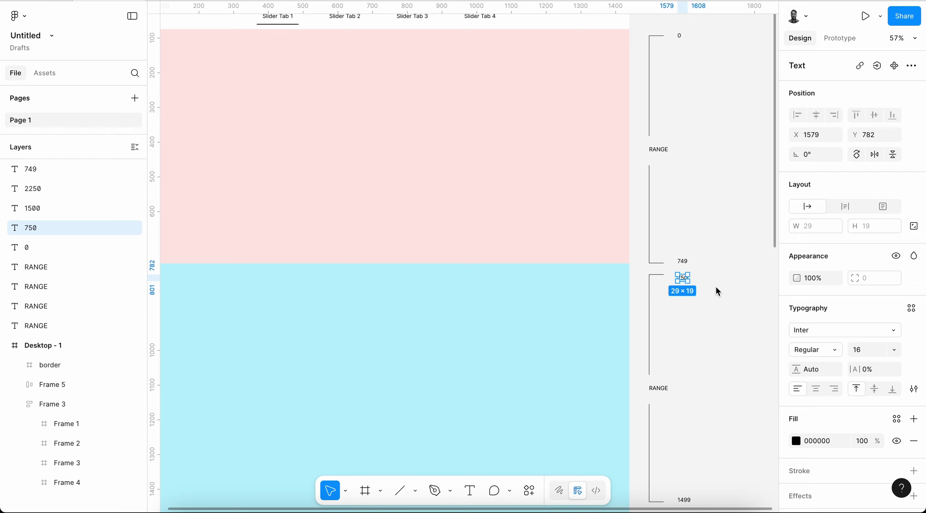
scroll(716, 288, left, 2)
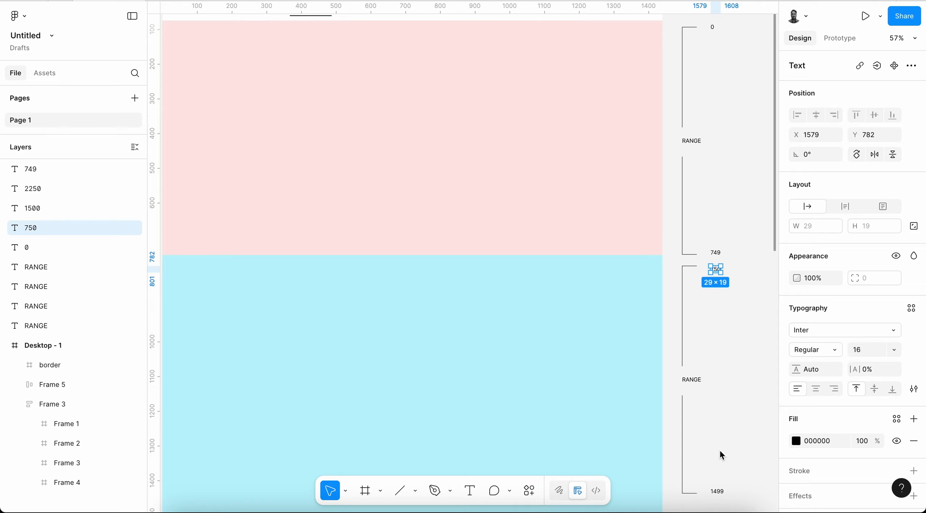
scroll(738, 451, down, 2)
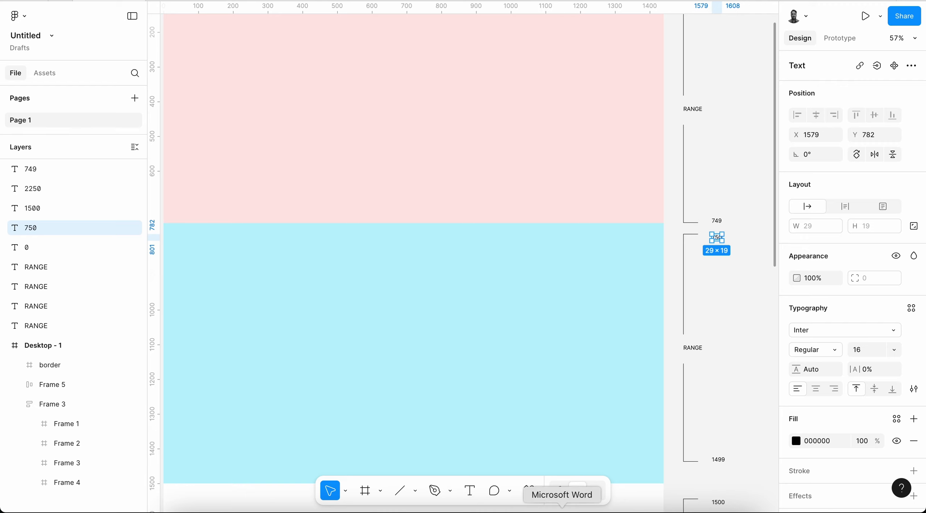
Return to ProtoPie, set the Range trigger's limits from 750 to 1499, and recheck them against the Figma annotations.
click(496, 504)
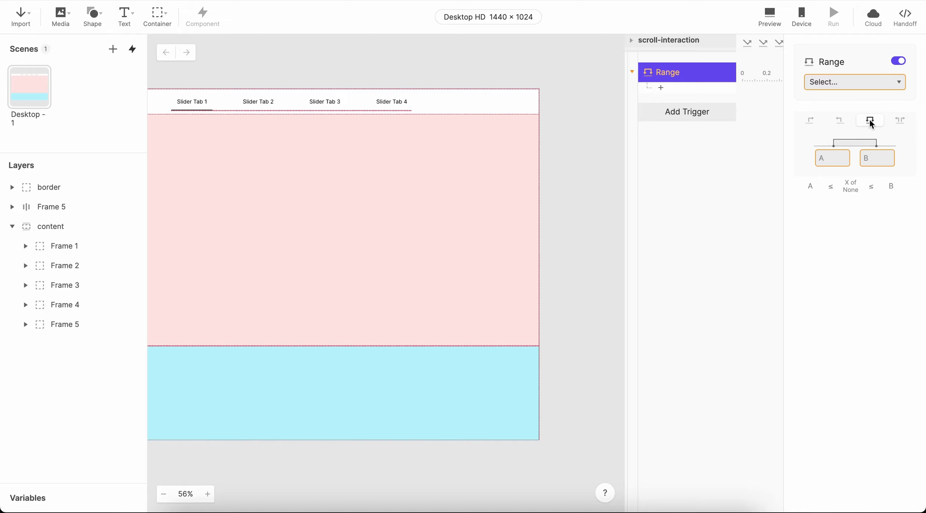
click(825, 165)
text(750)
click(873, 166)
text(1)
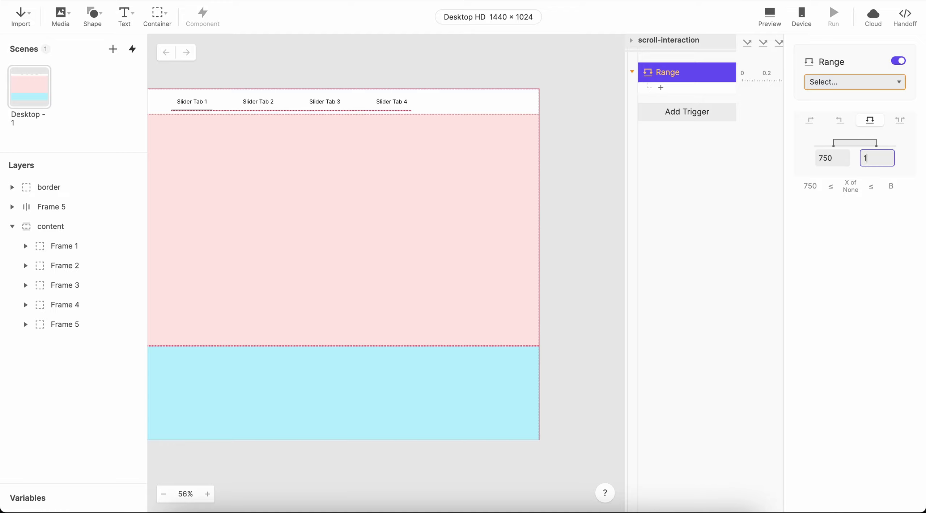
text(499)
click(349, 511)
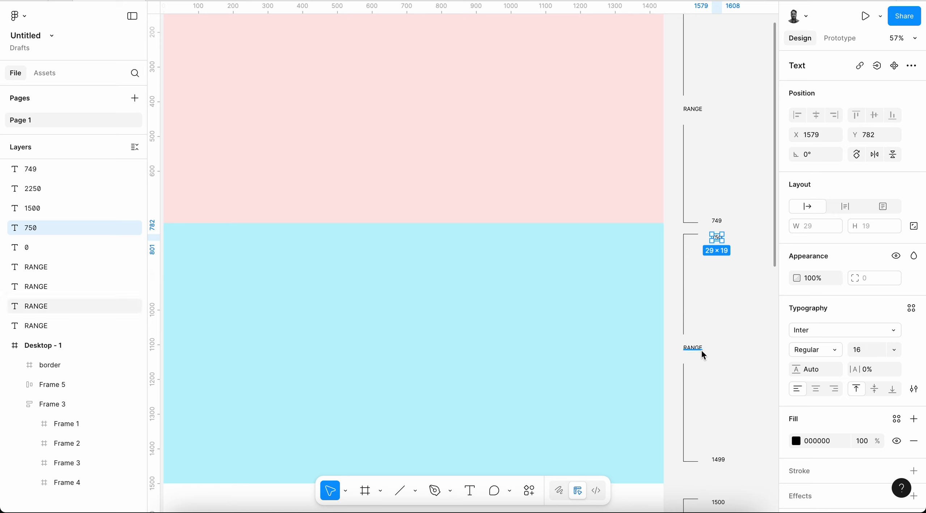
key(super+Tab)
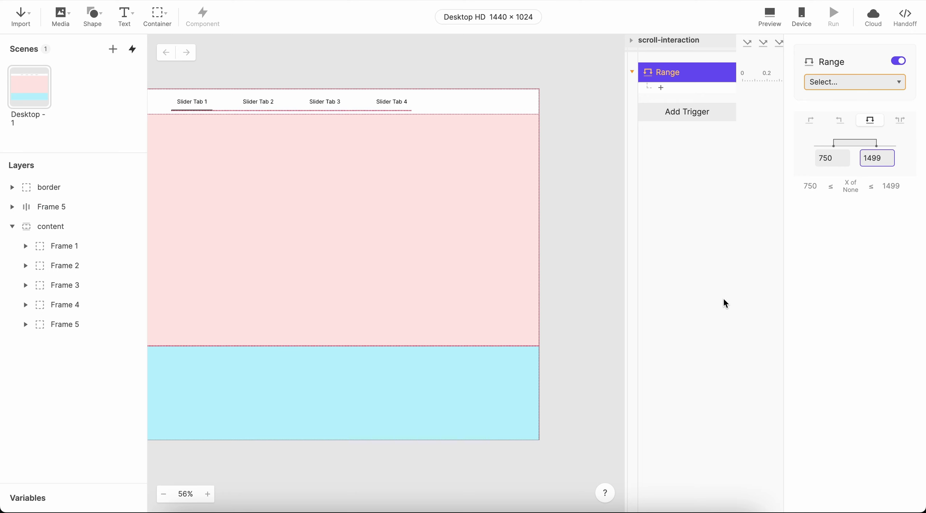
Target the Range trigger at the content layer and set its monitored property to Scroll.
click(859, 86)
click(846, 277)
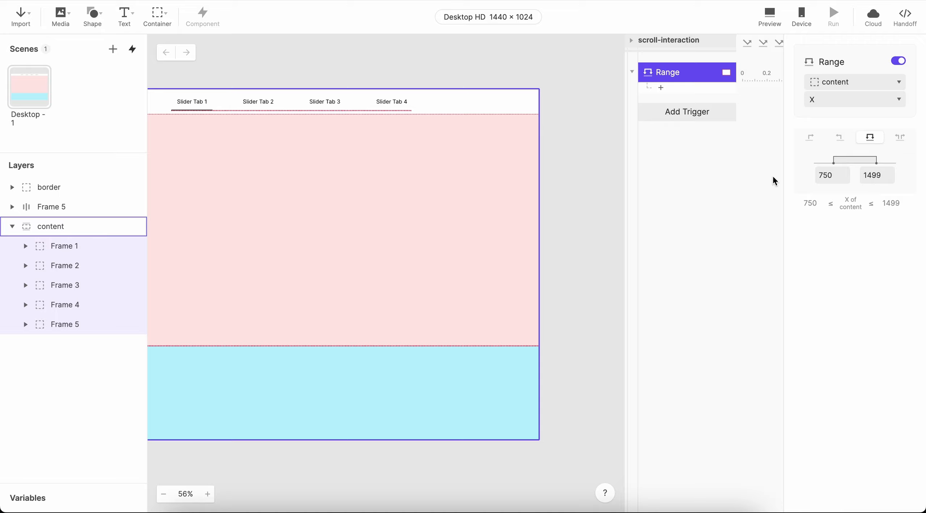
click(861, 100)
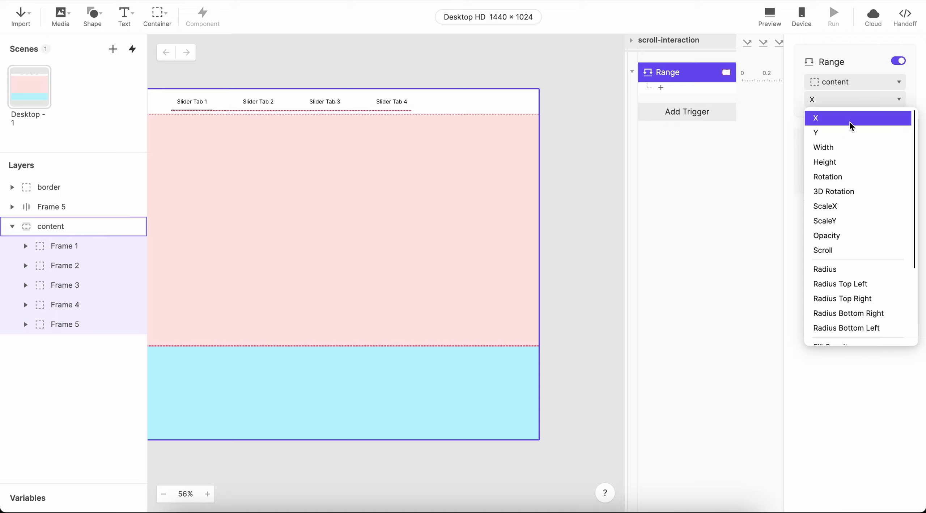
click(843, 253)
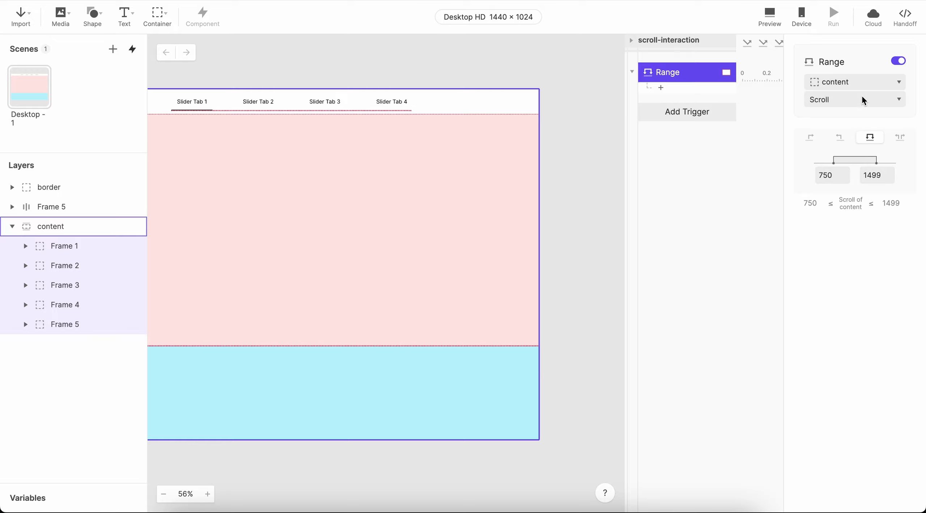
Add a Move response under the Range trigger that moves Line 1 to X 193.
click(691, 91)
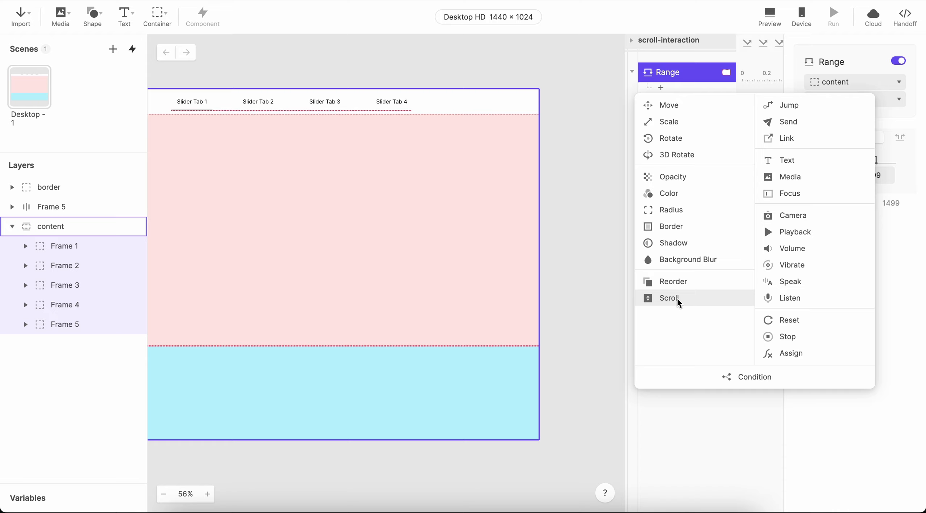
click(703, 447)
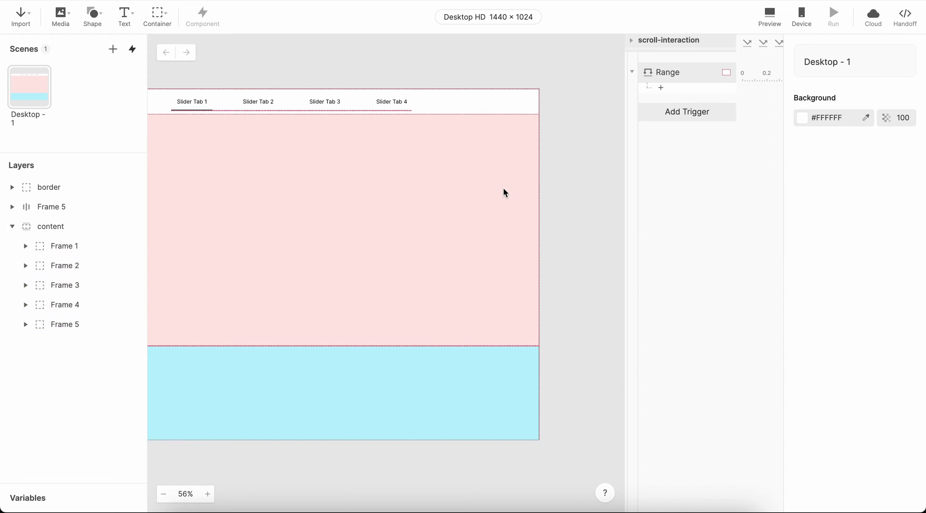
click(676, 73)
click(676, 89)
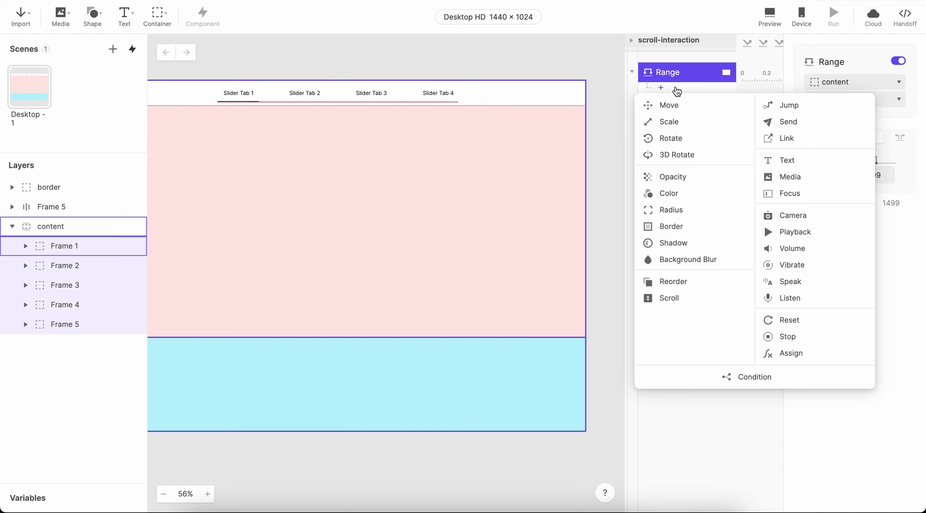
click(679, 107)
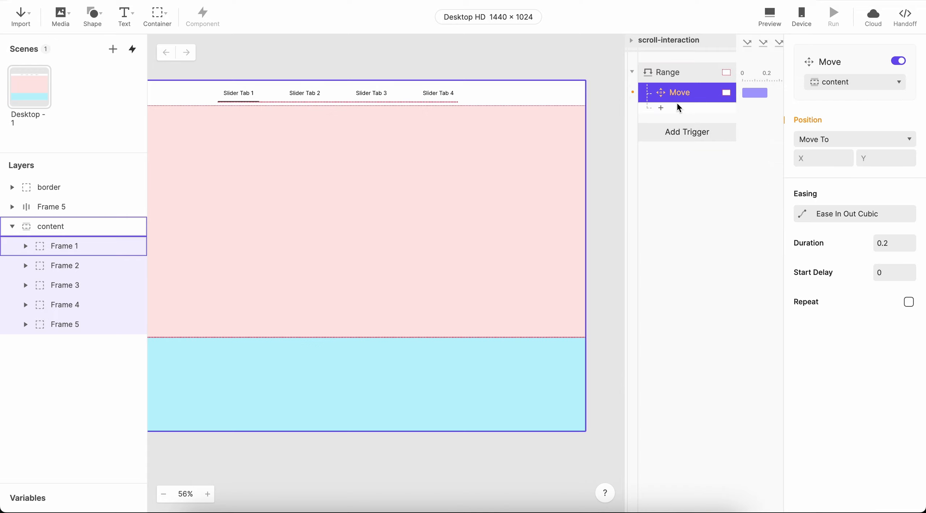
click(827, 84)
click(864, 188)
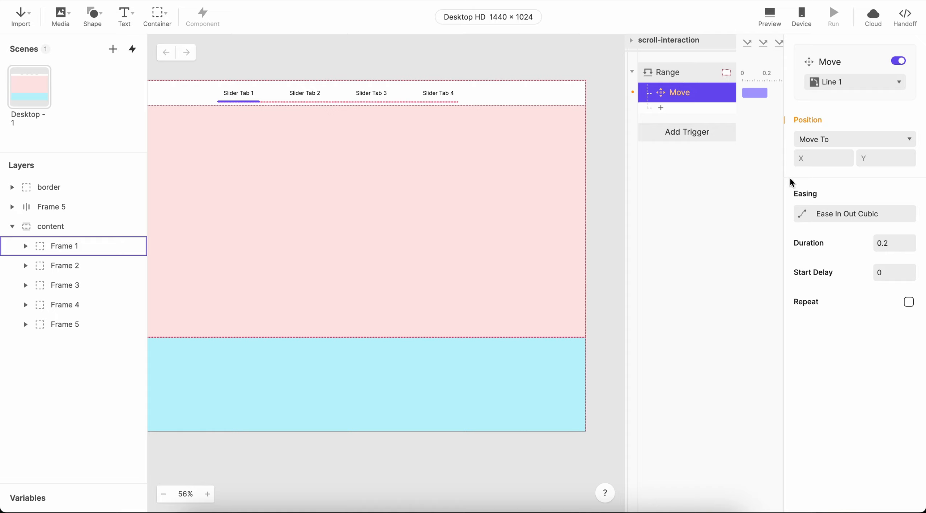
click(819, 163)
text(193)
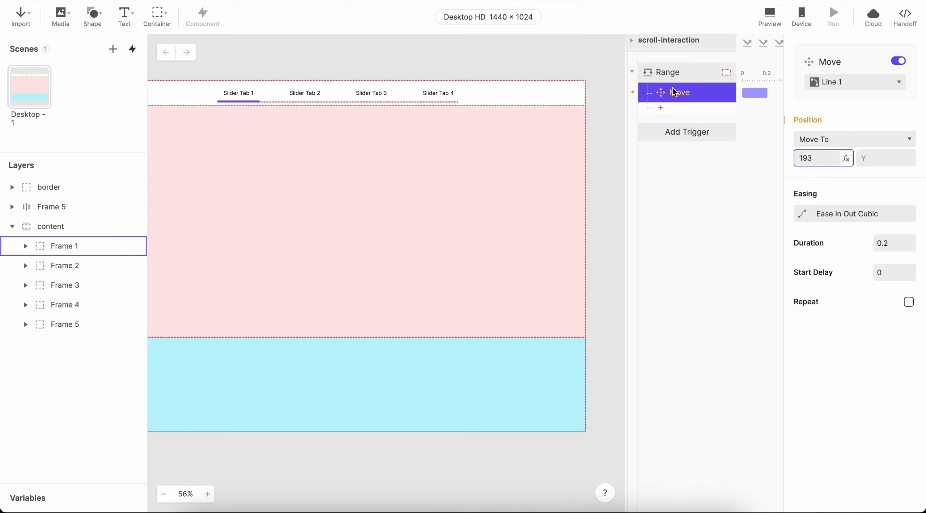
Review the Range trigger's limits against the Figma annotations, and return to ProtoPie to review the Move response settings.
click(685, 74)
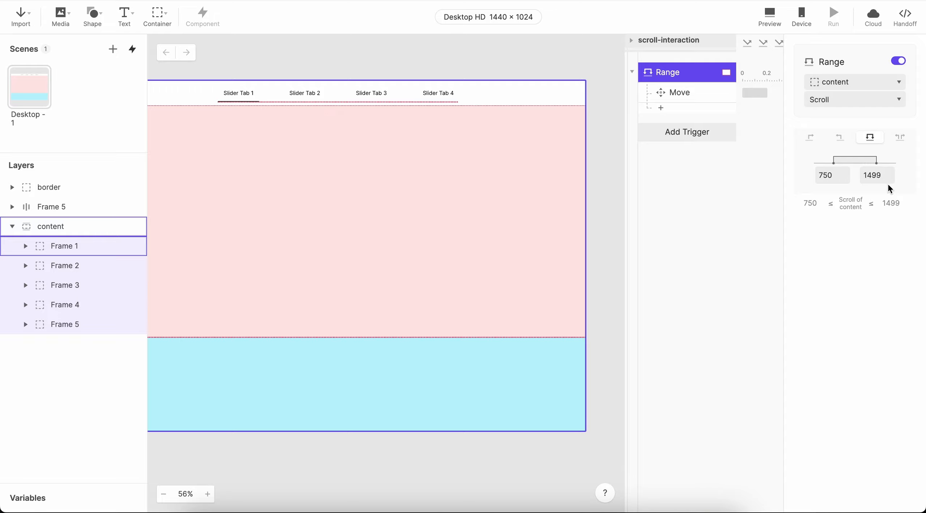
click(366, 510)
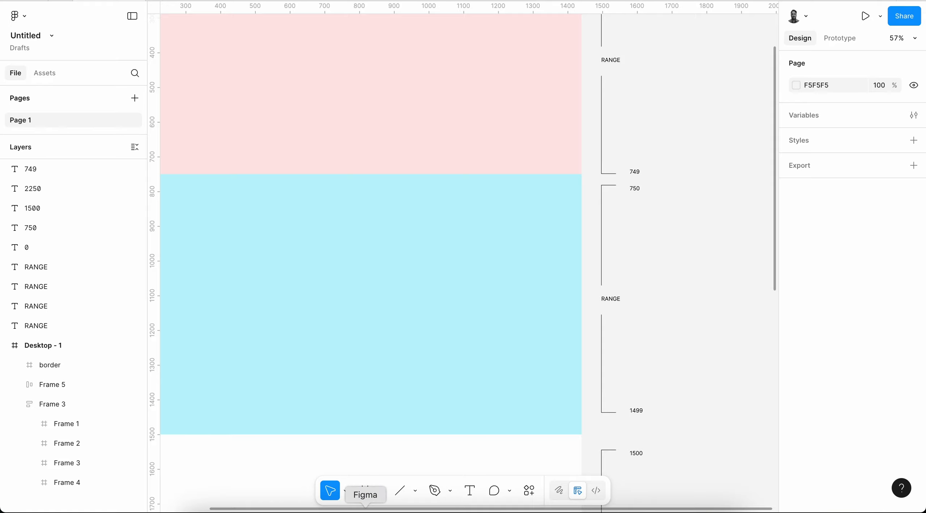
click(480, 509)
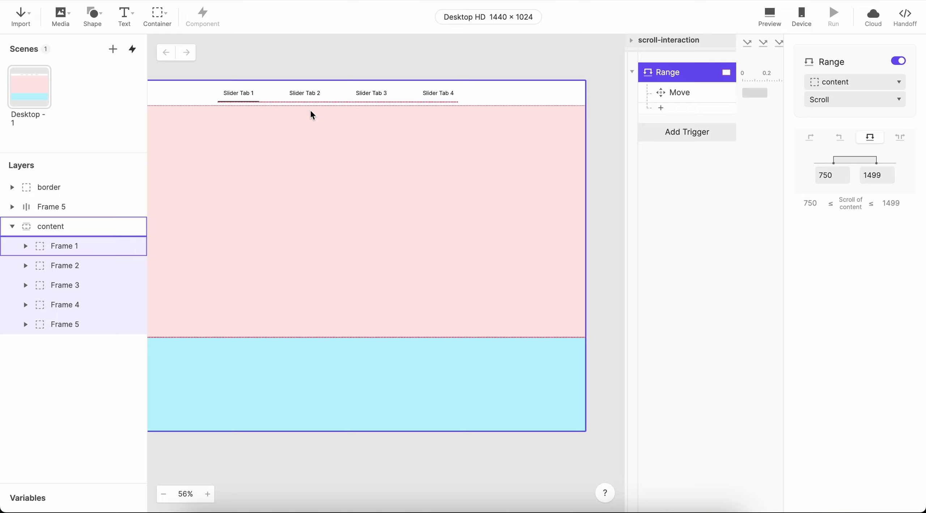
click(682, 93)
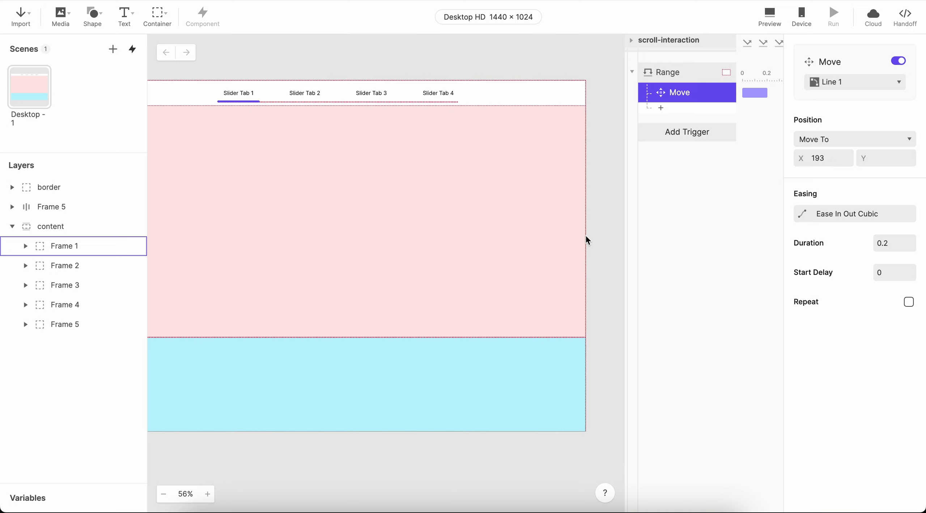
click(608, 140)
key(super+s)
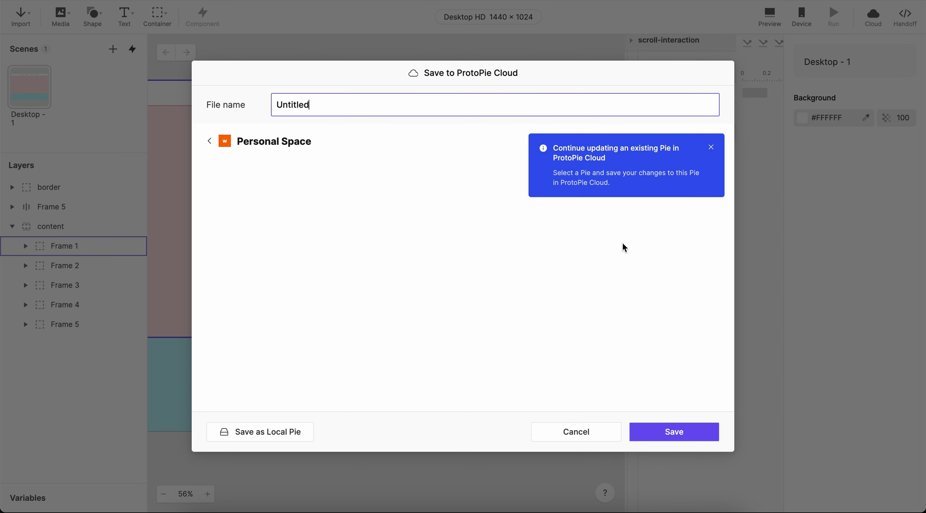
click(588, 431)
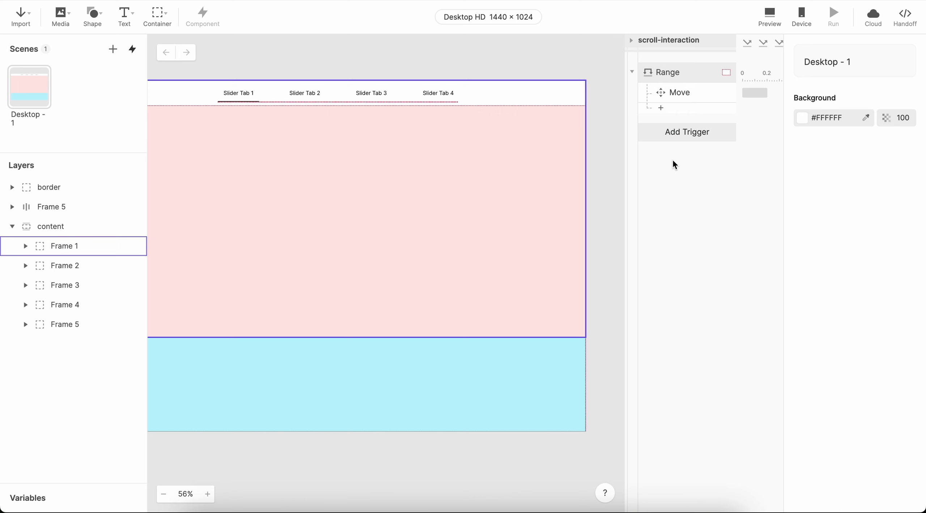
Preview the prototype and scroll the content down to the second frame to test the tab underline.
click(771, 15)
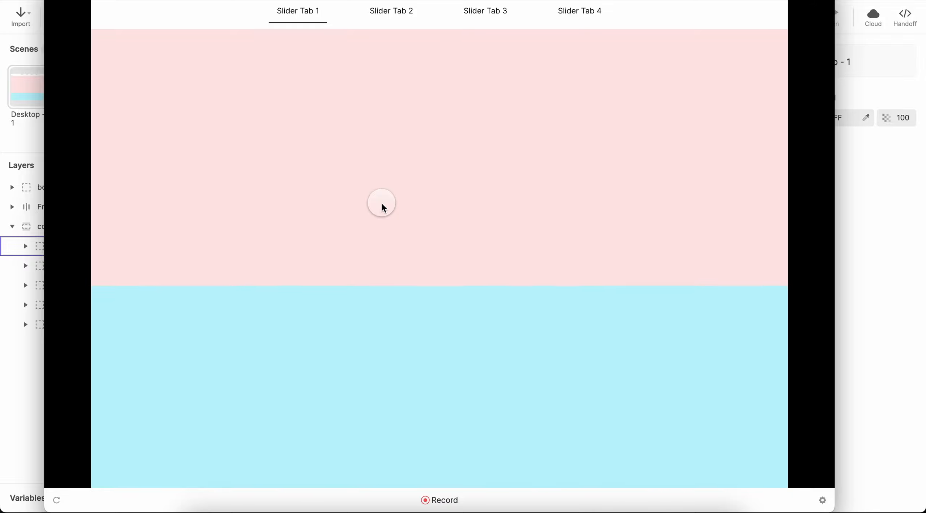
scroll(383, 208, down, 5)
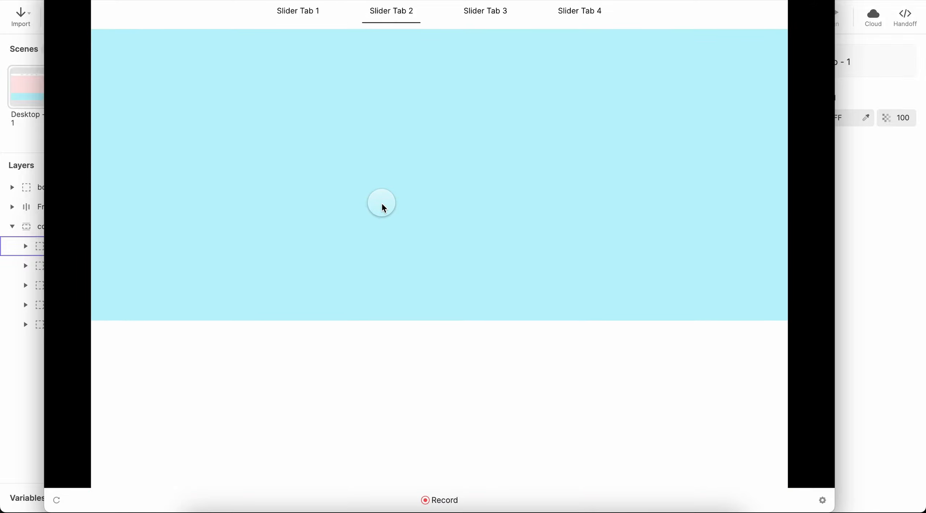
Test the preview by scrolling back to the first frame, restarting it, and switching through Slider Tabs 2, 3, 4 and 1.
scroll(381, 202, up, 3)
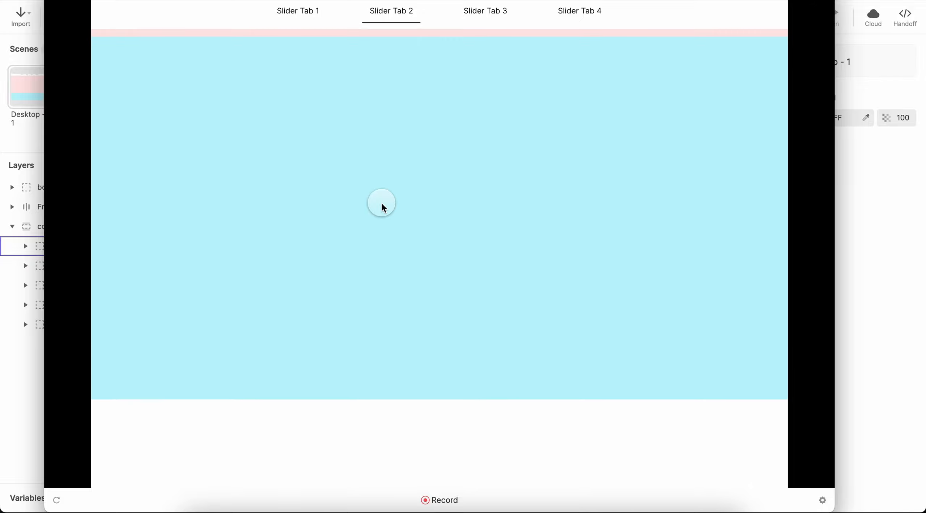
scroll(382, 203, up, 5)
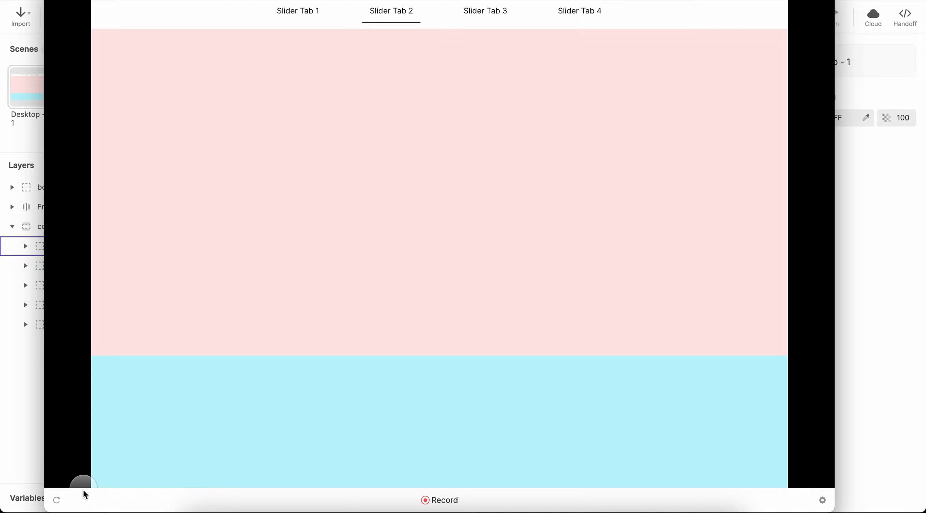
click(57, 500)
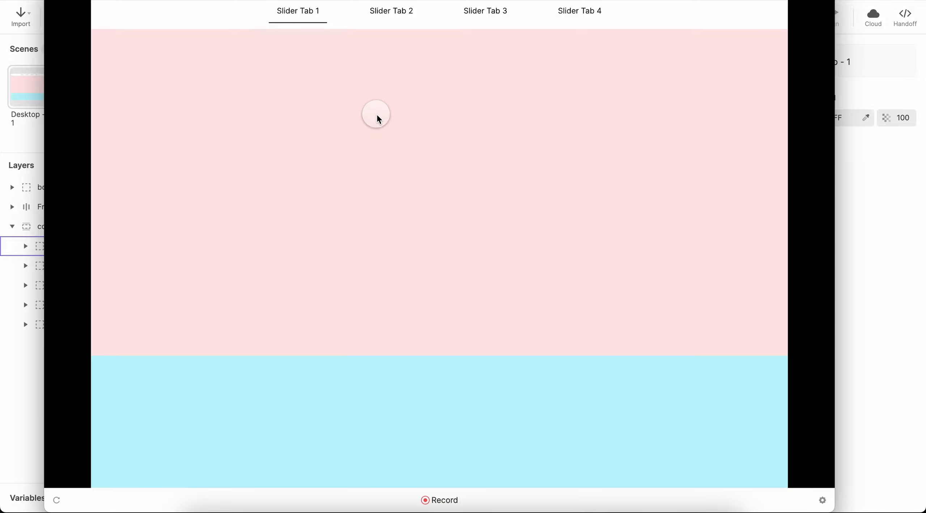
click(398, 15)
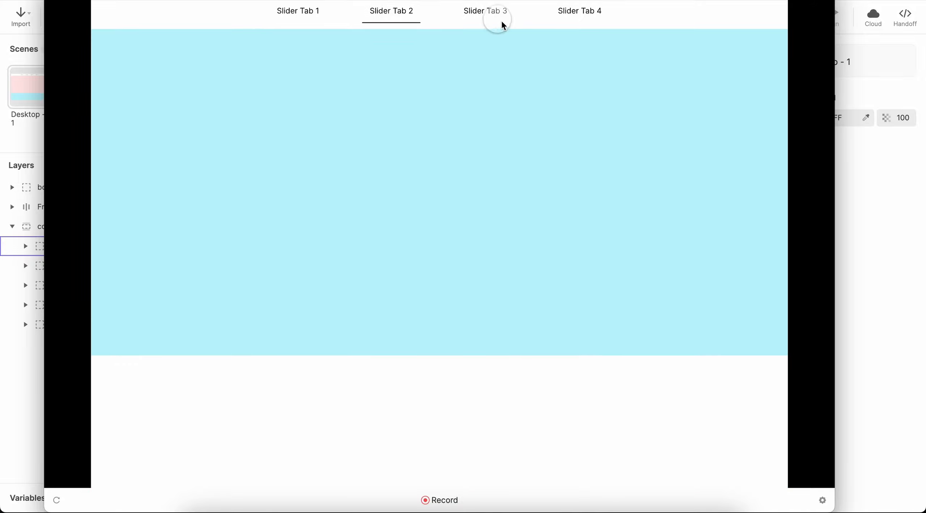
click(490, 11)
click(585, 15)
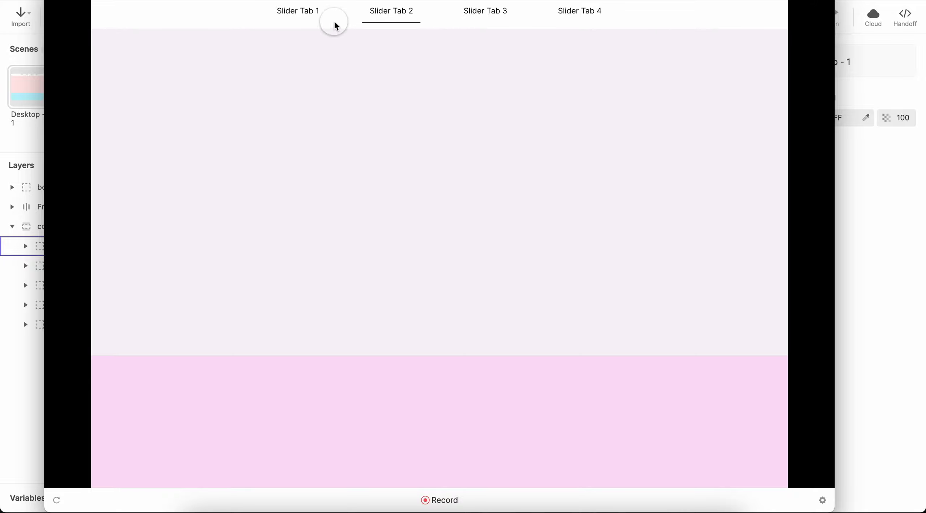
click(300, 12)
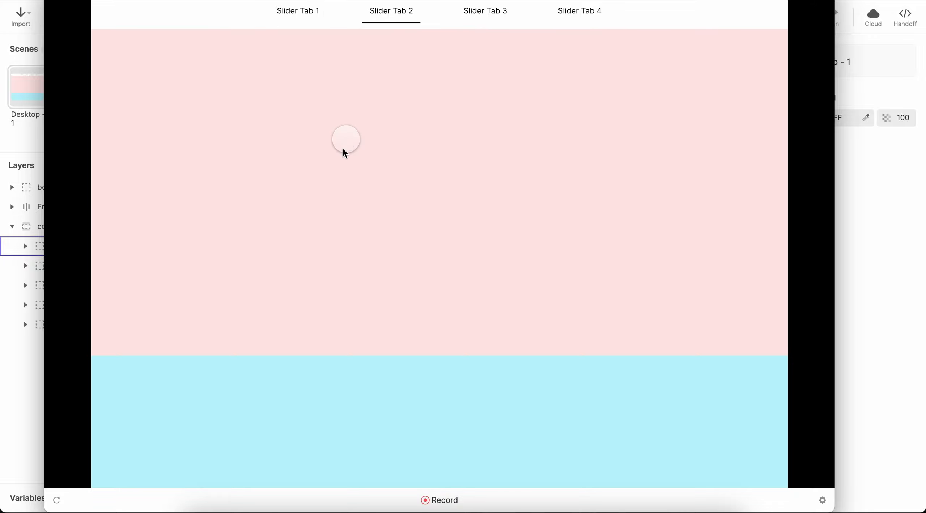
click(56, 500)
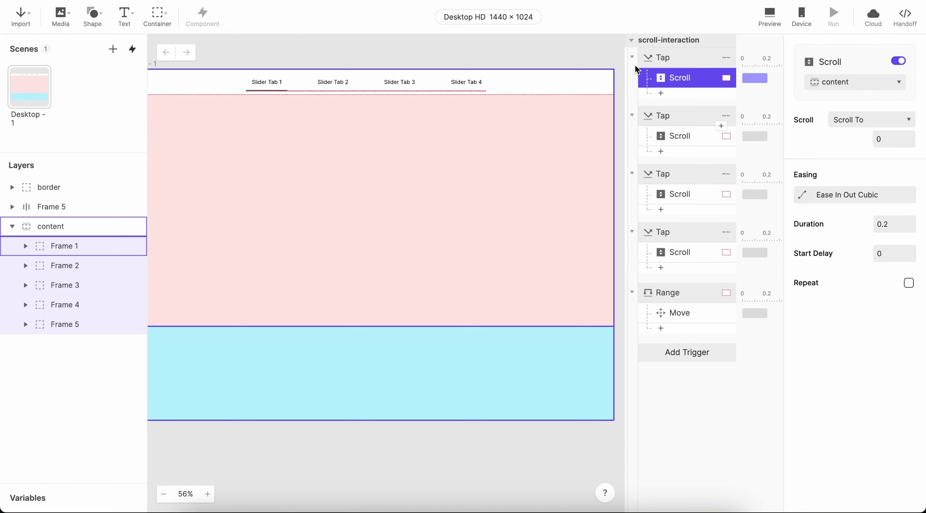
Collapse the four Tap triggers, the scroll-interaction group and the Range trigger to tidy the interaction list.
click(632, 58)
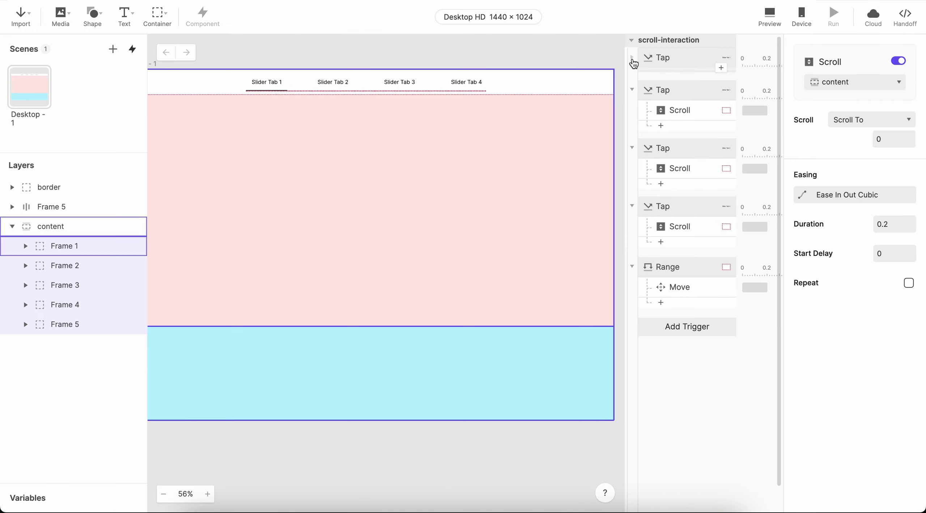
click(633, 90)
click(633, 123)
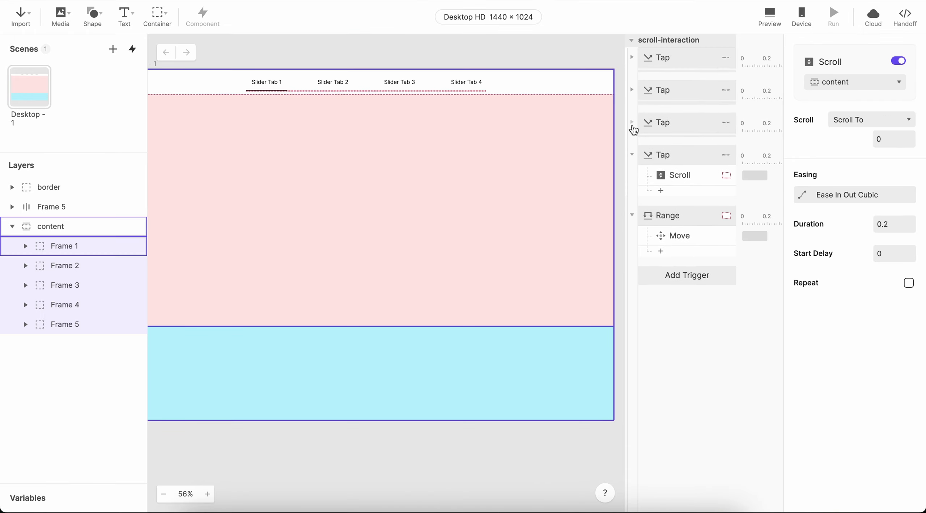
click(633, 157)
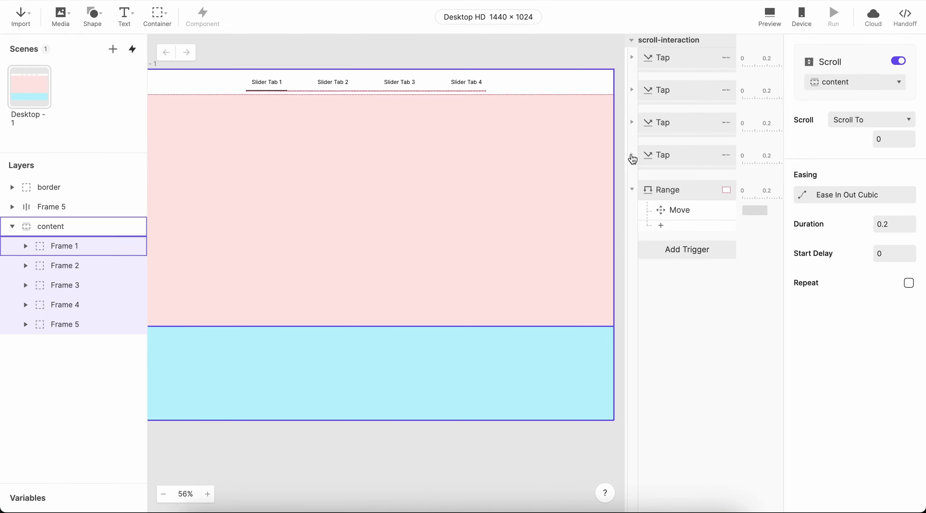
click(680, 192)
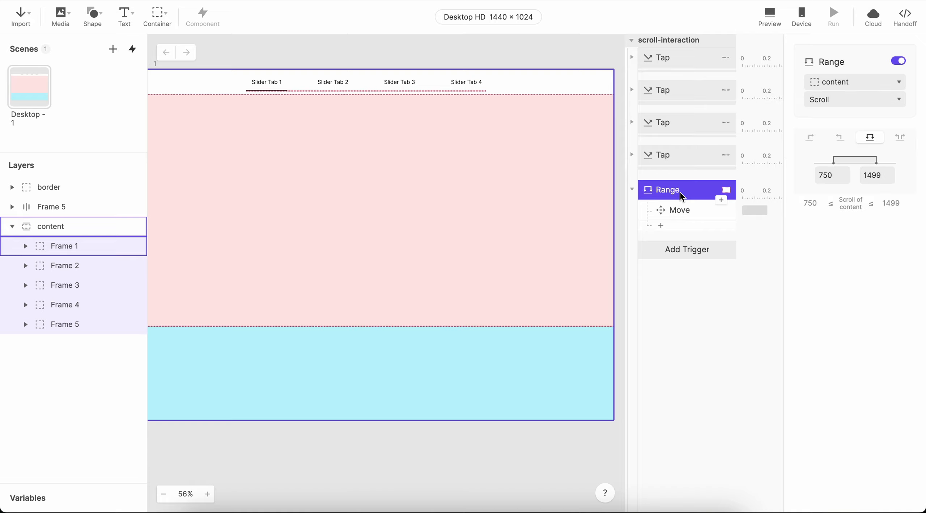
click(631, 40)
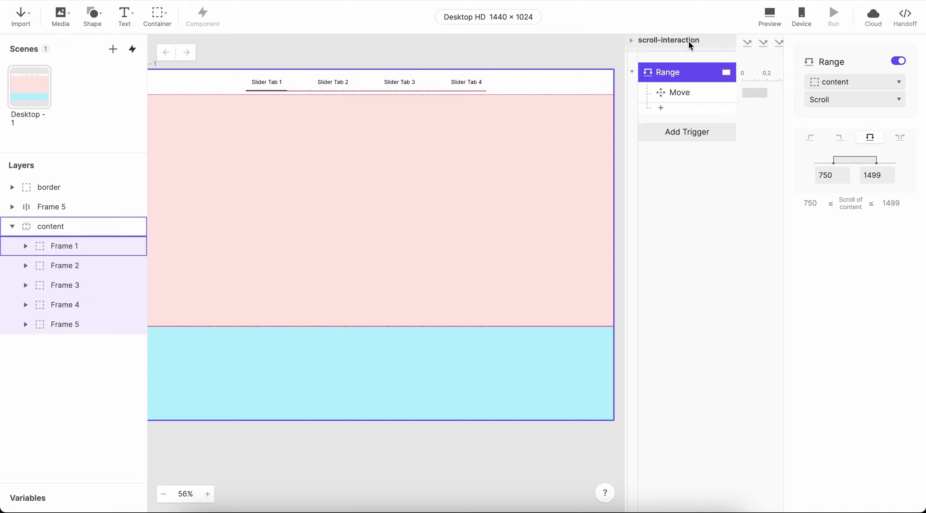
click(632, 71)
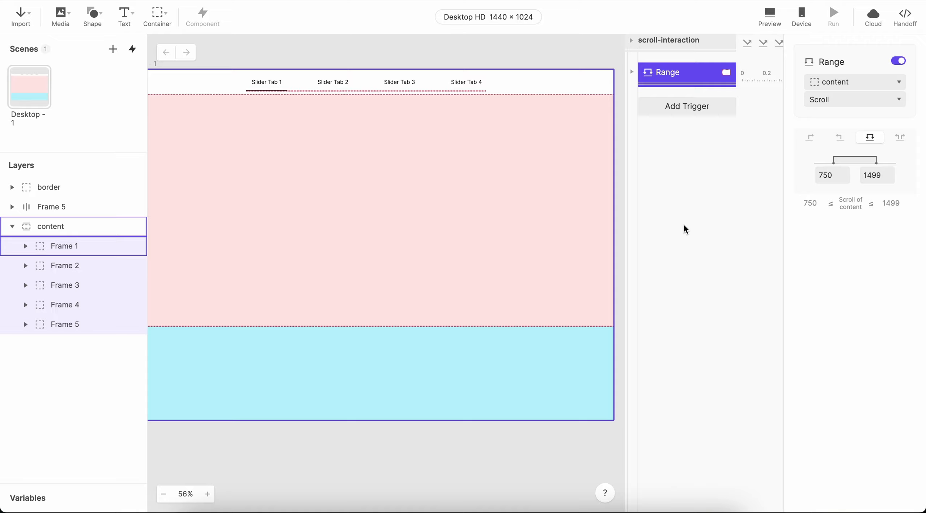
Add a second Range trigger on the content layer's Scroll that fires at or below 749 or at or above 1500.
click(708, 111)
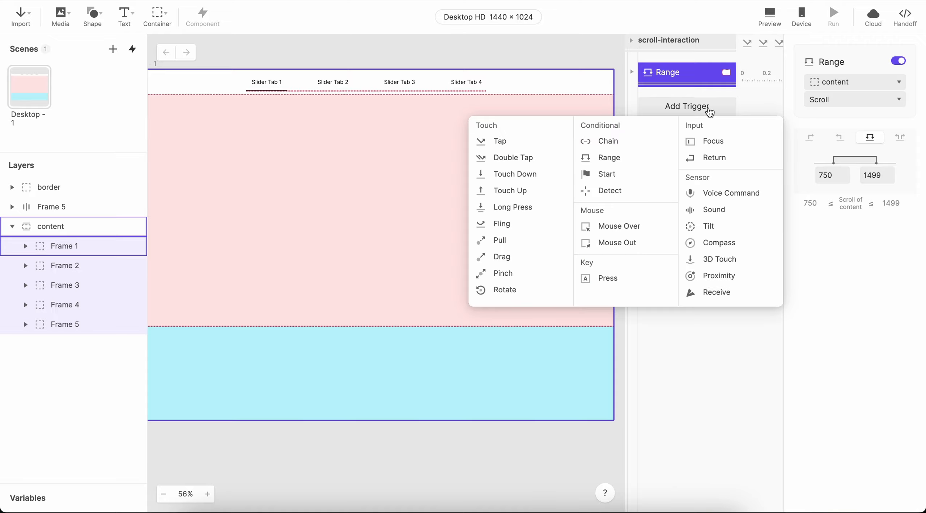
click(610, 159)
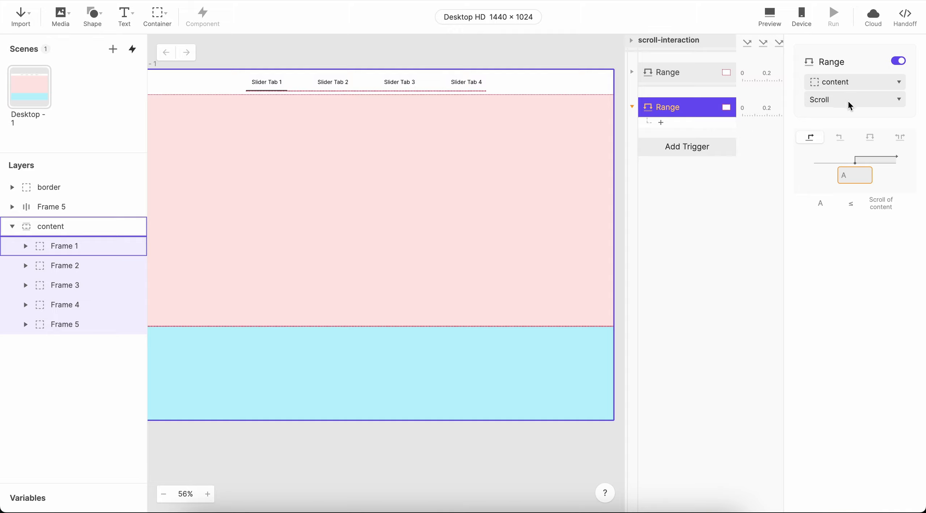
click(900, 138)
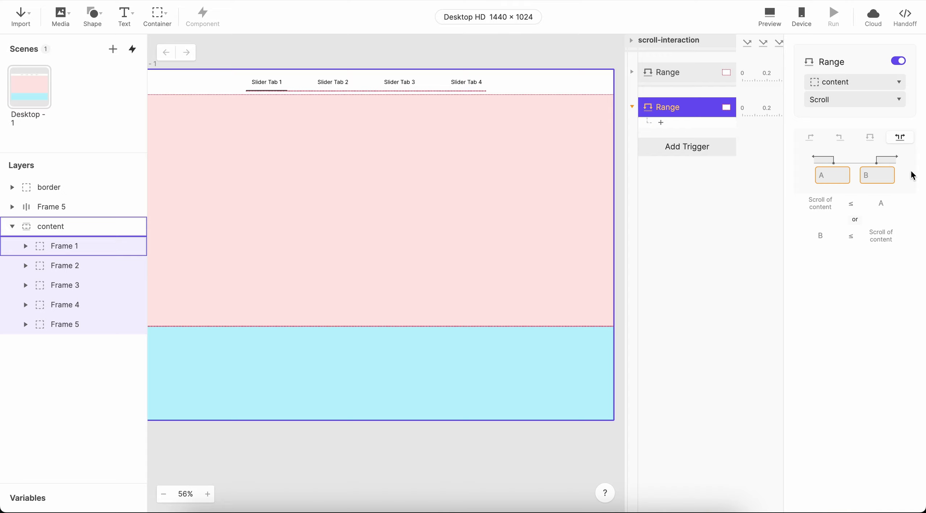
click(835, 176)
text(749)
click(877, 179)
text(1500)
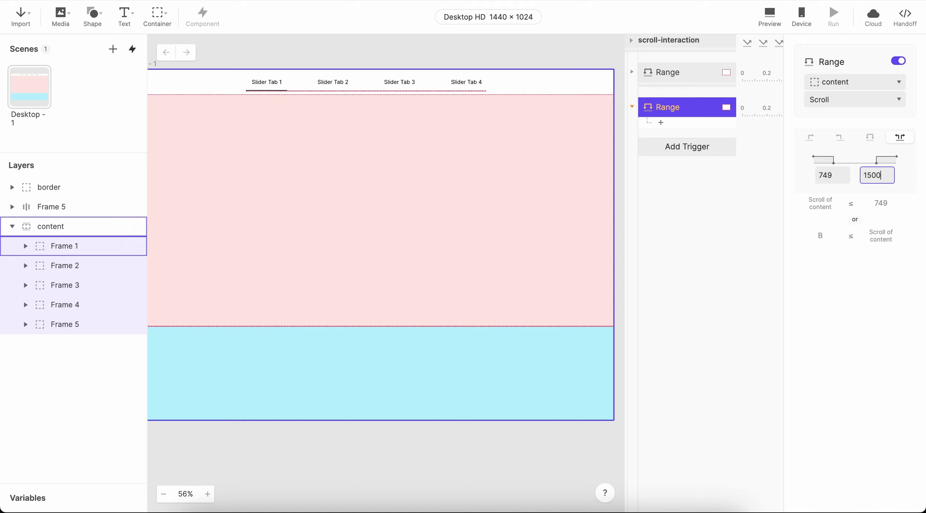
key(Return)
Compare both Range triggers' limits, and add a Move response under the second one that moves Line 1 to X 0.
click(692, 75)
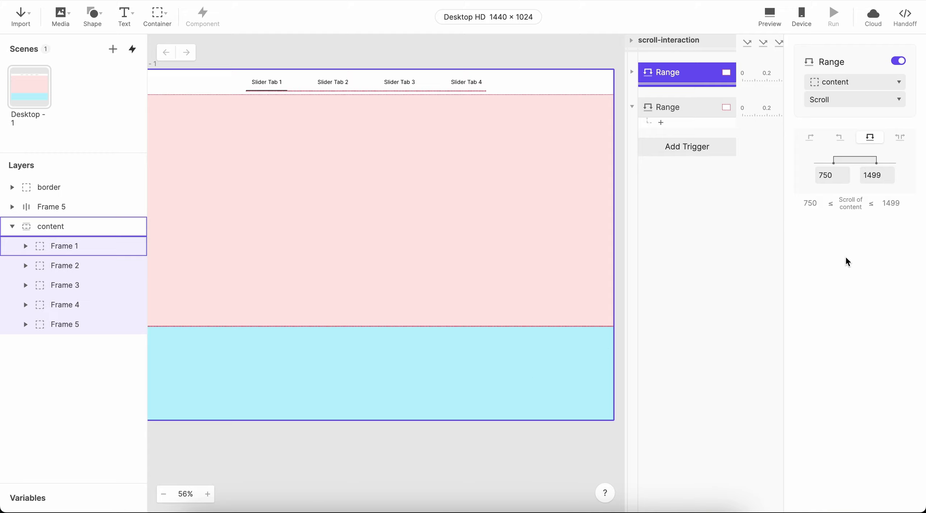
click(683, 110)
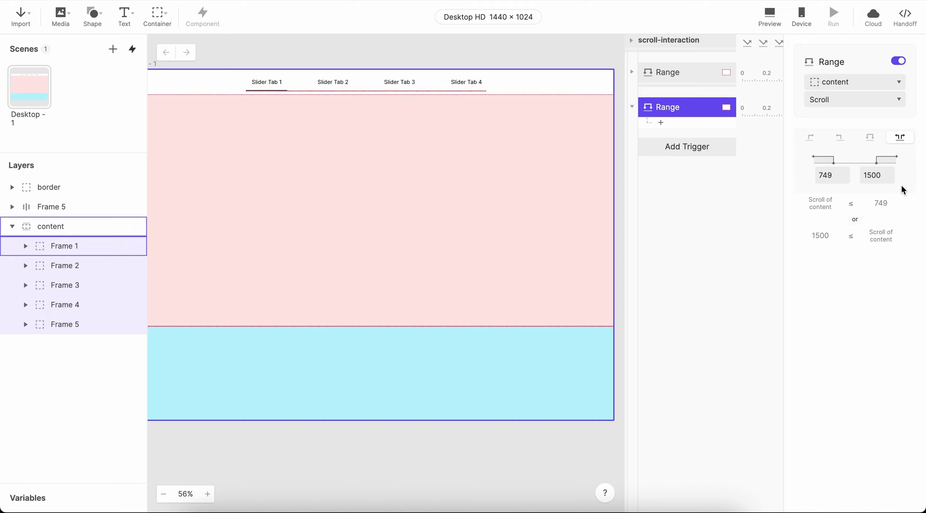
click(703, 125)
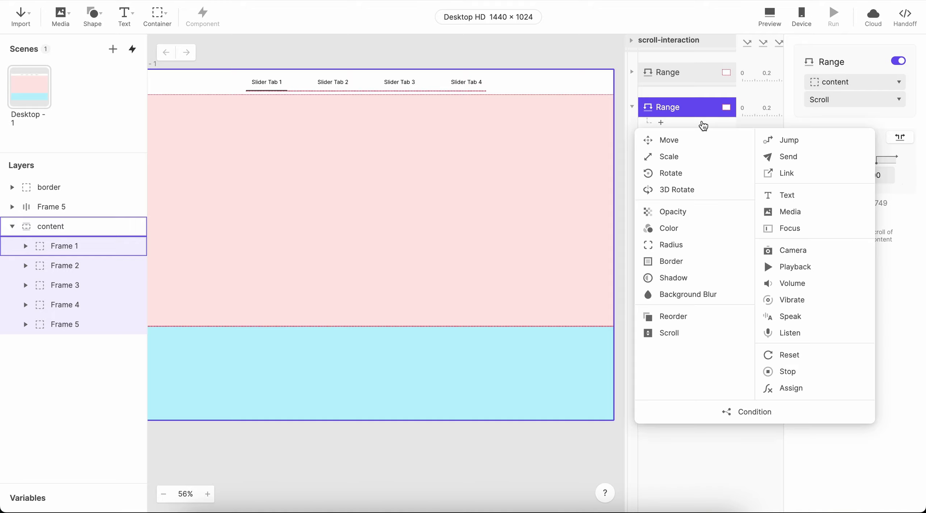
click(688, 140)
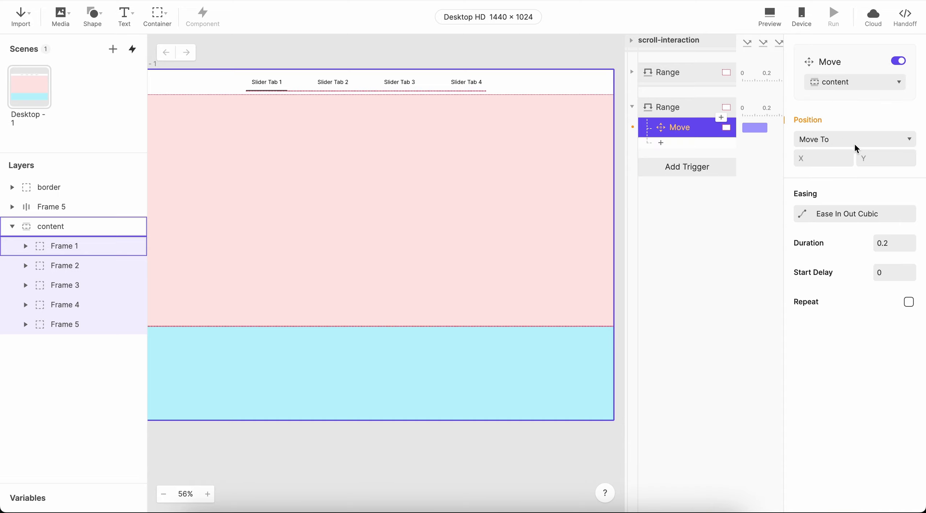
click(846, 83)
click(868, 186)
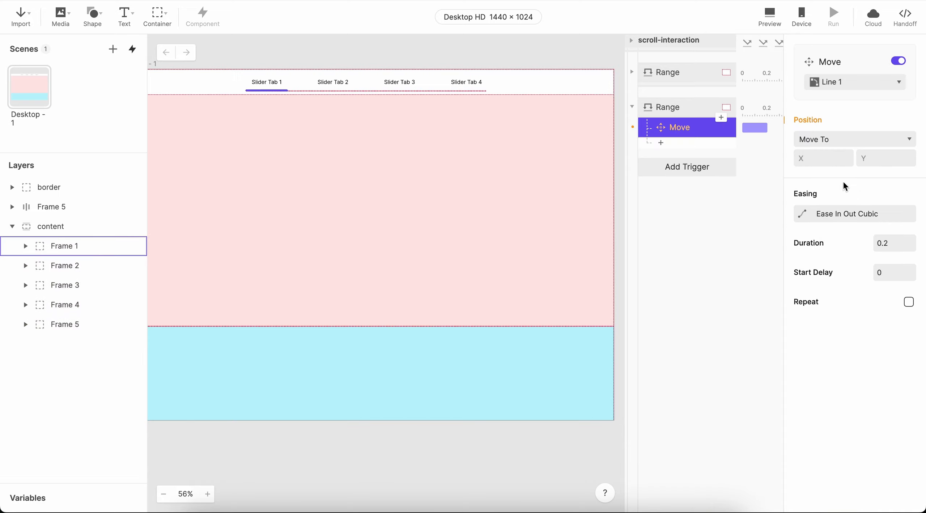
click(819, 157)
text(0)
key(Return)
Preview the prototype, scroll down to the second frame and back up to test the underline, and return to the editor.
click(770, 17)
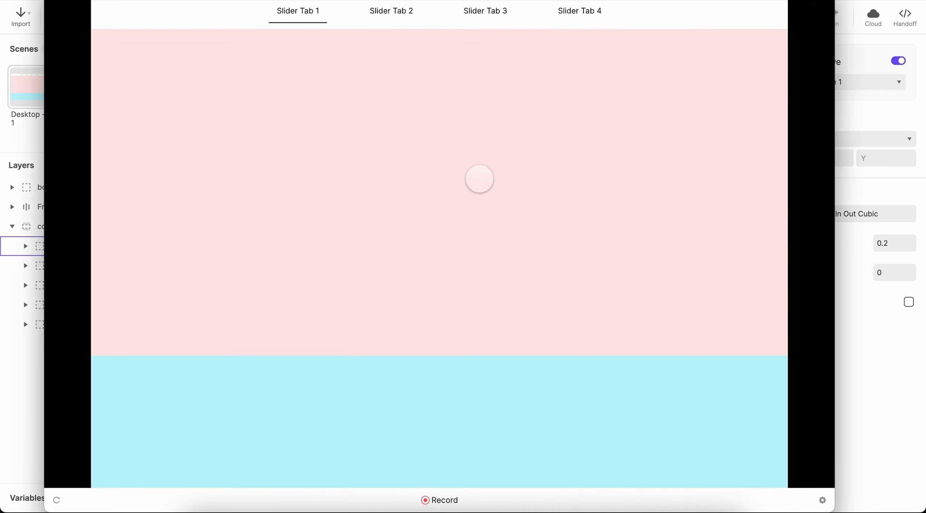
scroll(480, 179, down, 7)
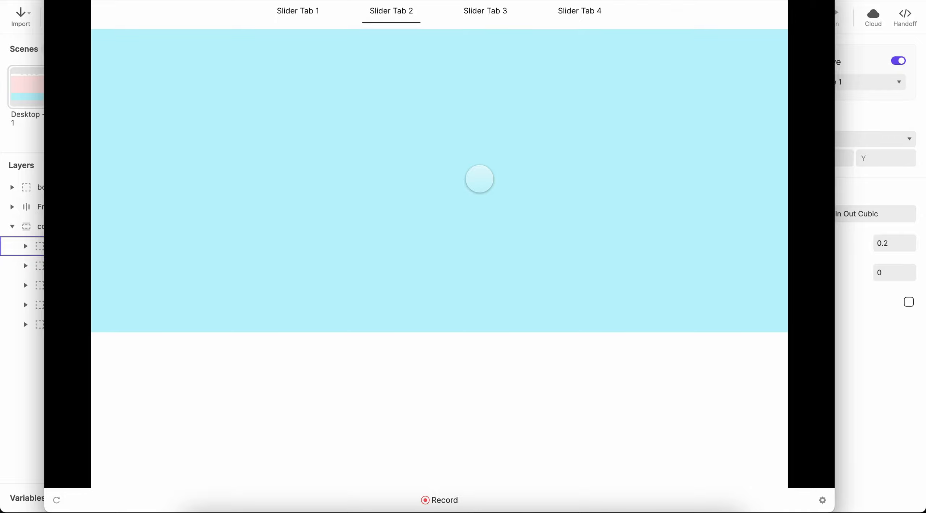
scroll(480, 178, up, 5)
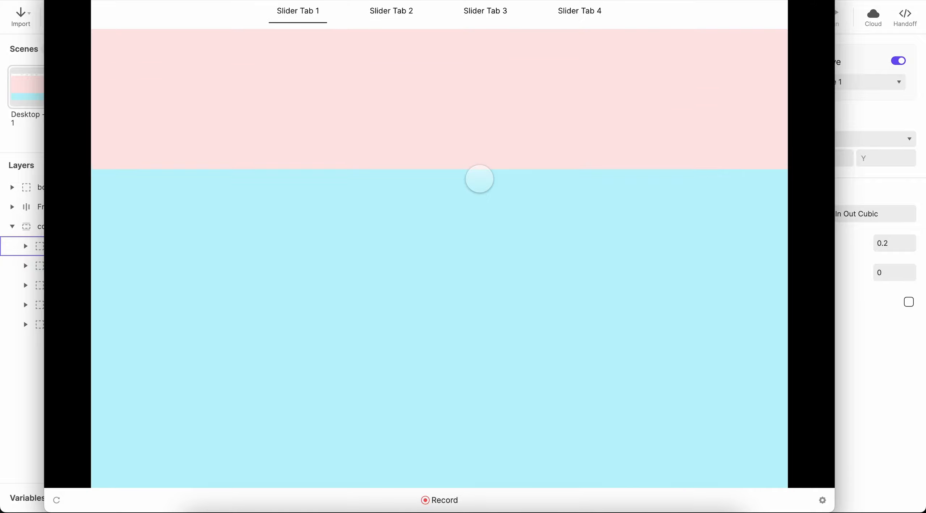
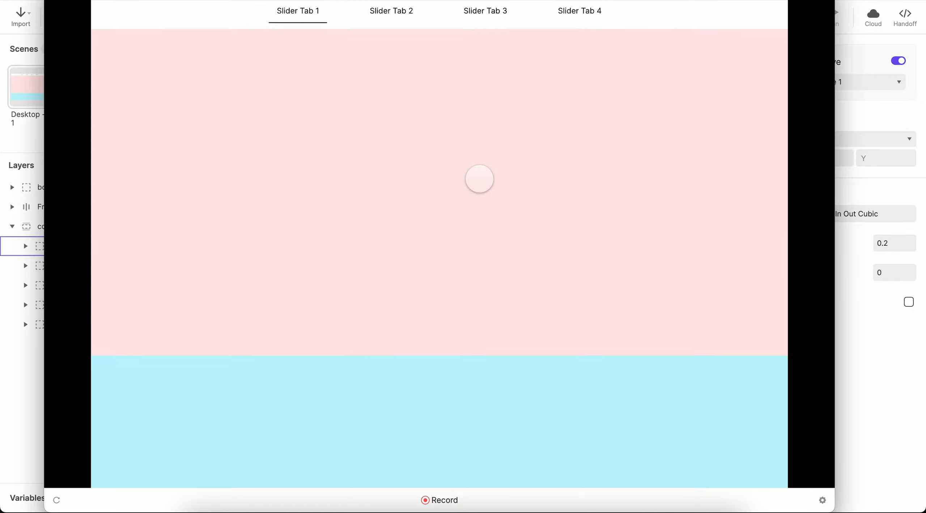
click(867, 309)
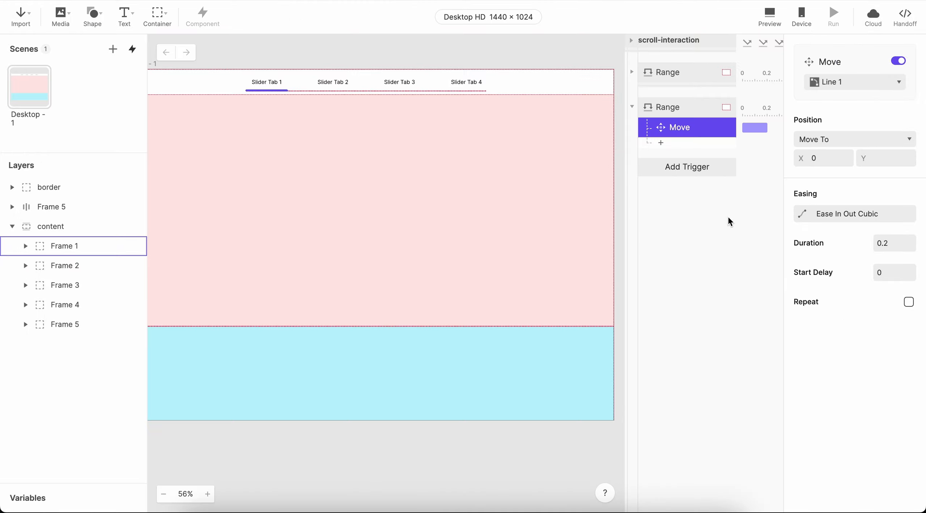
Review the limits of both Range triggers and collapse the second one.
click(684, 78)
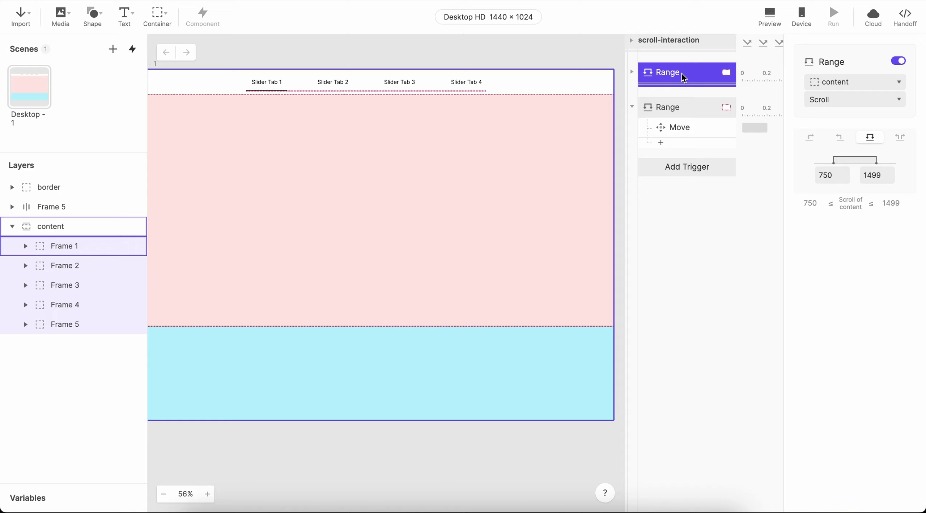
click(632, 107)
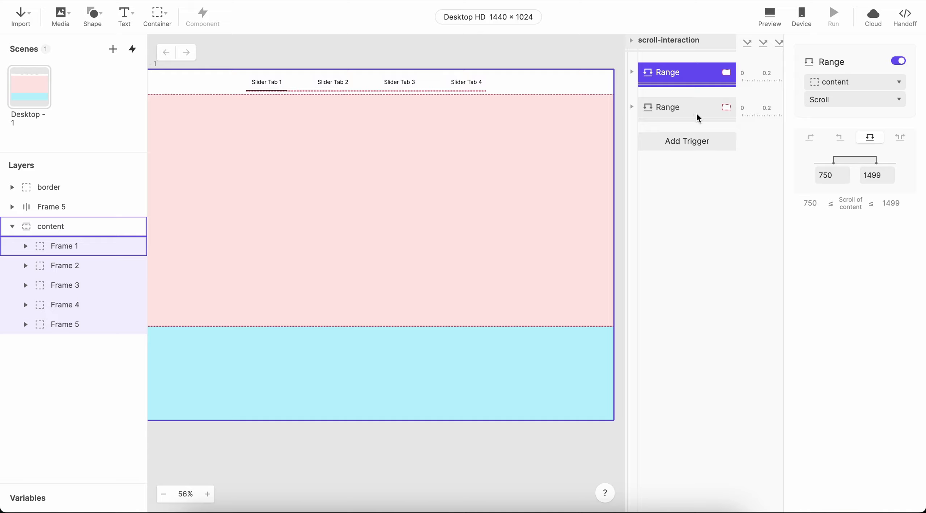
click(670, 107)
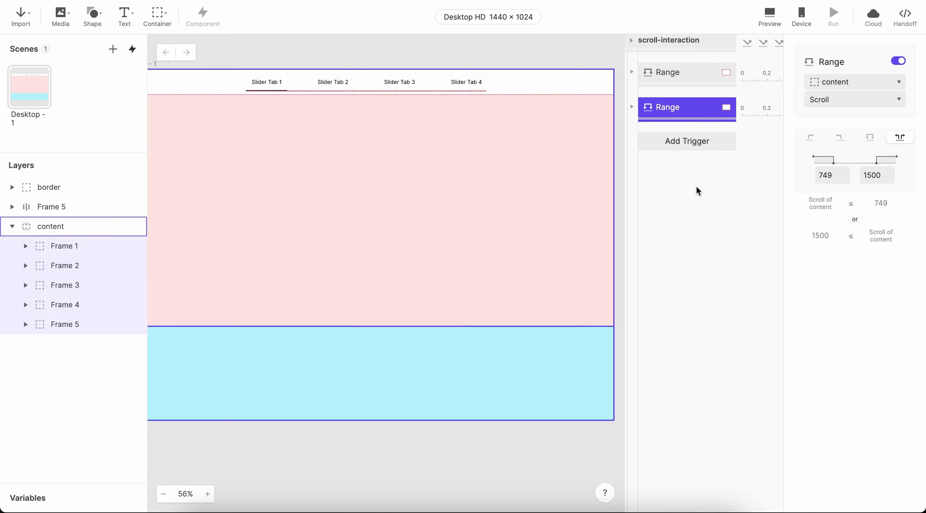
Add a third Range trigger on the content layer's Scroll, and review the limits of the two existing Range triggers.
click(696, 145)
click(615, 193)
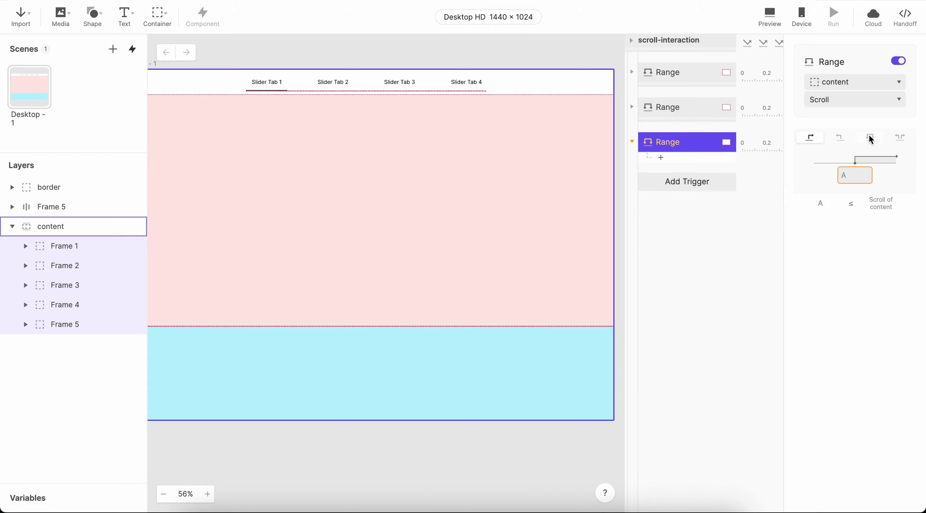
click(695, 115)
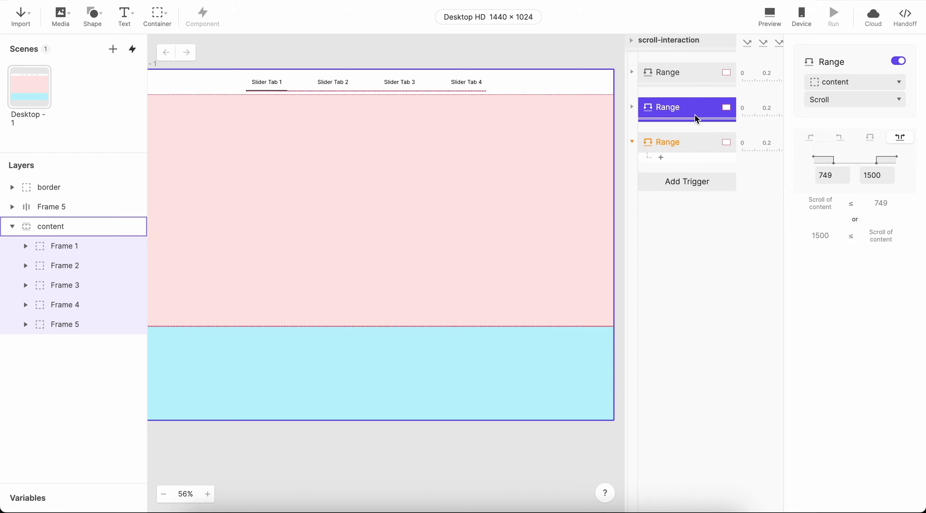
click(698, 79)
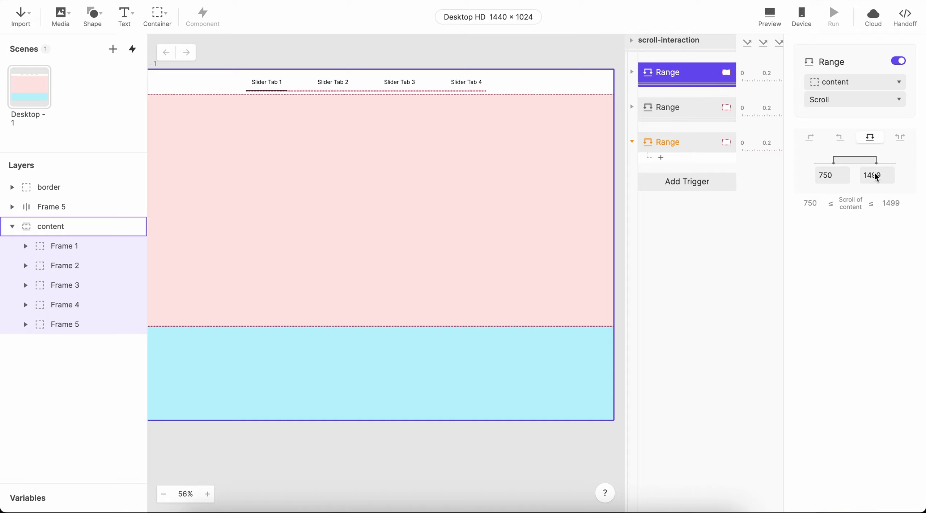
click(688, 146)
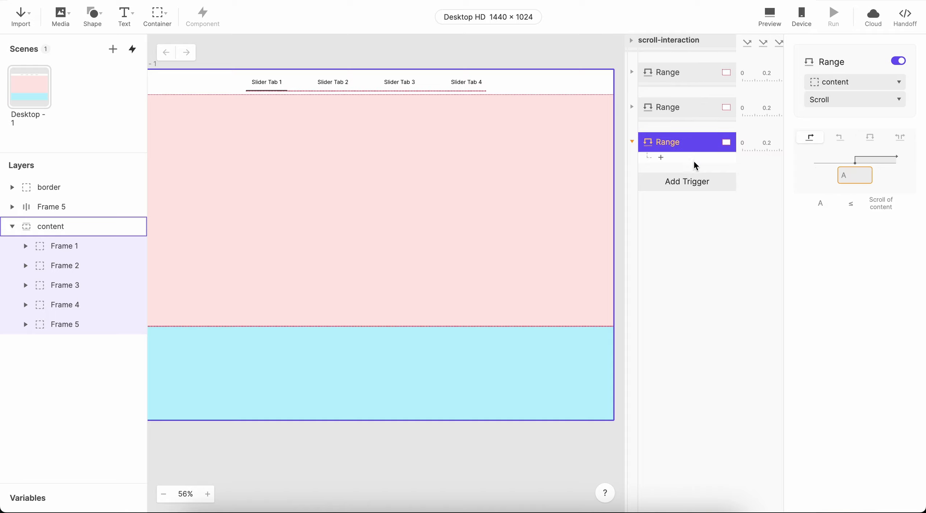
Make the third Range trigger fire between 1500 and 2249, looking up the upper limit in the Figma design.
click(870, 138)
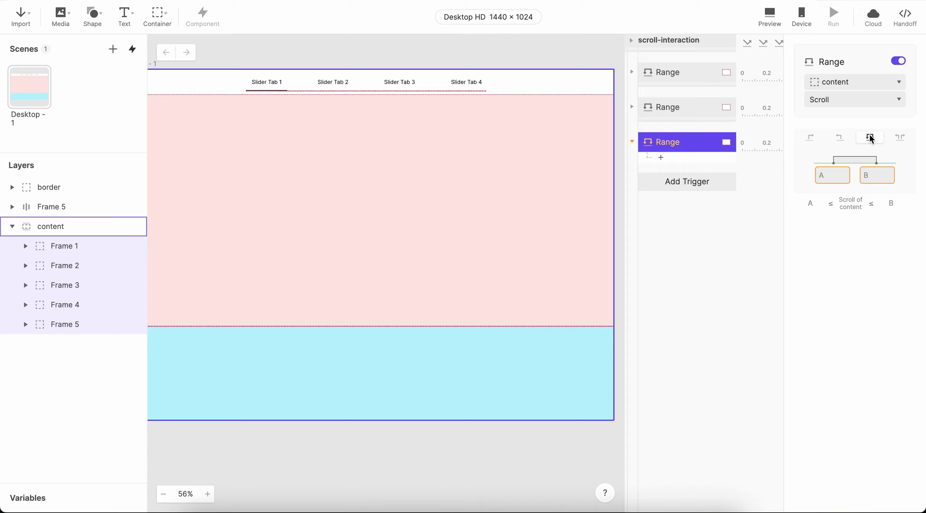
click(833, 177)
text(1500)
click(872, 177)
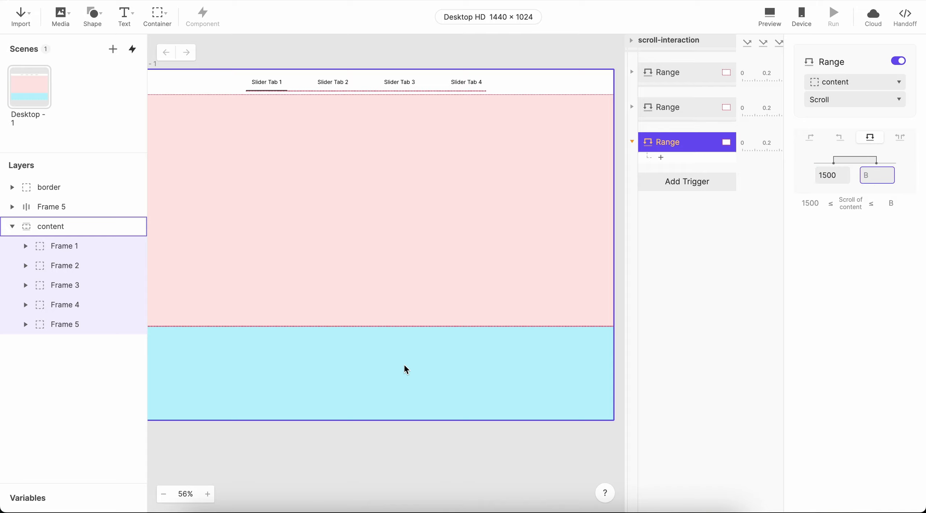
click(366, 493)
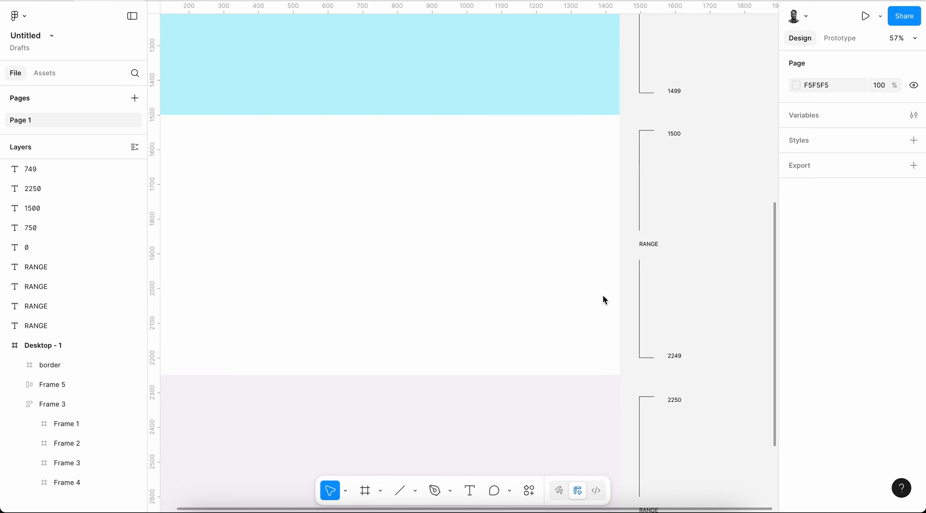
scroll(604, 300, down, 3)
scroll(596, 275, up, 3)
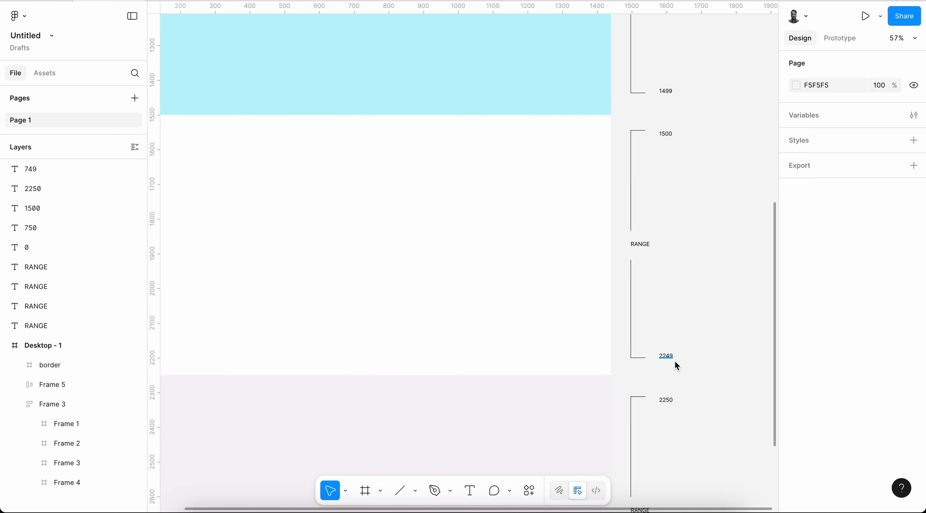
key(super+Tab)
click(873, 177)
text(22)
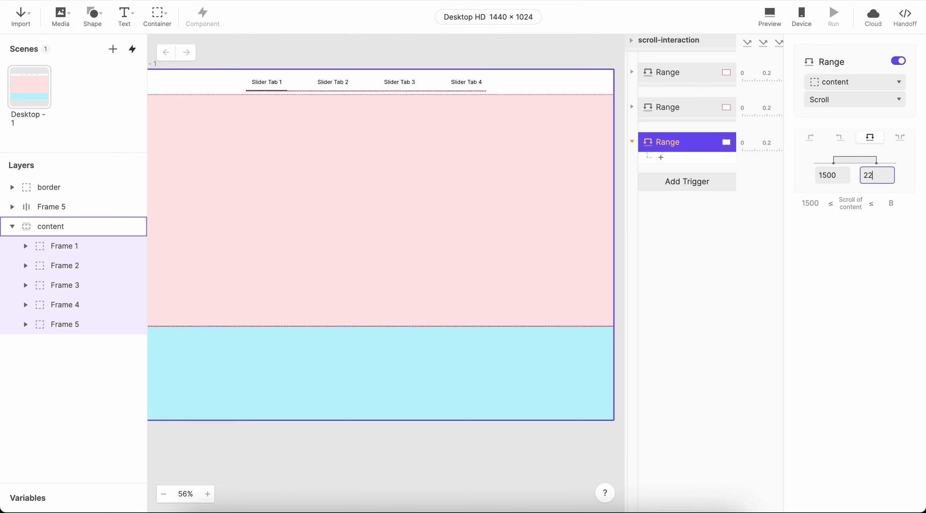
text(49)
key(Return)
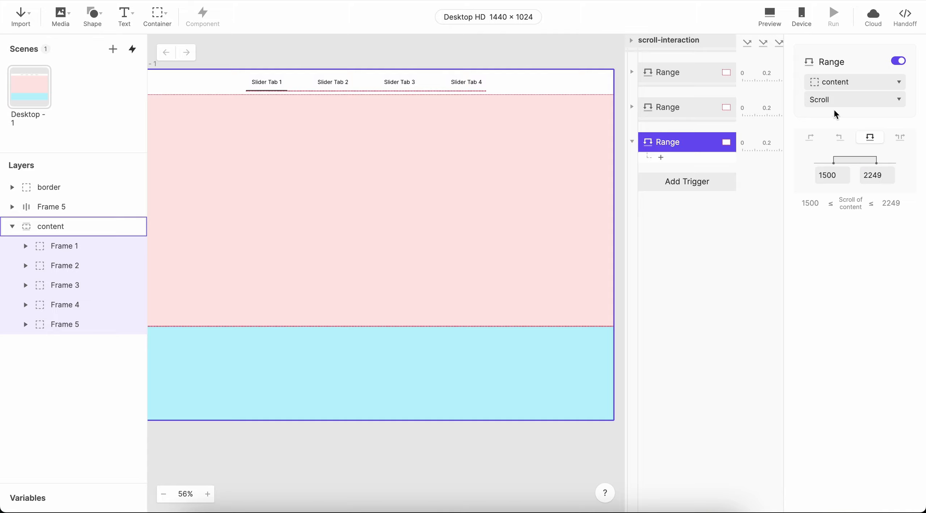
Add a Move response under the third Range trigger that moves Line 1 to X 386.
click(686, 159)
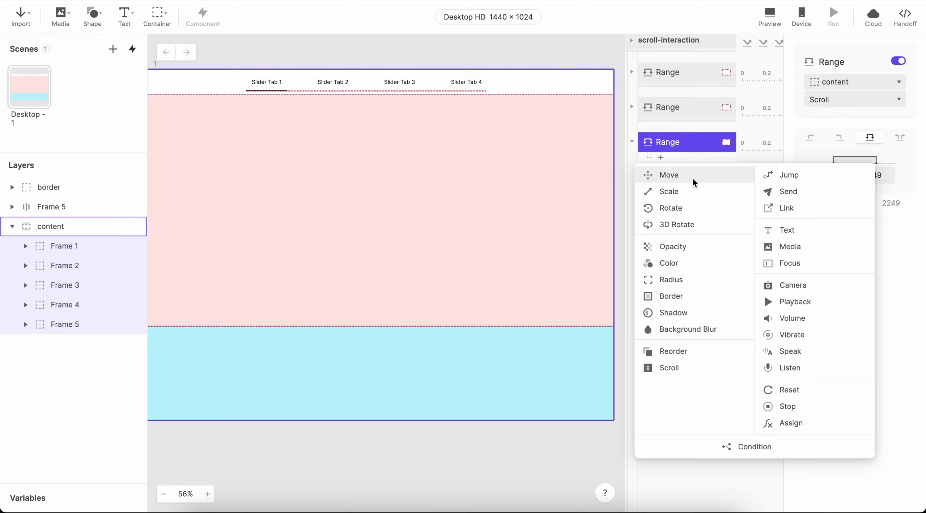
click(691, 176)
click(852, 83)
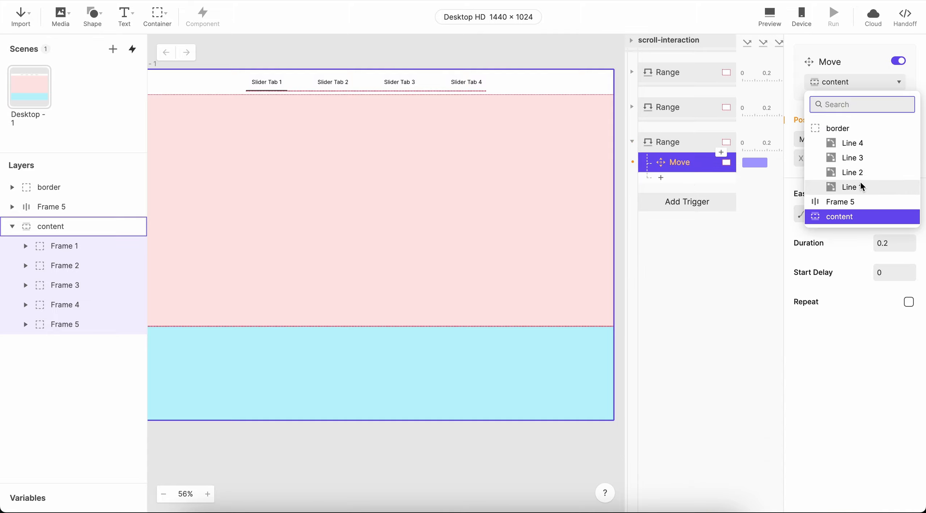
click(859, 184)
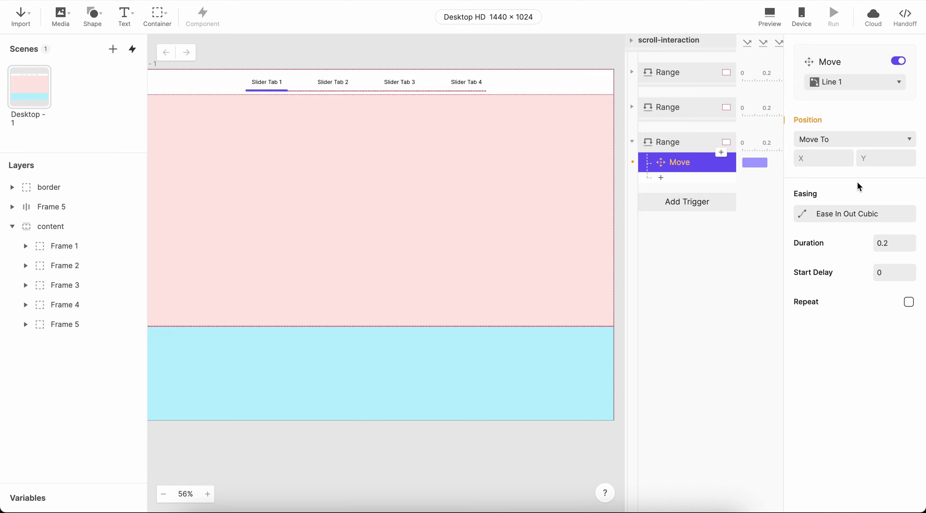
click(819, 162)
text(386)
key(Return)
Check Line 3's X position in the border layer against the third trigger's Move response, and collapse that trigger.
click(15, 188)
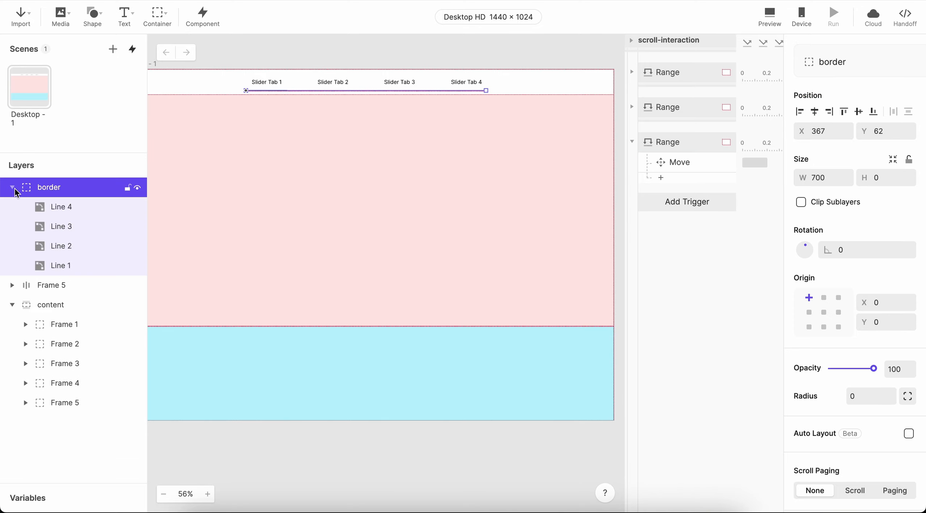
click(61, 224)
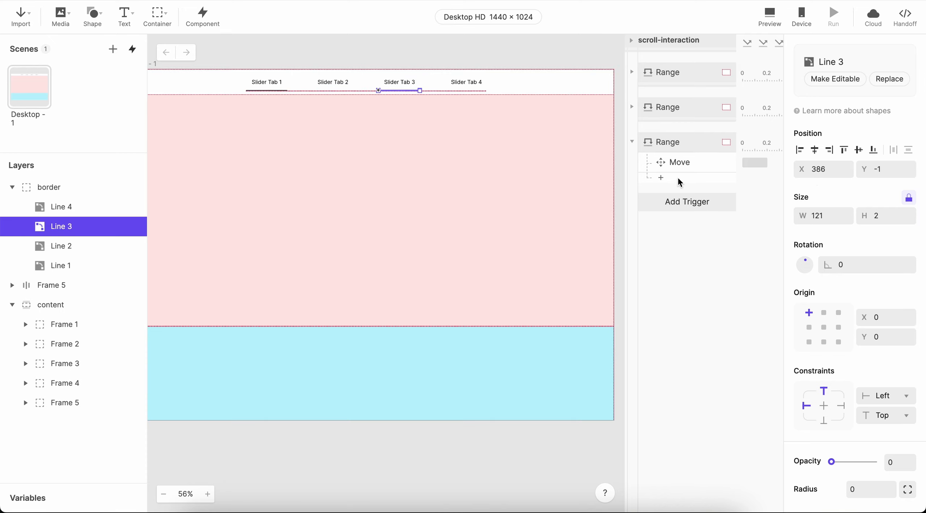
click(687, 163)
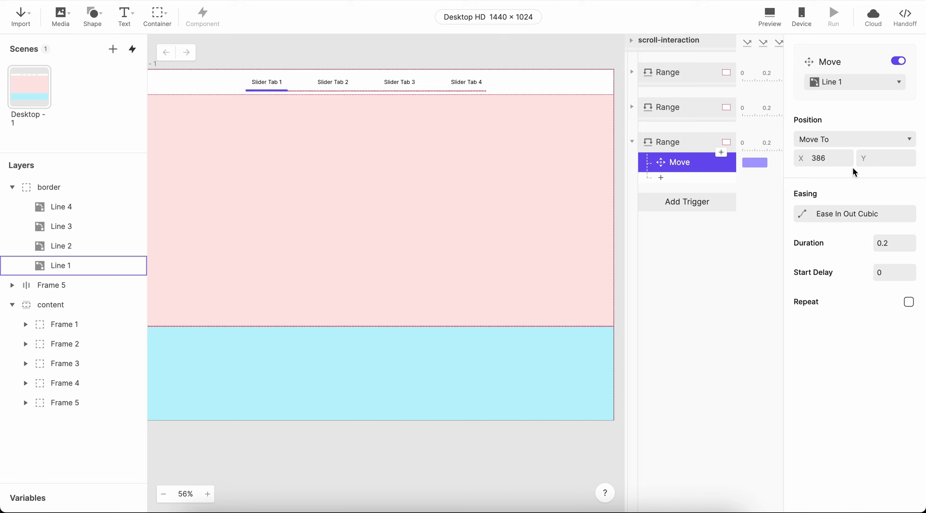
click(633, 143)
click(685, 149)
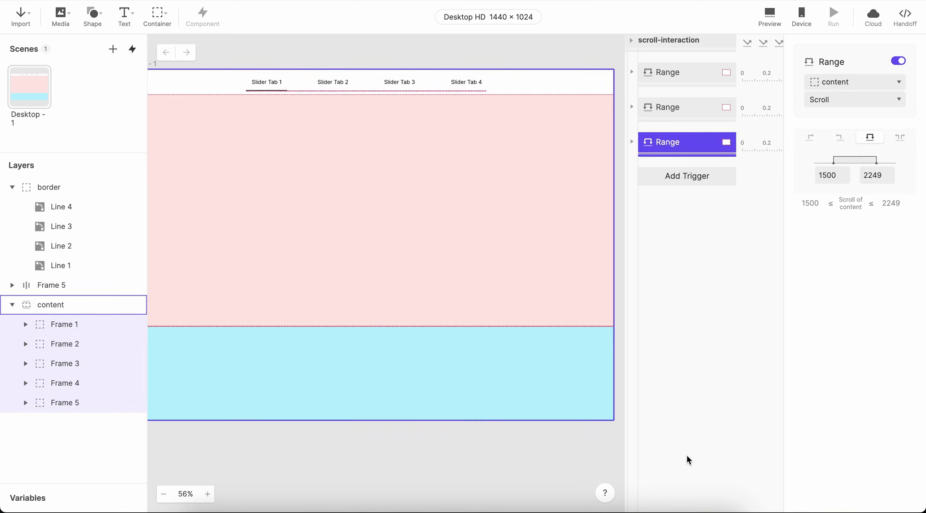
Add a fourth Range trigger in between mode on the content layer's Scroll, with the lower limit 2250 from the Figma design.
click(709, 176)
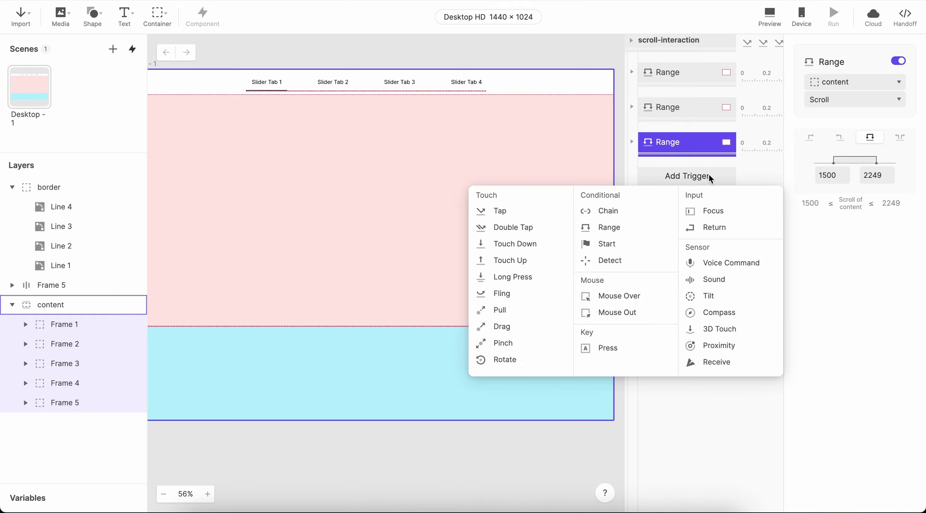
click(610, 228)
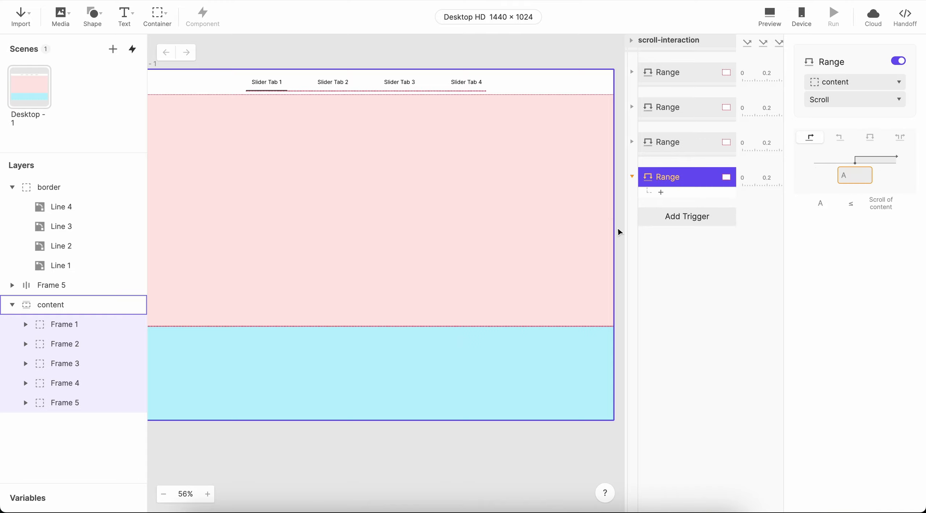
click(870, 138)
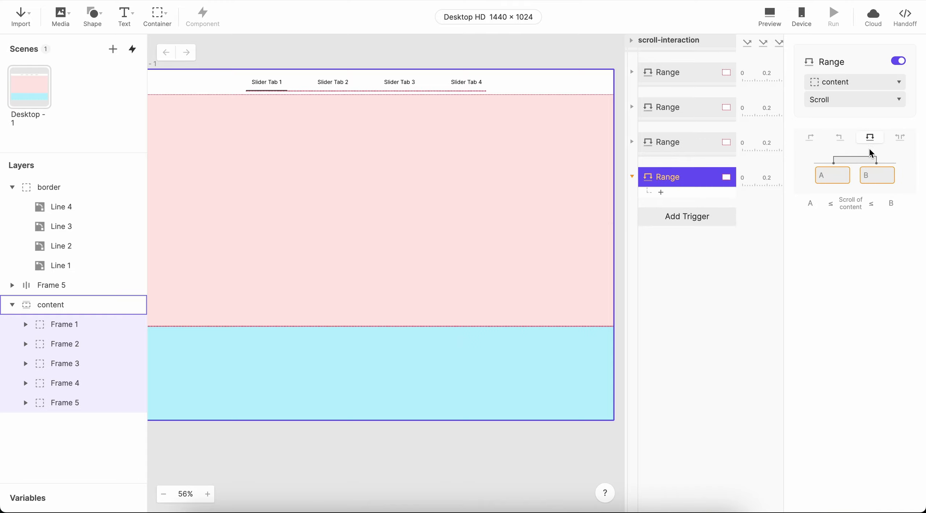
click(362, 510)
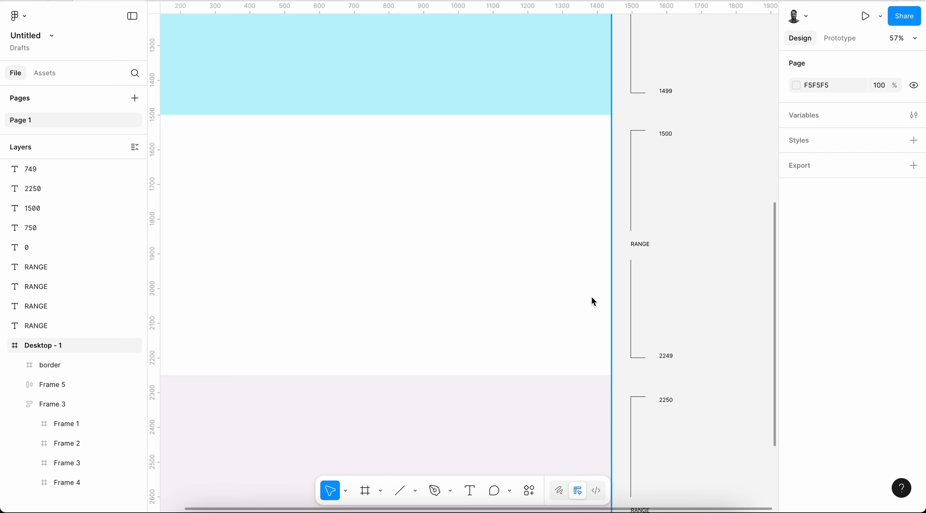
scroll(705, 241, down, 5)
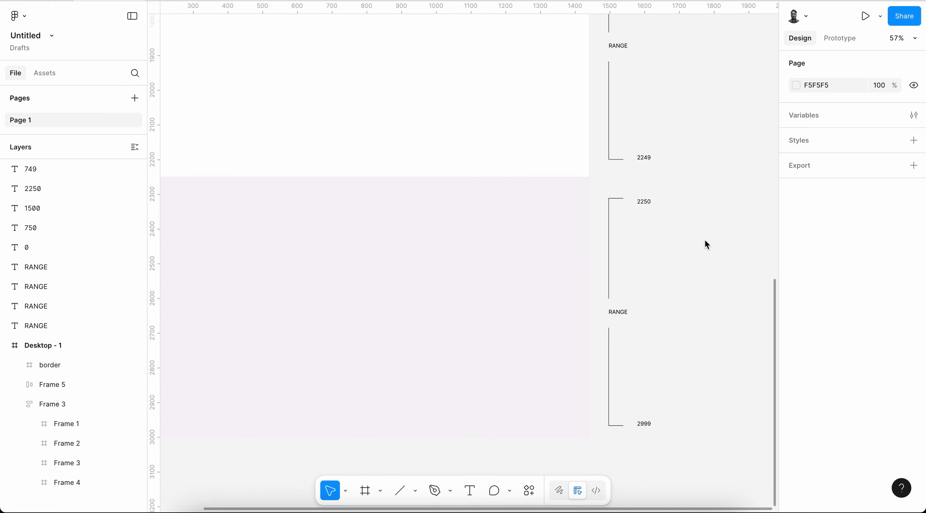
key(super+Tab)
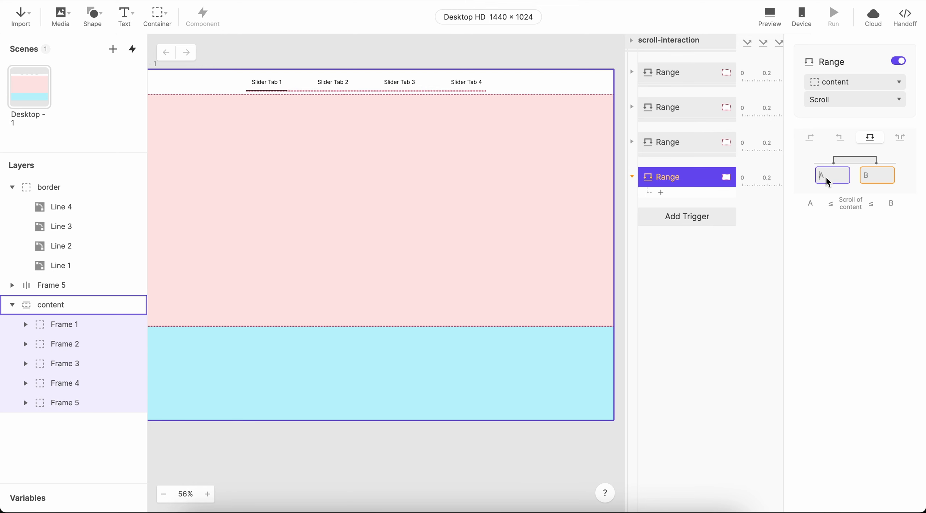
text(2250)
key(Tab)
Look up the last frame's end value in the Figma design, and set the fourth Range trigger's upper limit to 2999.
key(super+Tab)
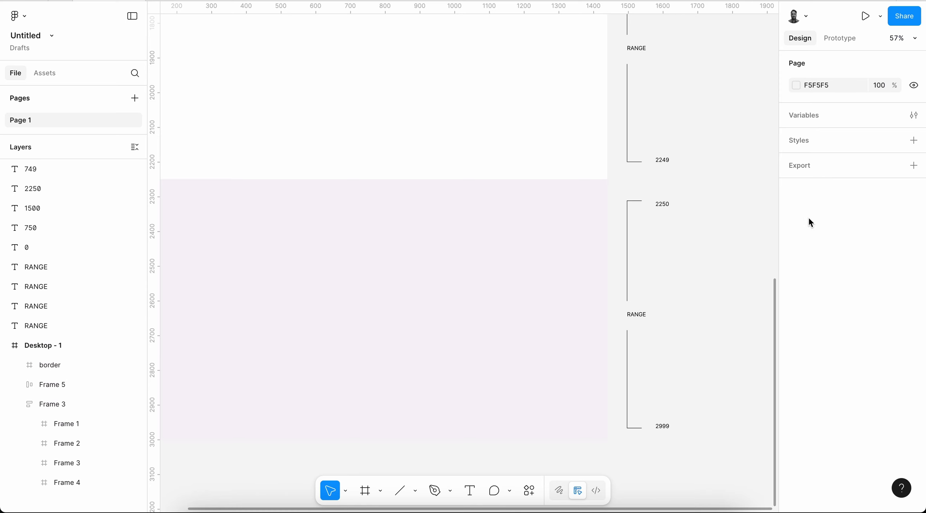
key(super+Tab)
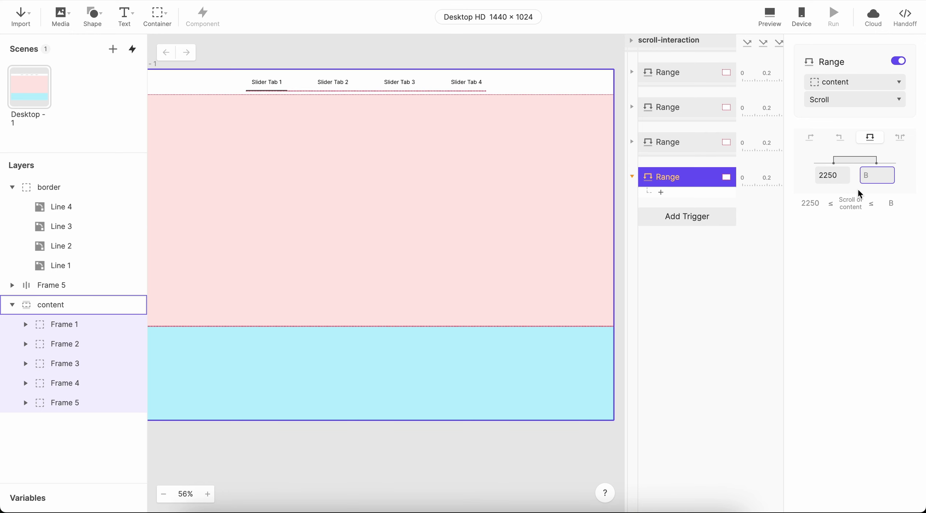
text(299)
key(Return)
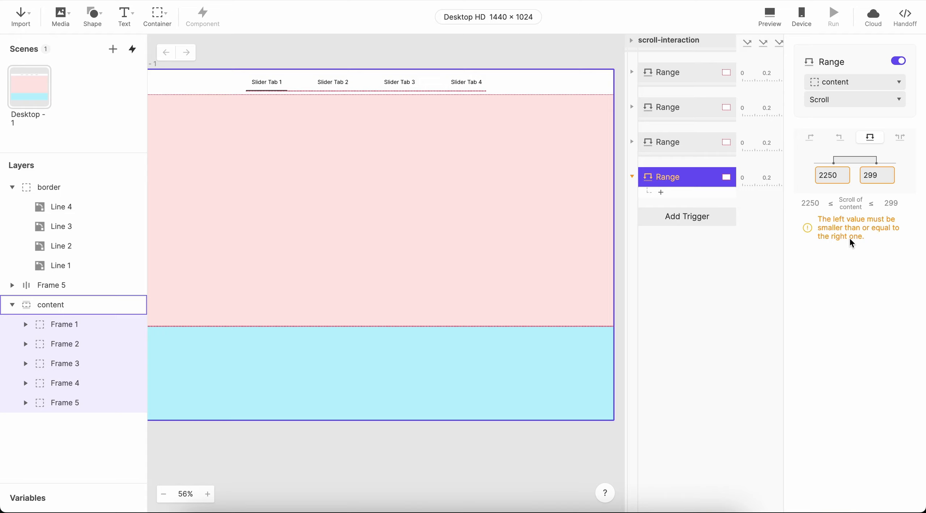
click(878, 177)
text(9)
key(Return)
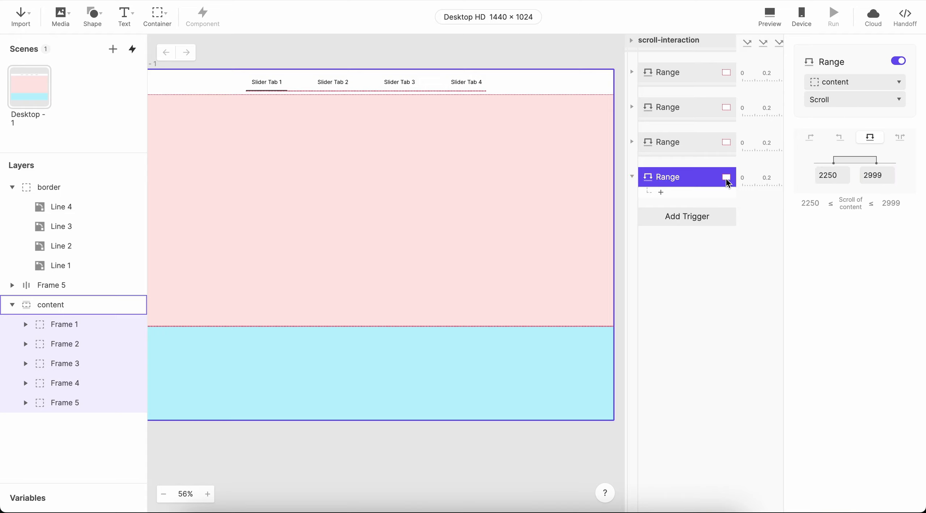
Add a Move response under the fourth Range trigger that moves Line 1 to X 593.
click(669, 196)
click(694, 209)
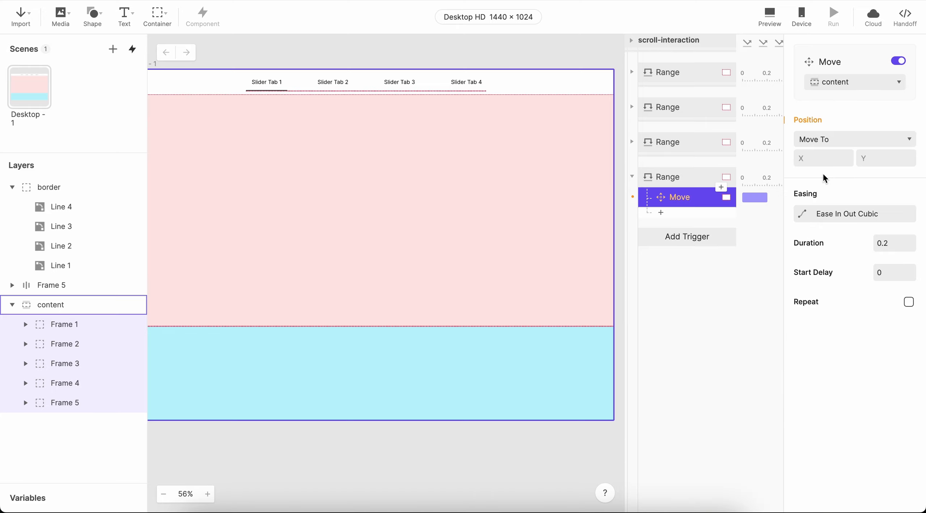
click(828, 138)
click(832, 139)
click(856, 83)
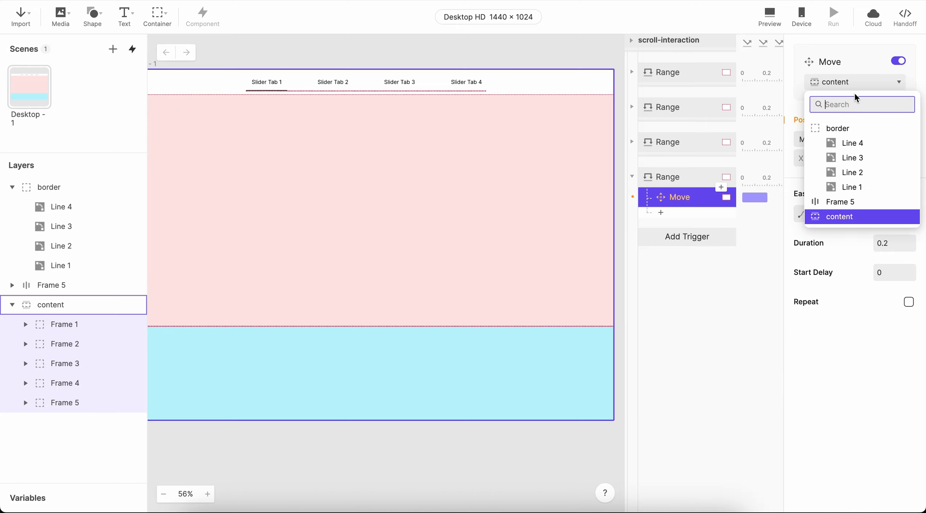
click(866, 187)
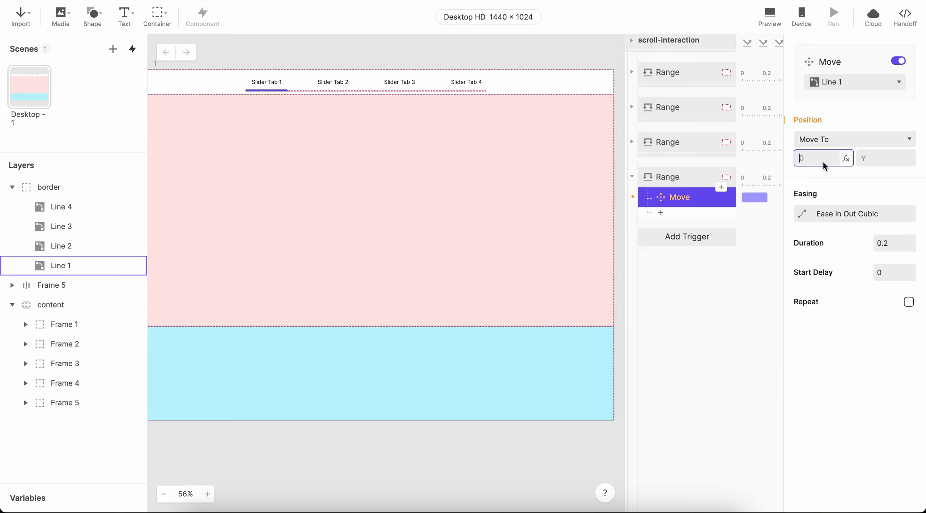
text(593)
Check Line 4's X position, and set the fourth trigger's Move response to X 579.
click(75, 209)
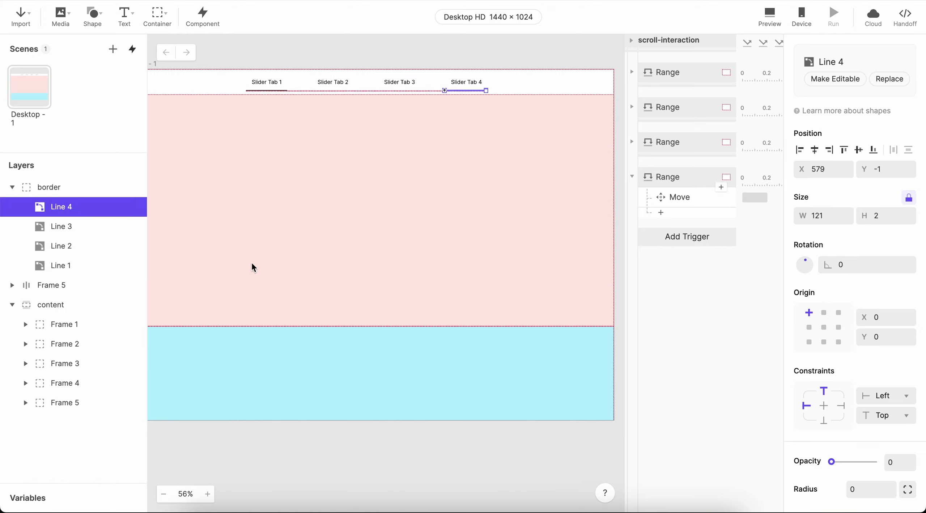
click(680, 197)
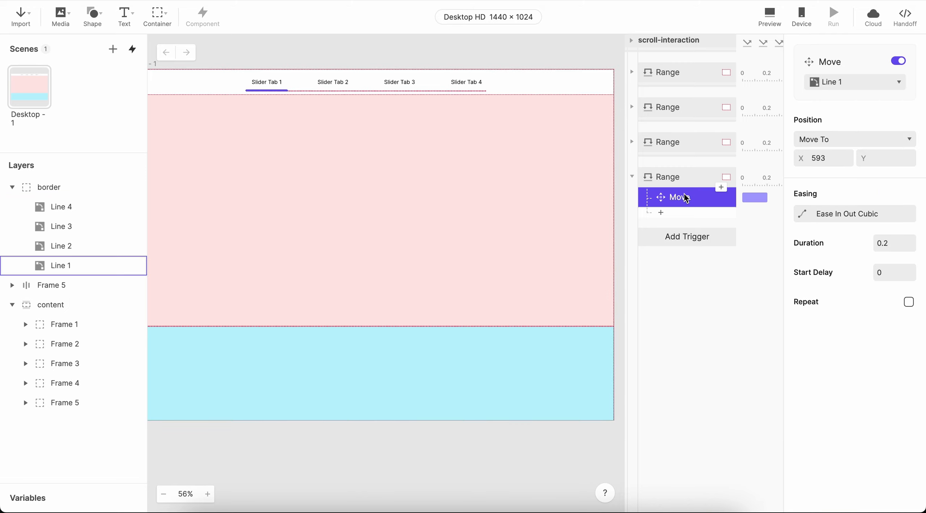
click(830, 163)
text(579)
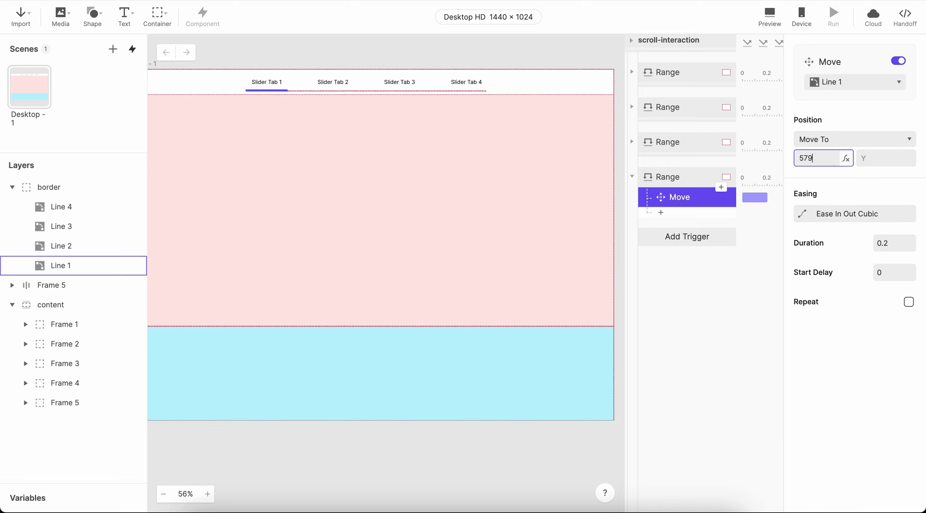
key(Return)
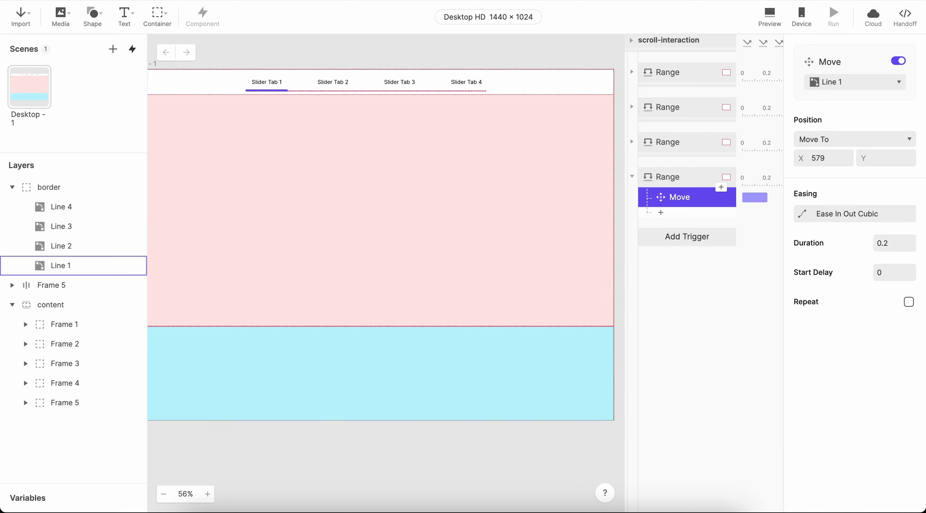
Add a Range trigger on the content layer's Scroll, place it first in the trigger list, and set it to outside mode.
click(677, 77)
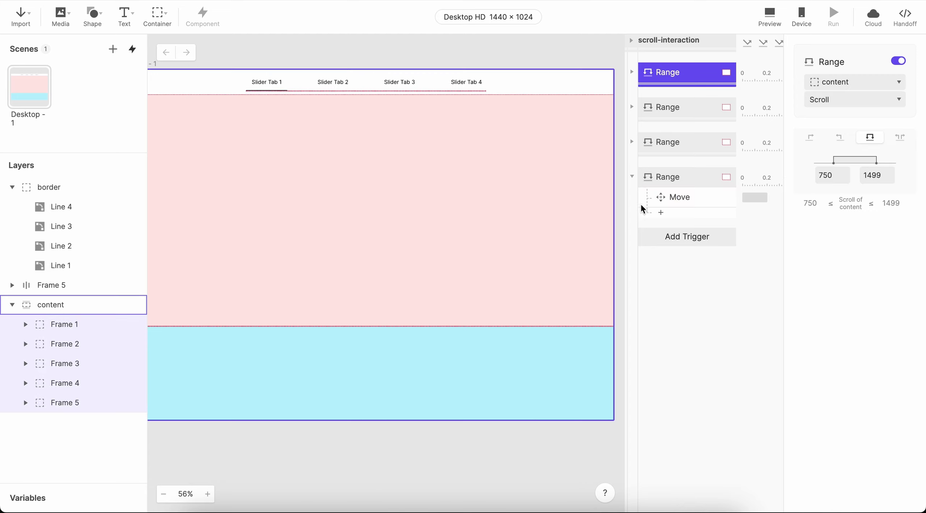
click(632, 176)
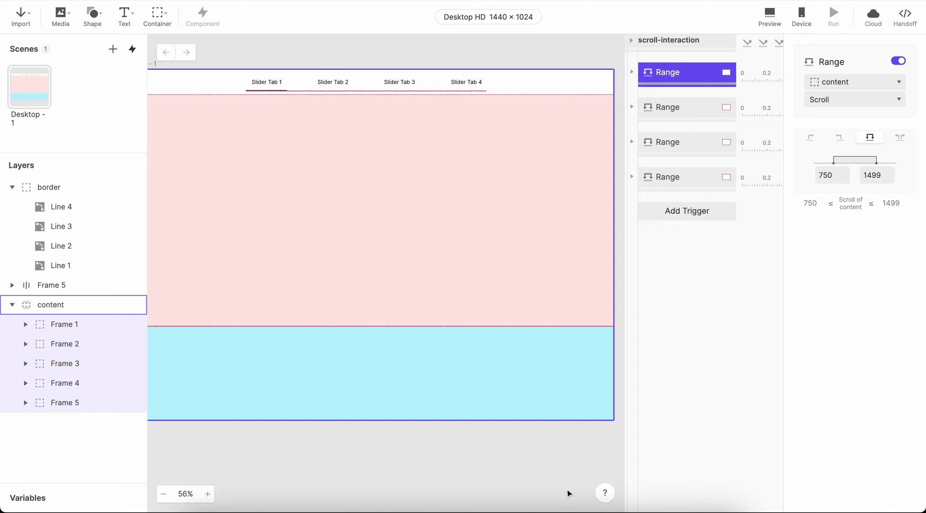
click(700, 210)
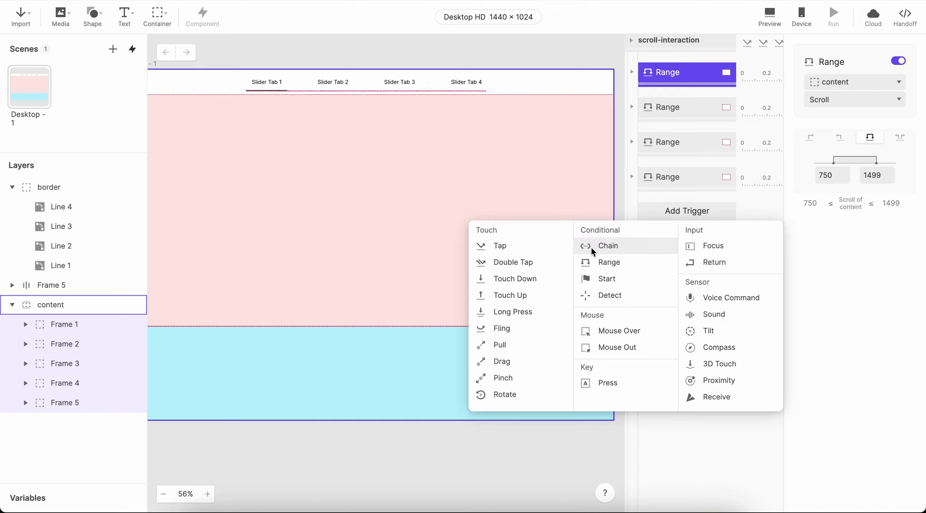
click(609, 262)
drag(684, 103, 686, 55)
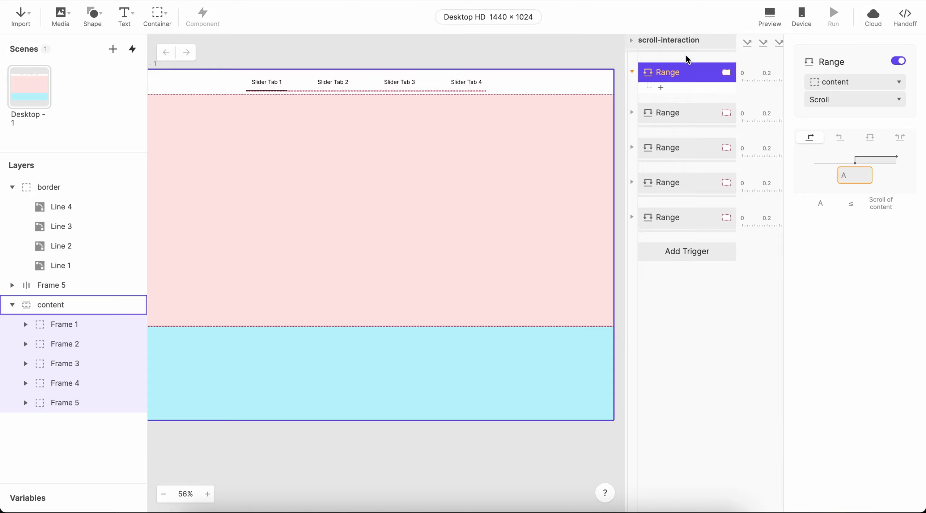
click(901, 138)
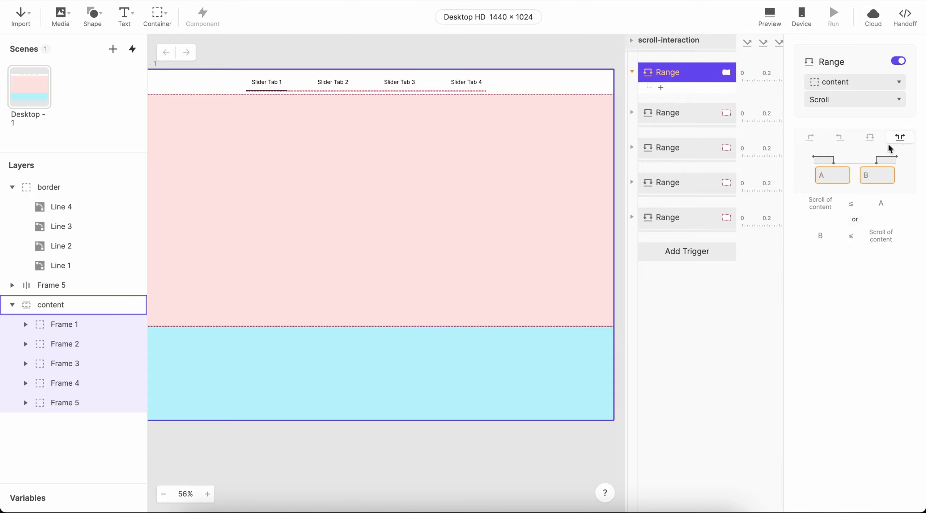
Check the third frame's range limits, and set the new outside Range trigger's lower limit to 1499 from the Figma design.
click(695, 190)
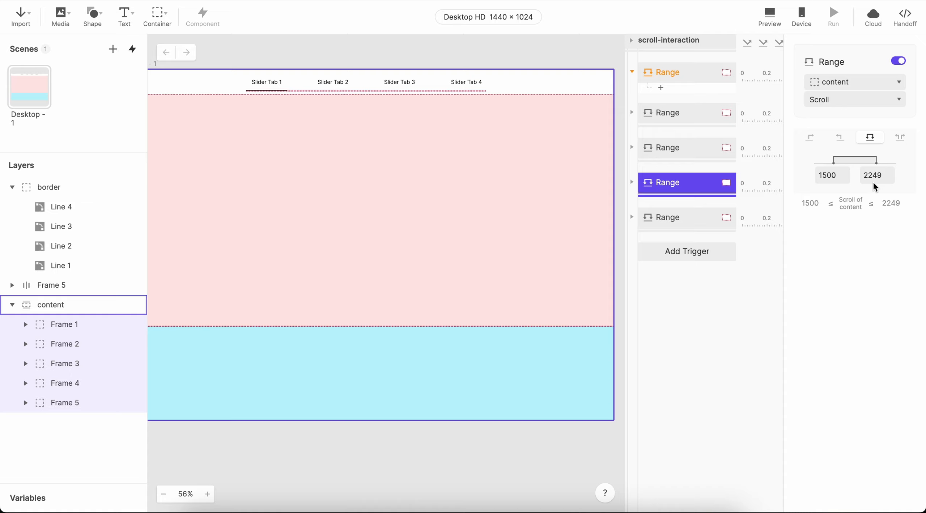
click(683, 73)
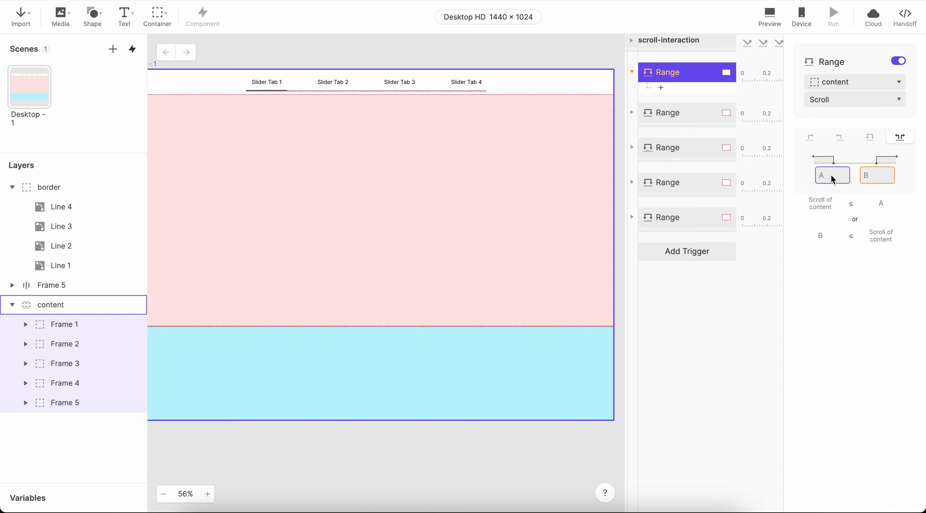
text(1499)
click(831, 175)
key(BackSpace)
text(449)
click(366, 506)
scroll(612, 279, up, 6)
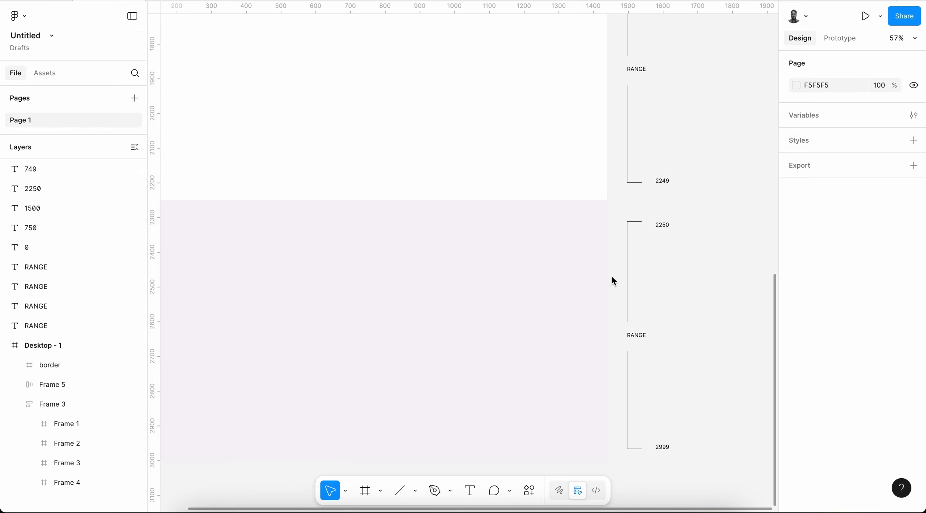
key(super+Tab)
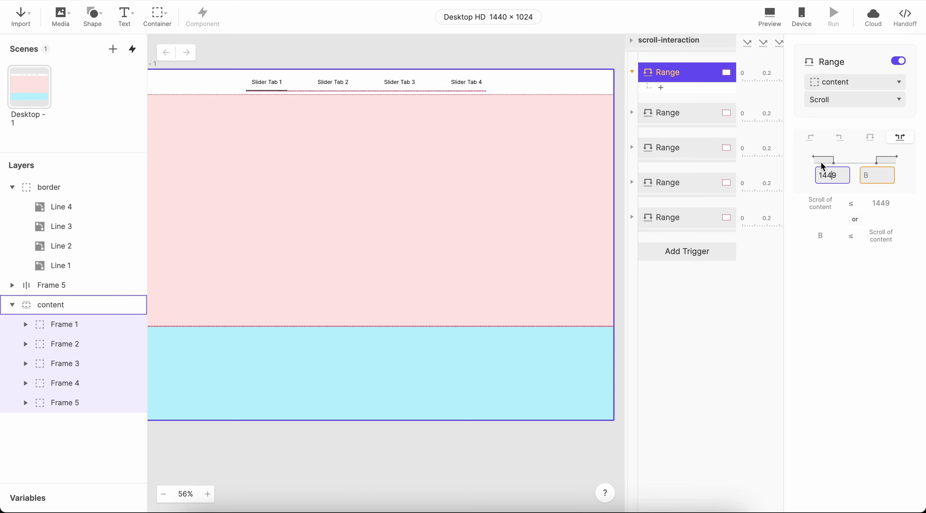
key(BackSpace)
text(9)
Compare the new outside trigger with the Figma range values and the limits of the existing Range triggers.
click(870, 177)
key(super+Tab)
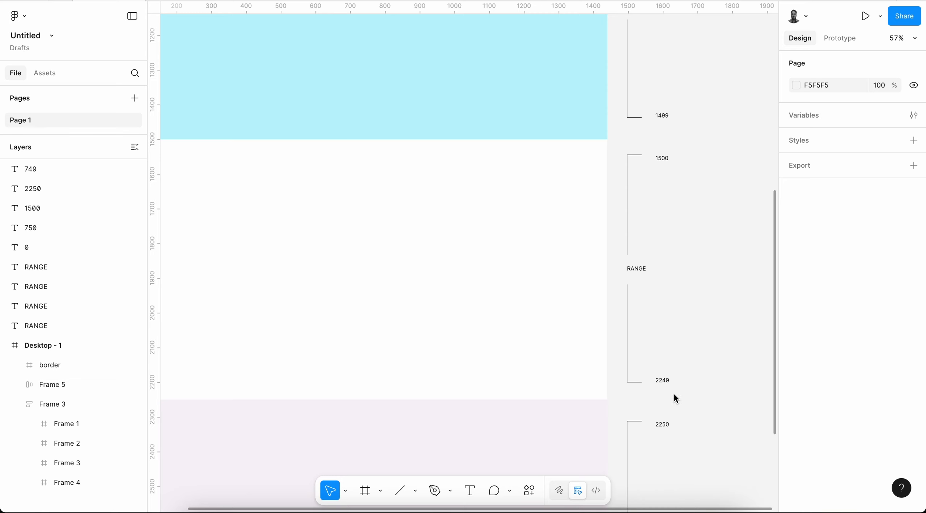
key(super+Tab)
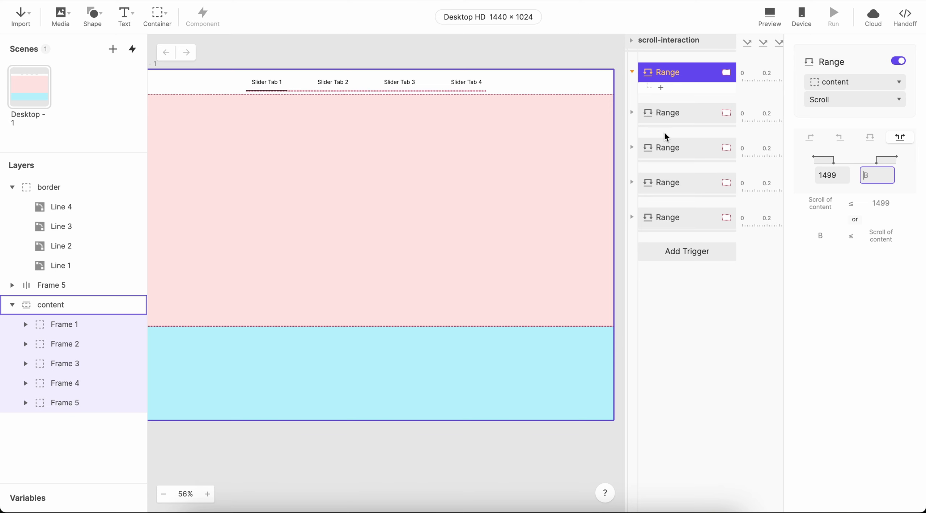
click(687, 113)
click(692, 149)
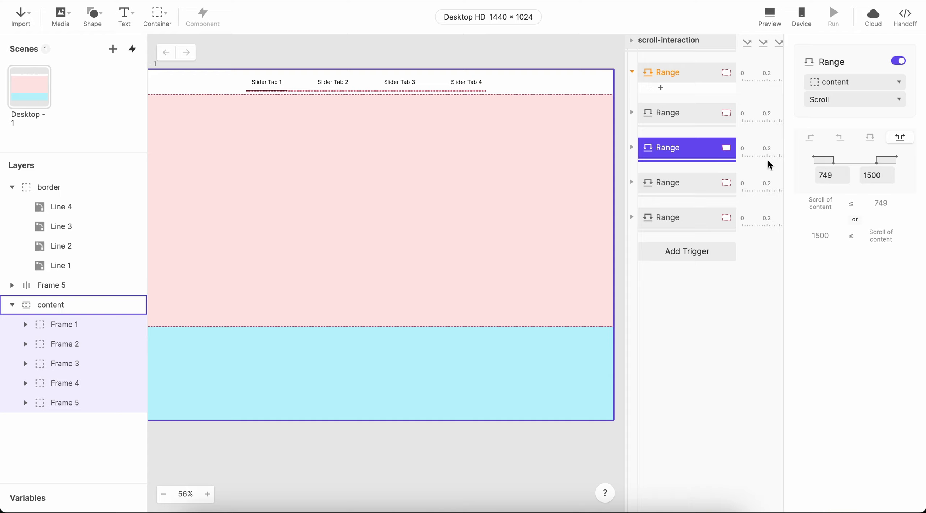
click(689, 73)
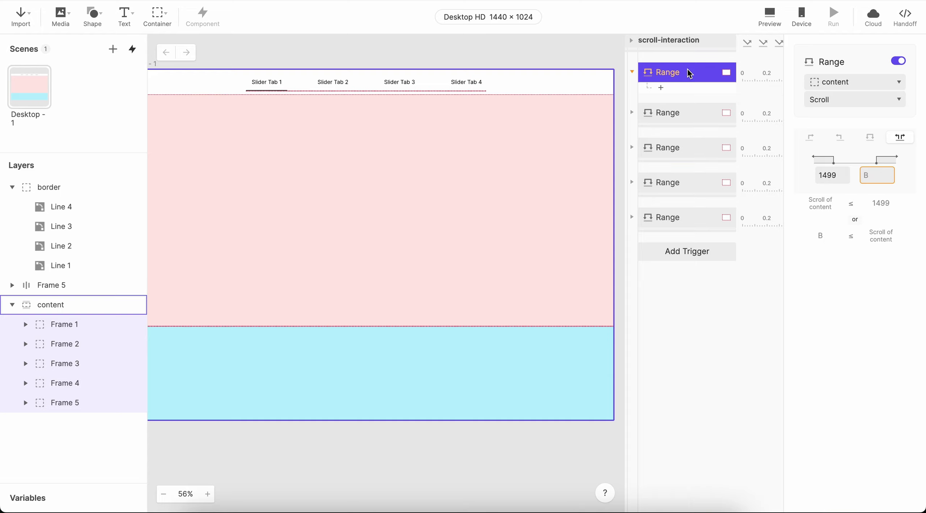
click(691, 184)
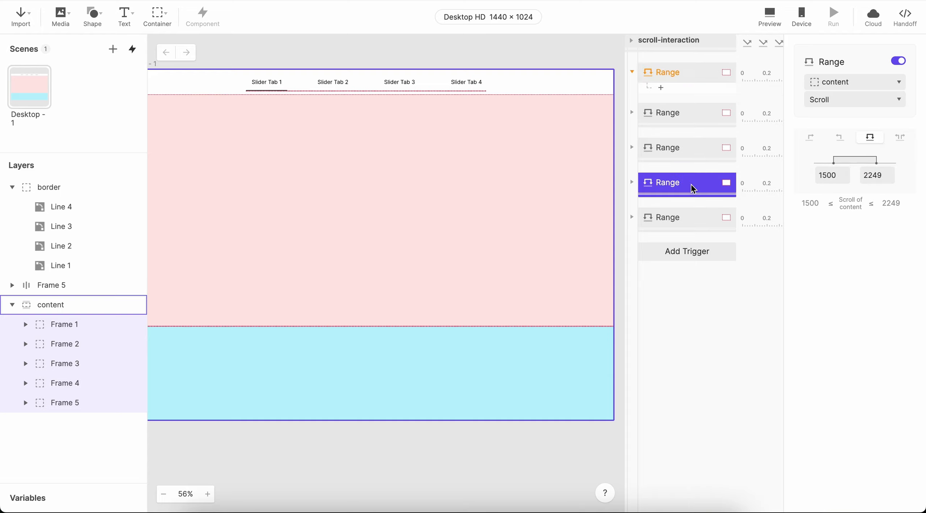
click(679, 74)
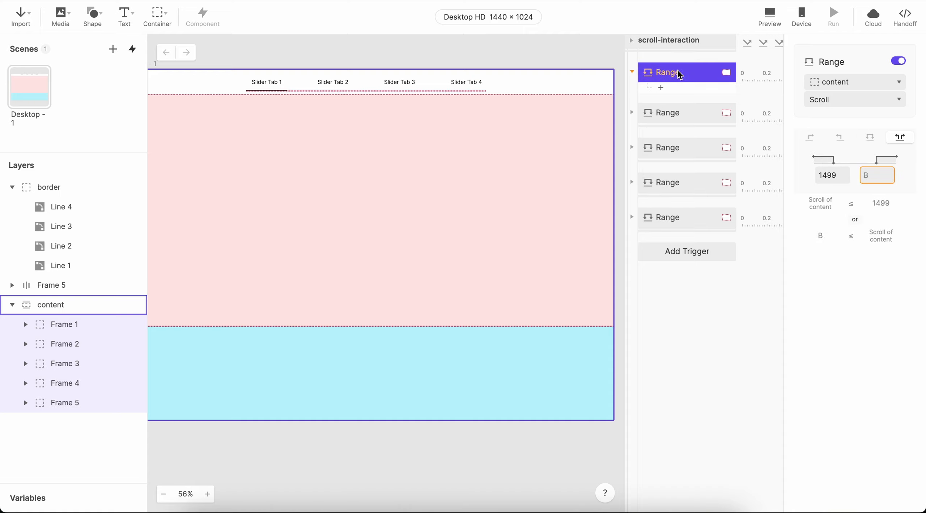
click(692, 187)
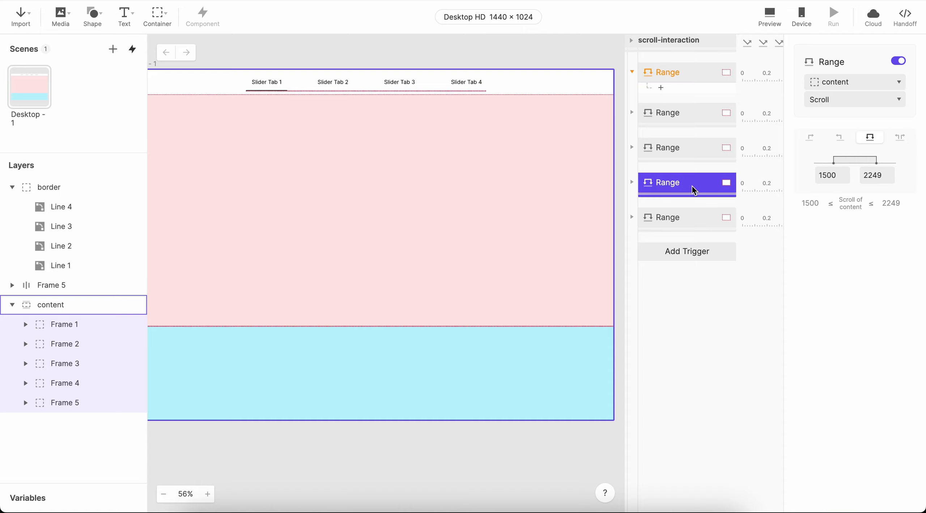
click(682, 72)
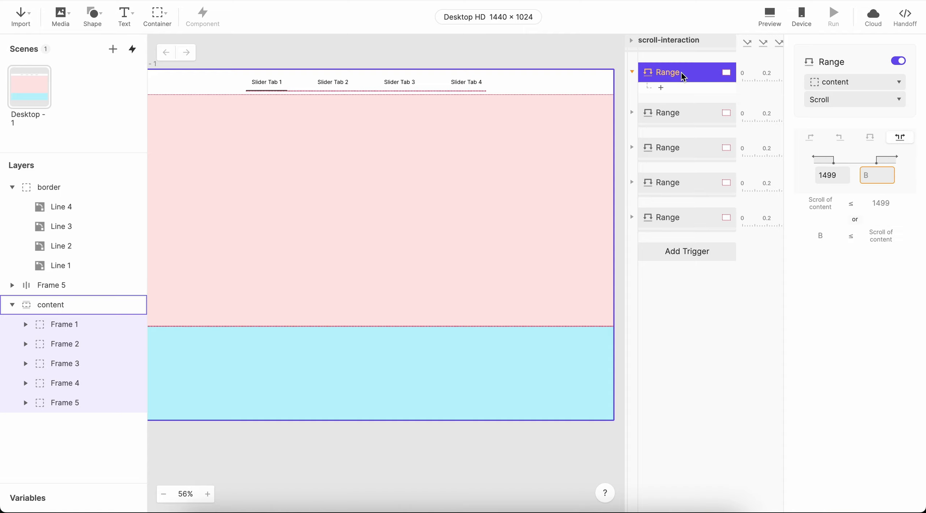
click(712, 186)
click(696, 216)
click(692, 189)
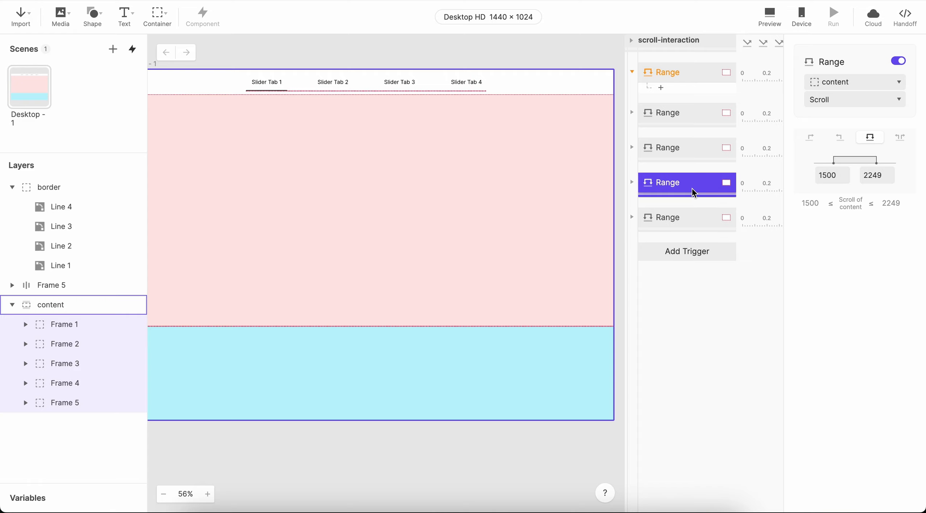
Set the upper limit of the new outside Range trigger to 2250.
click(673, 73)
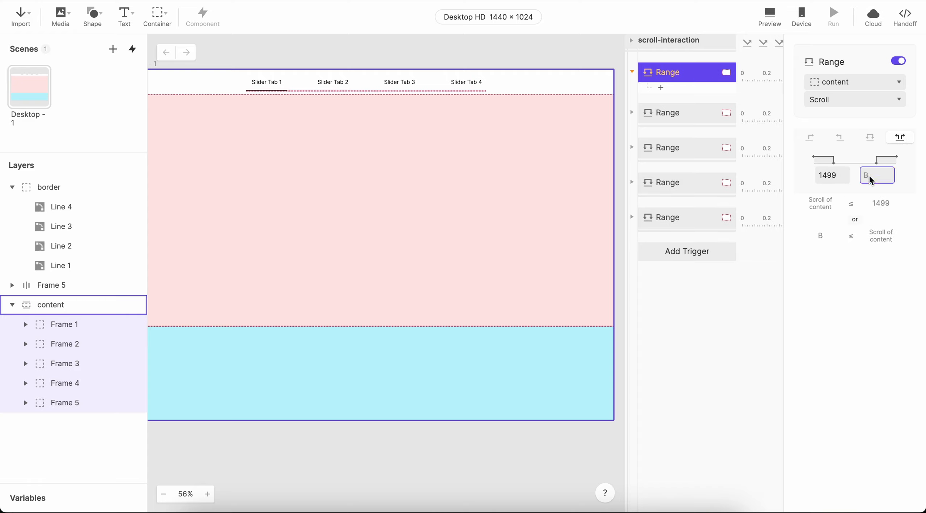
text(2250)
key(Return)
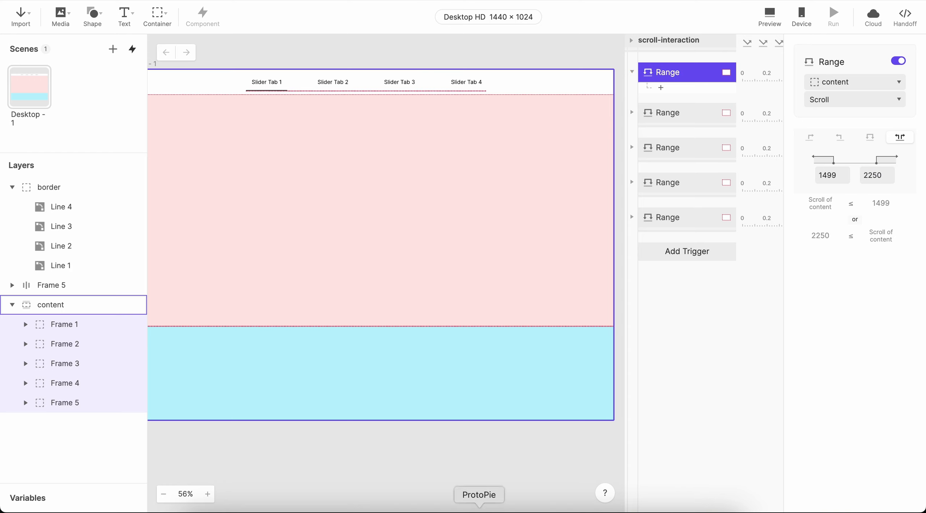
Review the range boundaries in the Figma design, and add a Move response for Line 1 under the new outside Range trigger.
click(367, 512)
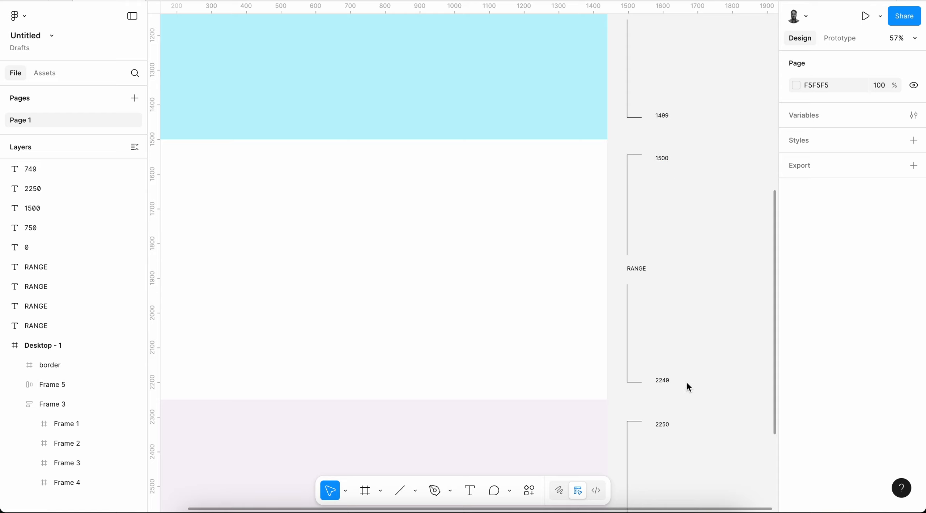
scroll(674, 326, down, 4)
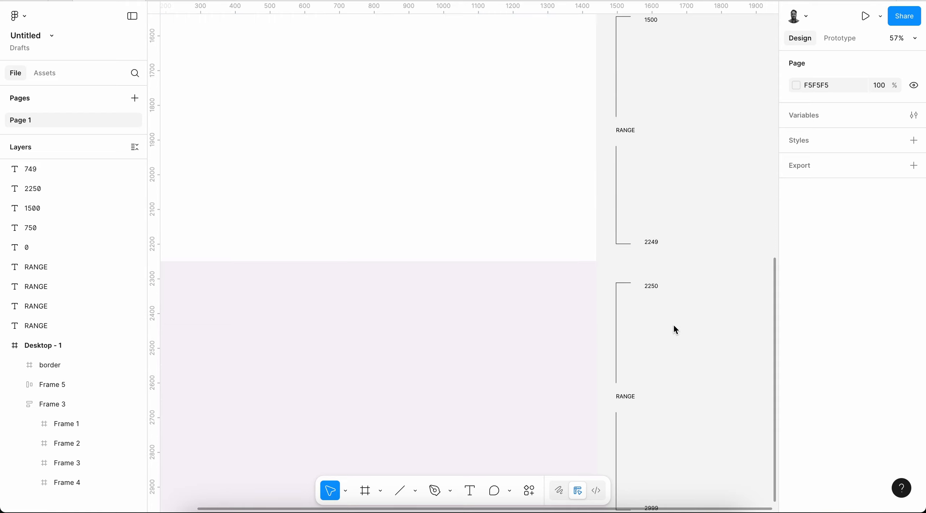
scroll(673, 326, up, 2)
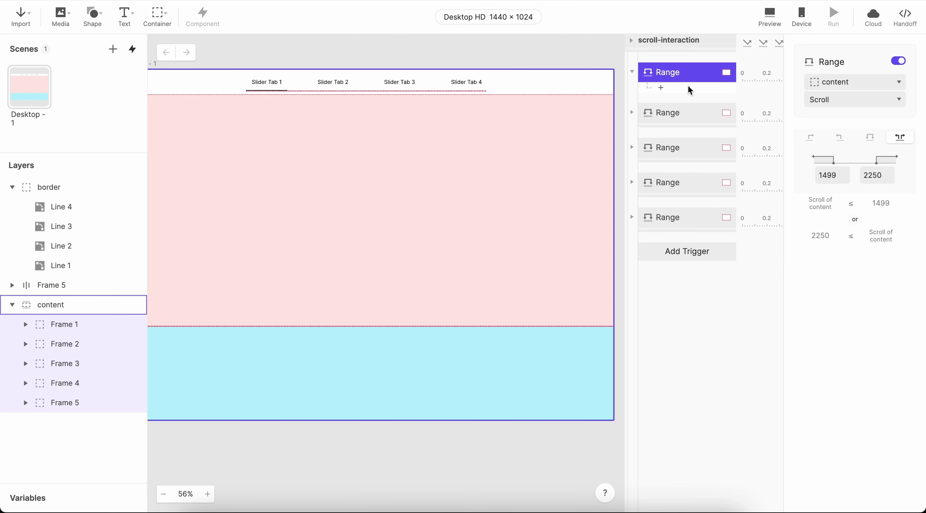
click(688, 90)
click(686, 104)
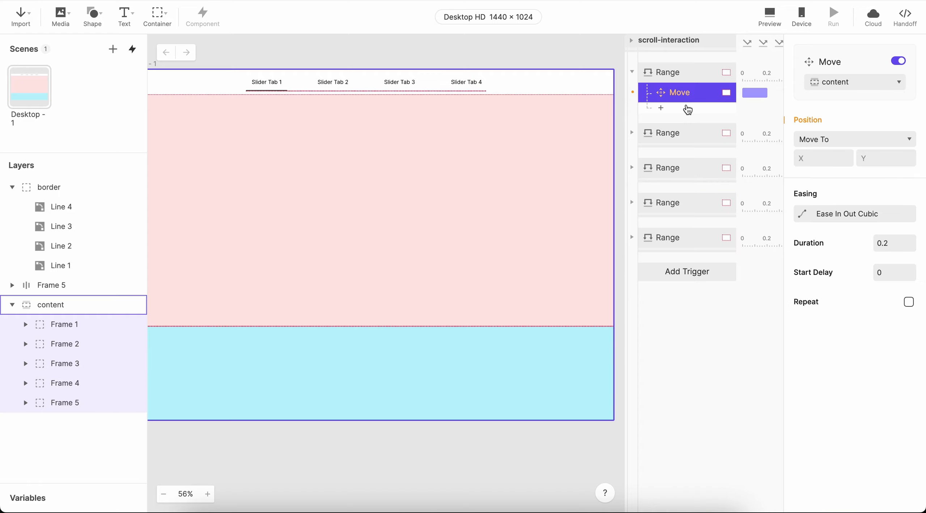
click(840, 82)
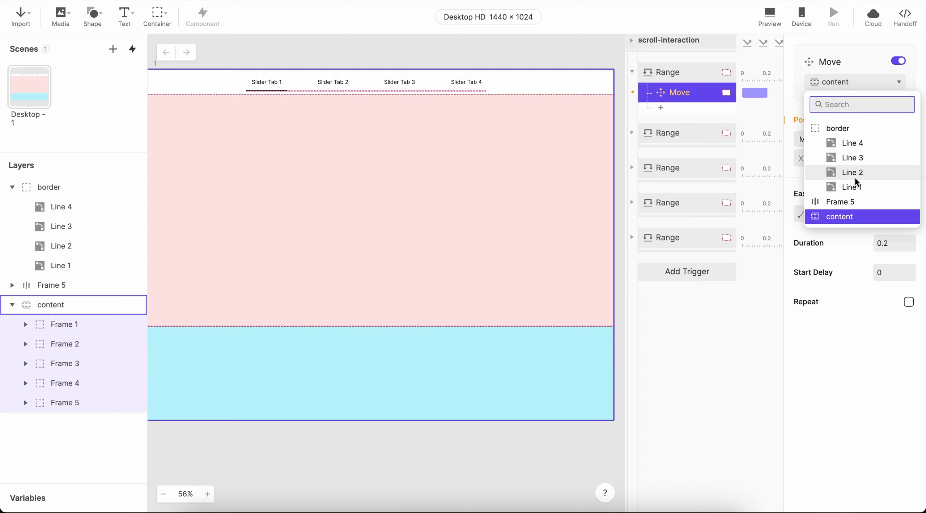
click(858, 188)
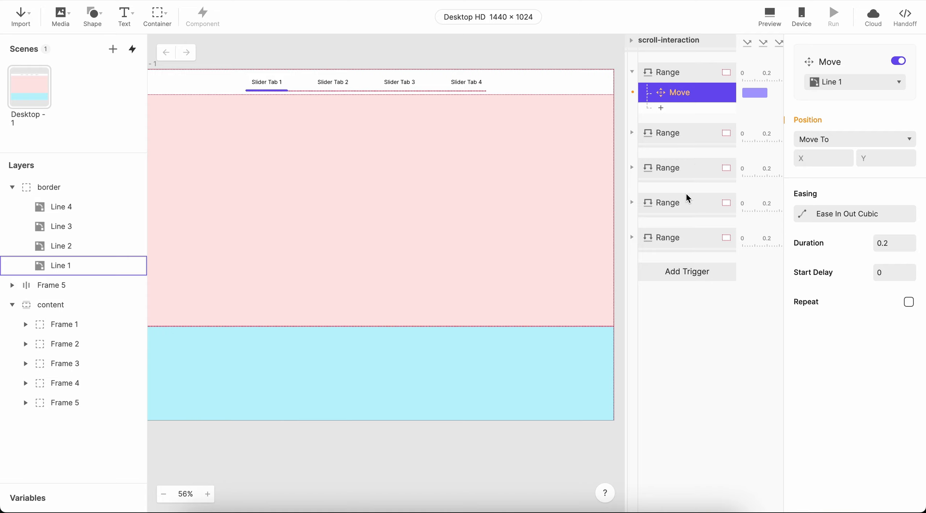
Check the Move response of the 1500–2249 Range trigger, and set the outside trigger's Line 1 Move to X 193.
click(689, 204)
click(632, 202)
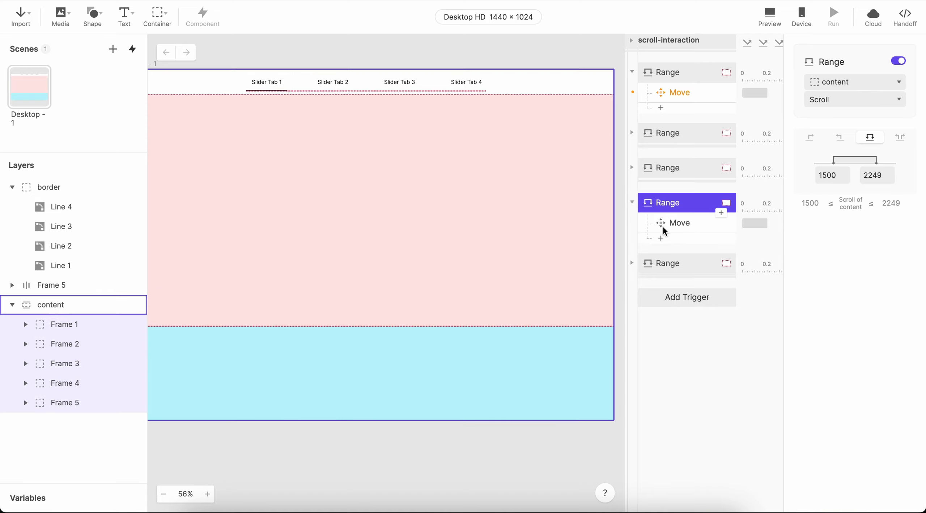
click(681, 223)
click(699, 92)
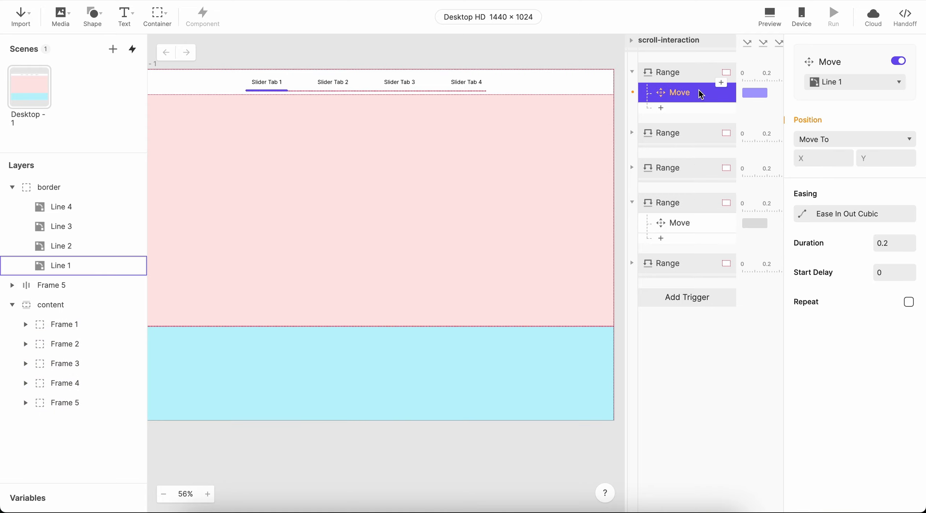
click(821, 158)
text(193)
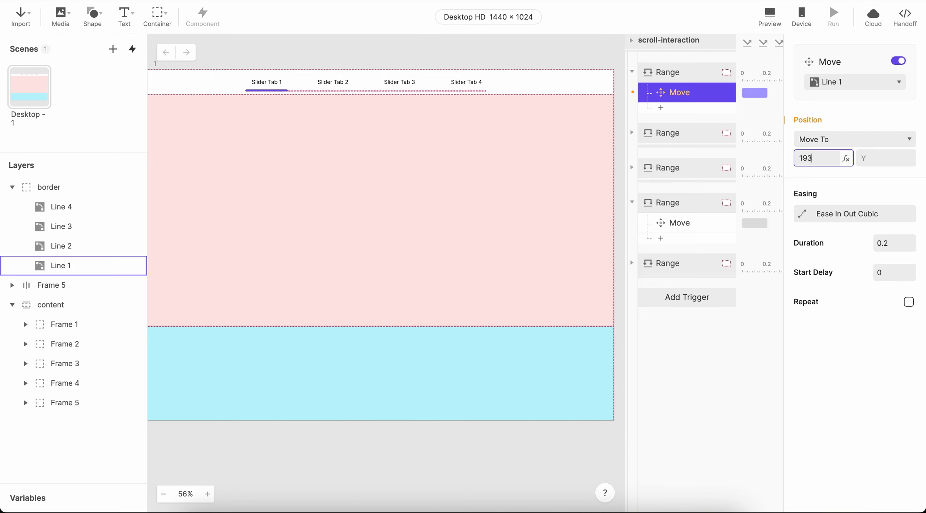
key(Return)
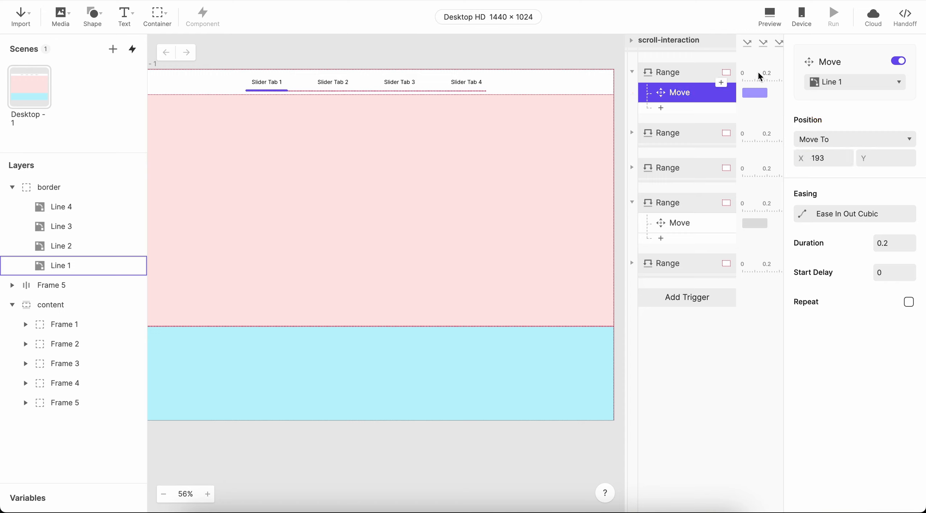
Add another Range trigger on the content layer, place it first under scroll-interaction, and set its range type to outside.
click(632, 71)
click(665, 71)
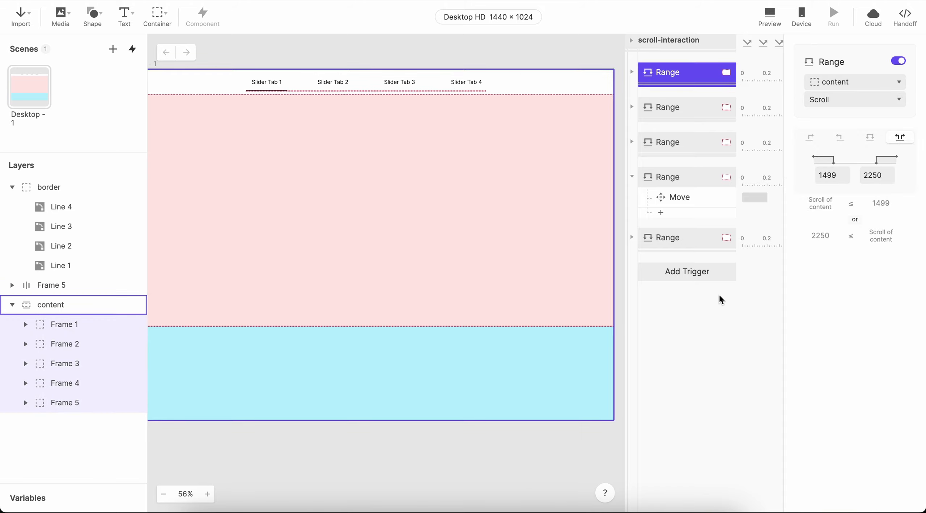
click(701, 270)
click(608, 323)
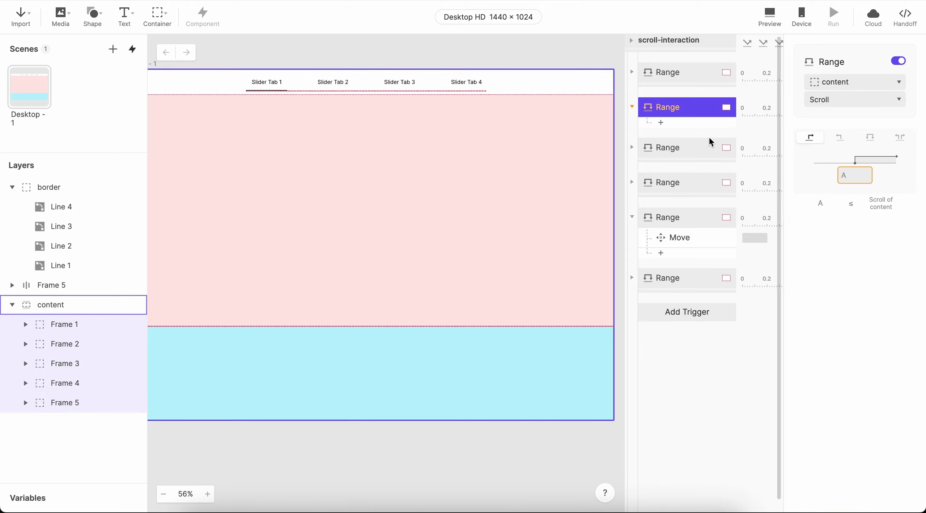
drag(696, 108, 692, 58)
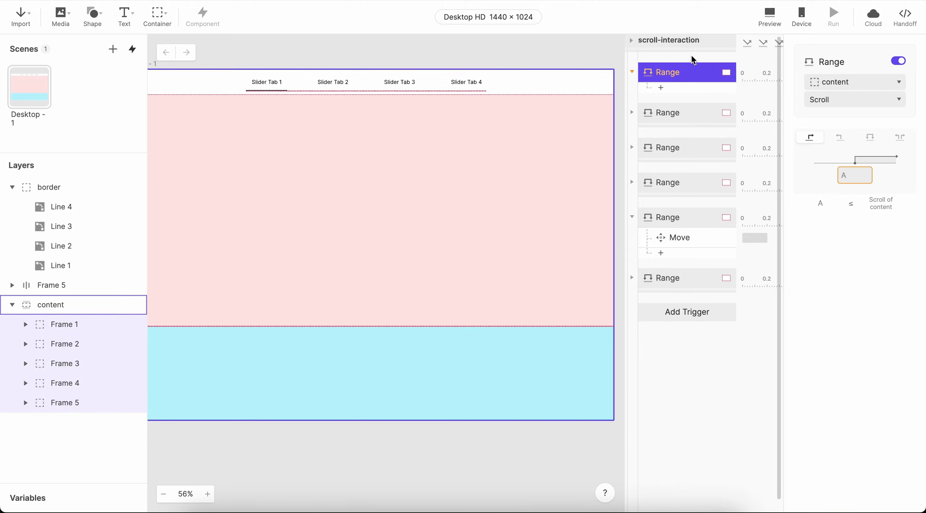
click(902, 139)
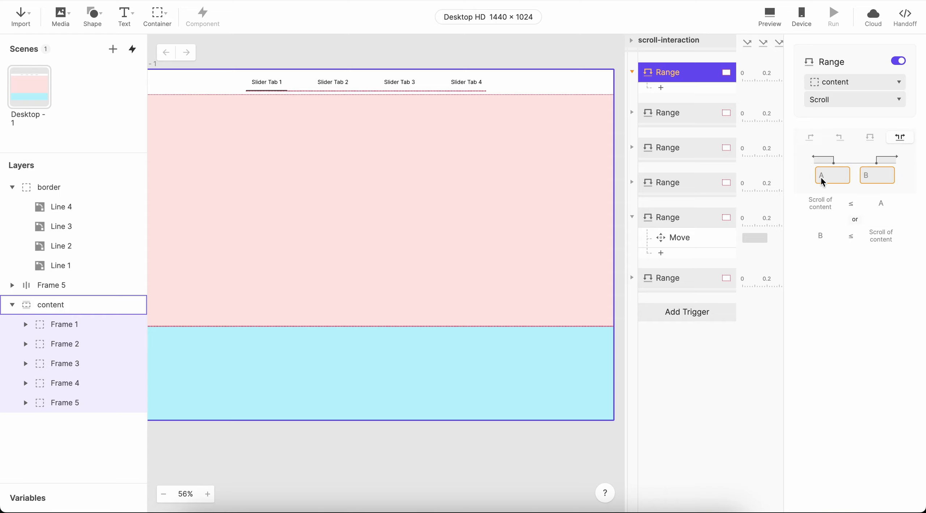
Check the existing outside trigger's limits and the Figma range boundaries, and set the new outside Range trigger's lower limit to 2249.
click(687, 113)
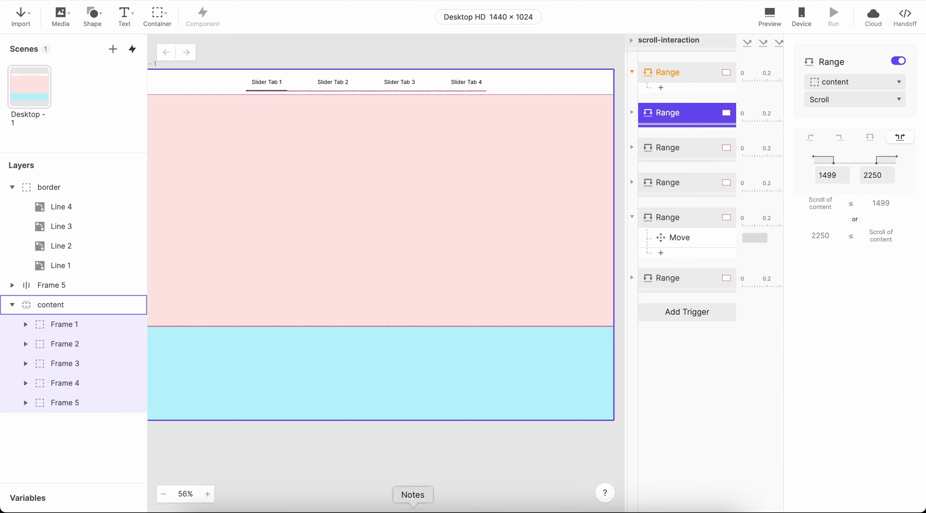
click(366, 511)
scroll(705, 149, down, 2)
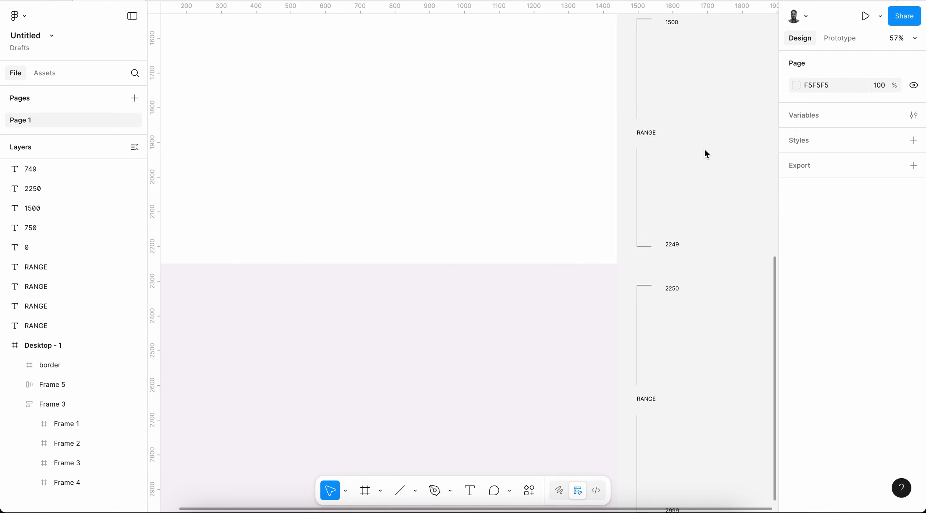
scroll(687, 251, down, 2)
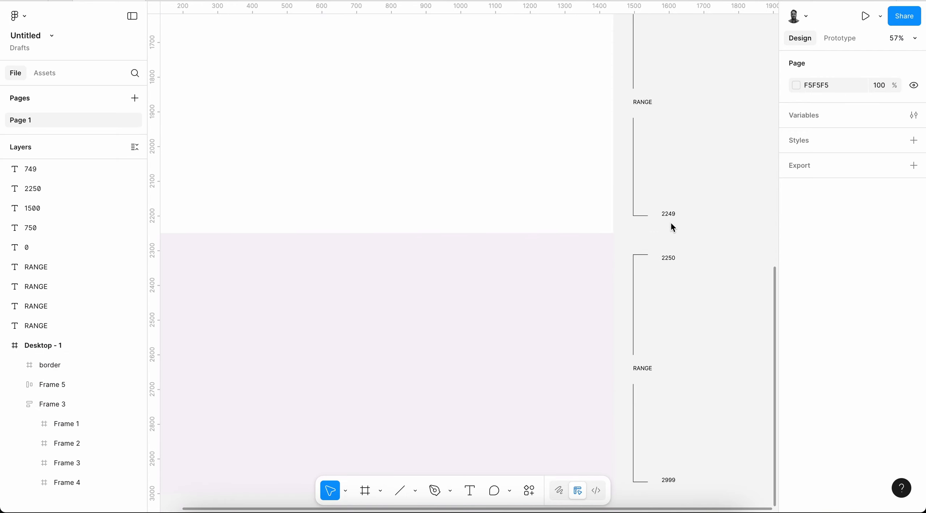
scroll(672, 227, up, 5)
scroll(673, 228, down, 4)
scroll(662, 254, down, 2)
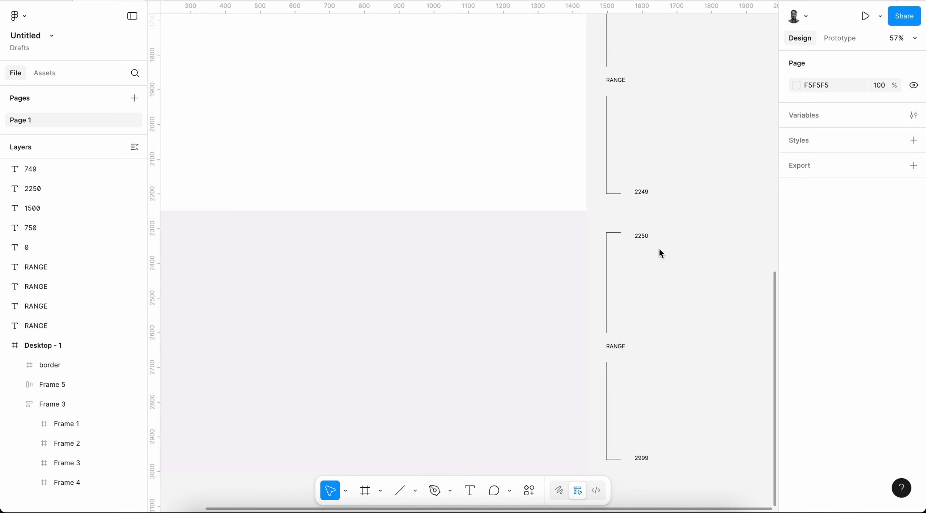
key(super+Tab)
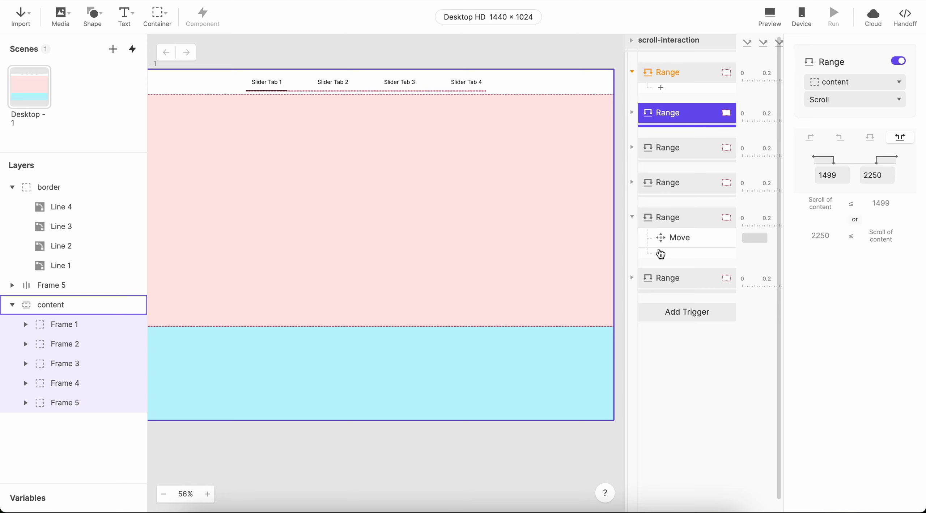
click(679, 78)
click(828, 174)
text(2249)
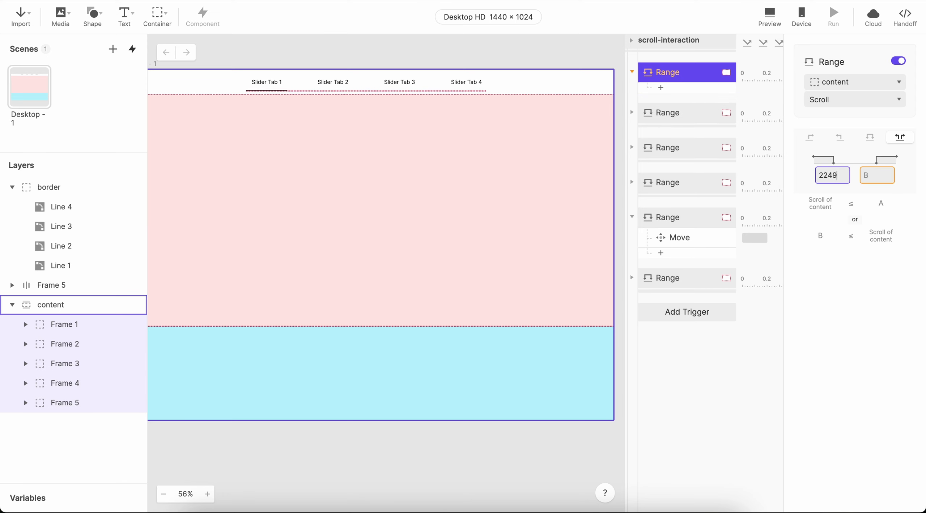
key(Return)
Check the end of the last range in the Figma design, and set the new outside Range trigger's upper limit to 3000.
key(super+Tab)
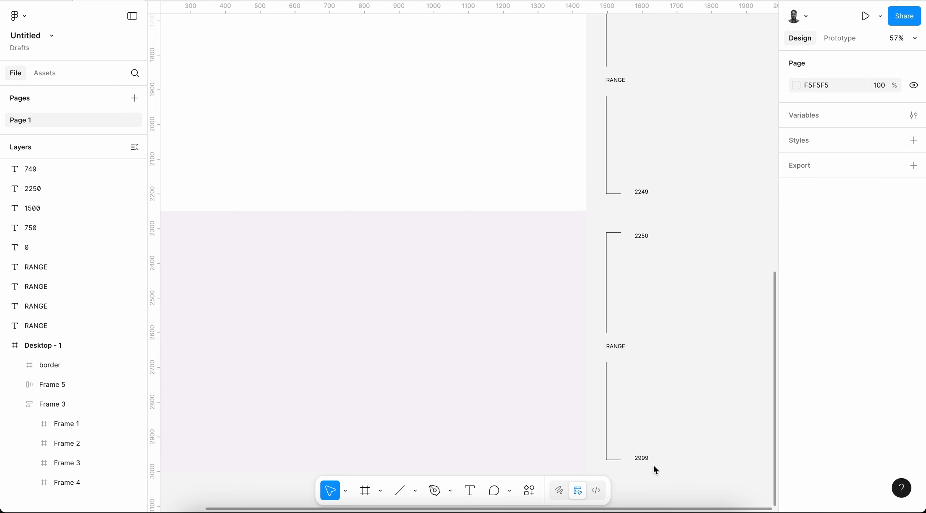
key(super+Tab)
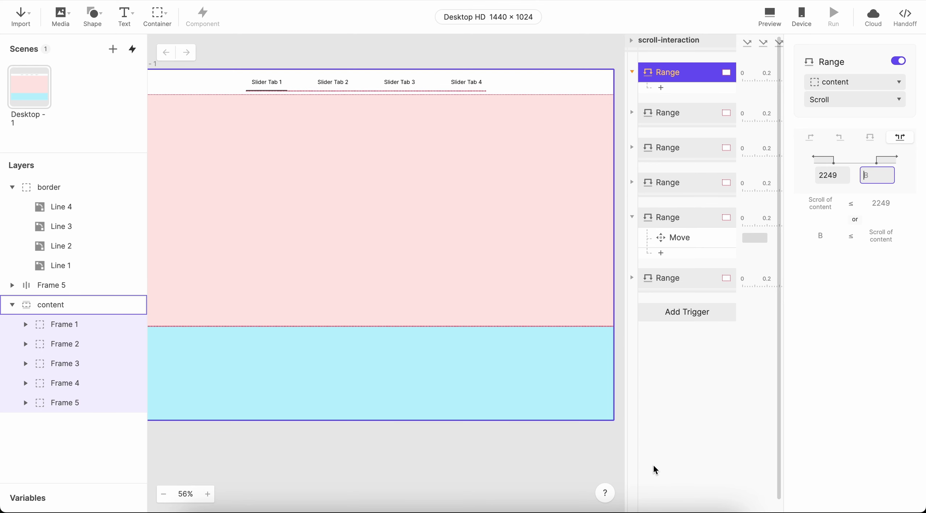
text(3000)
key(Return)
Add a Move response for Line 1 under the new outside Range trigger, with Move To X 386, and collapse the trigger.
click(695, 87)
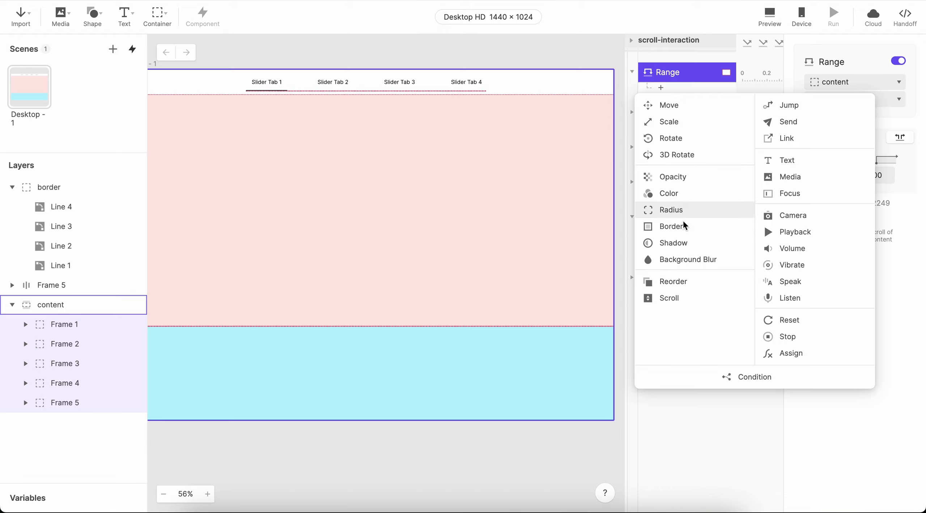
click(701, 104)
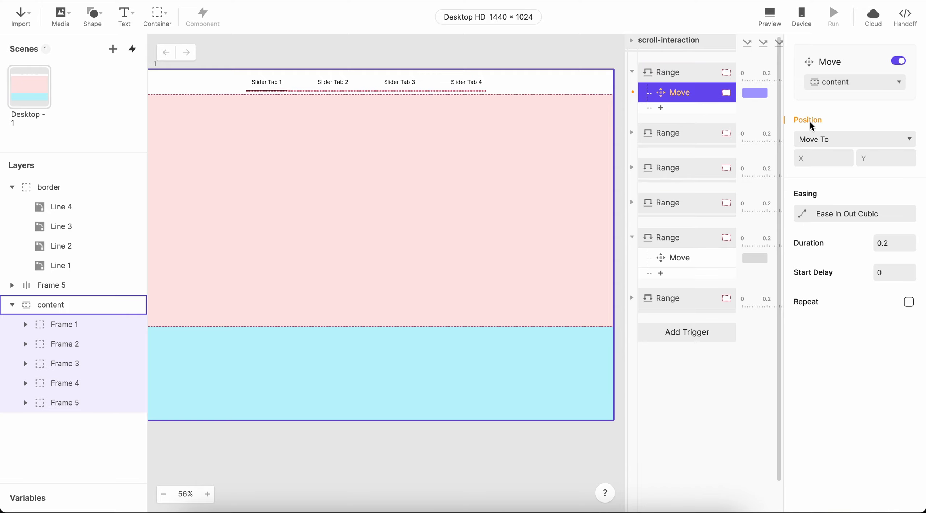
click(843, 84)
click(861, 187)
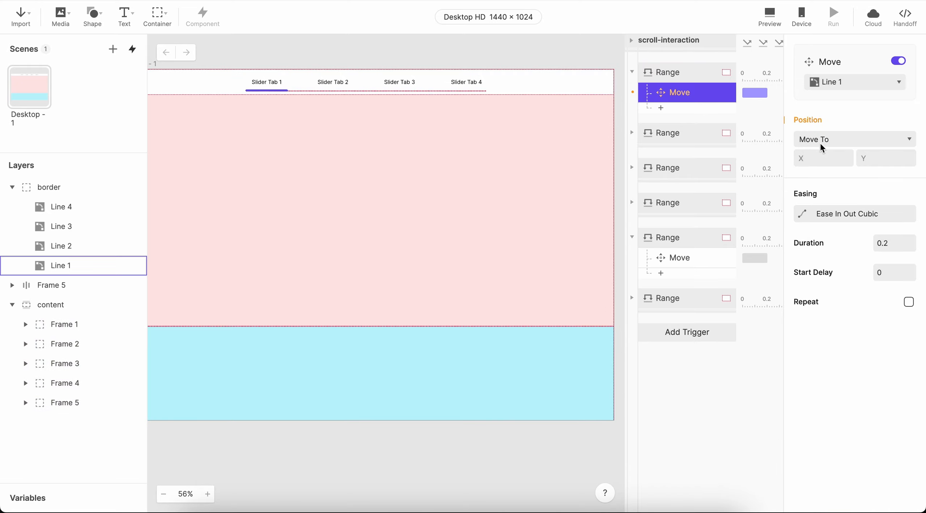
click(821, 159)
text(386)
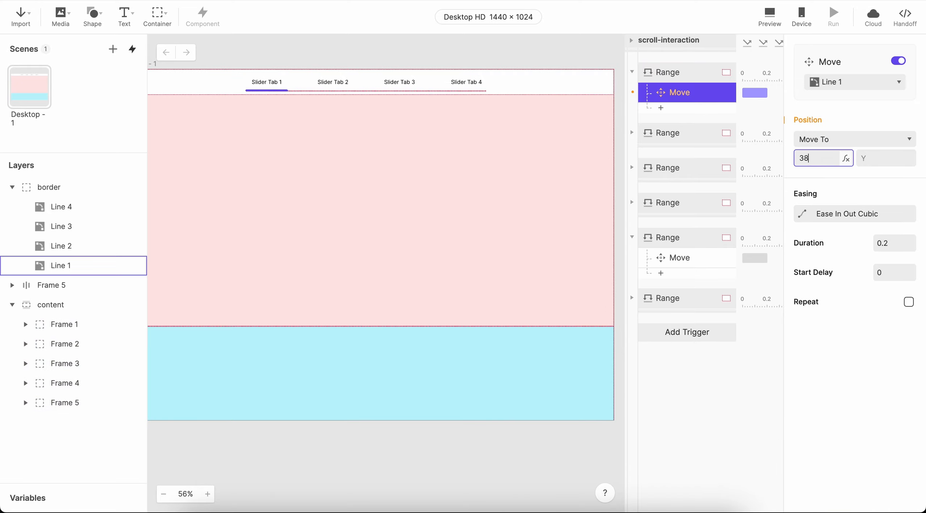
key(Return)
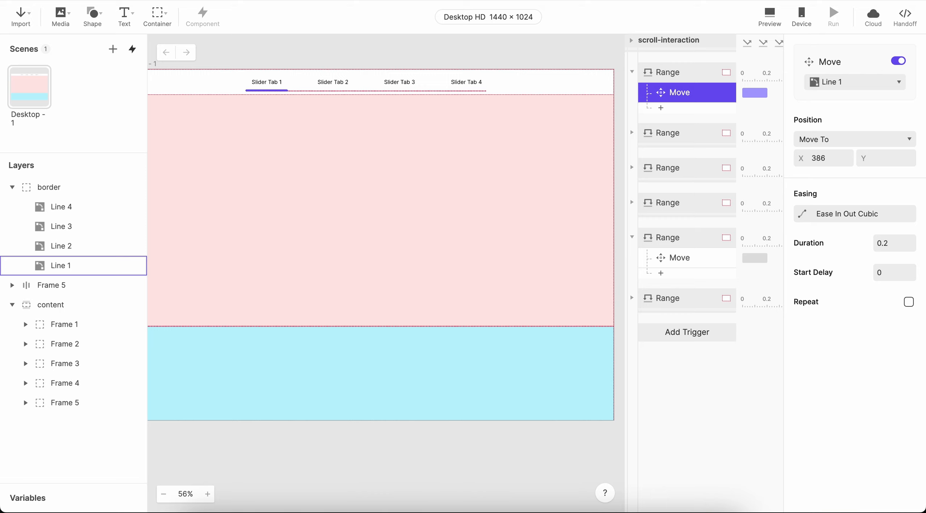
click(633, 70)
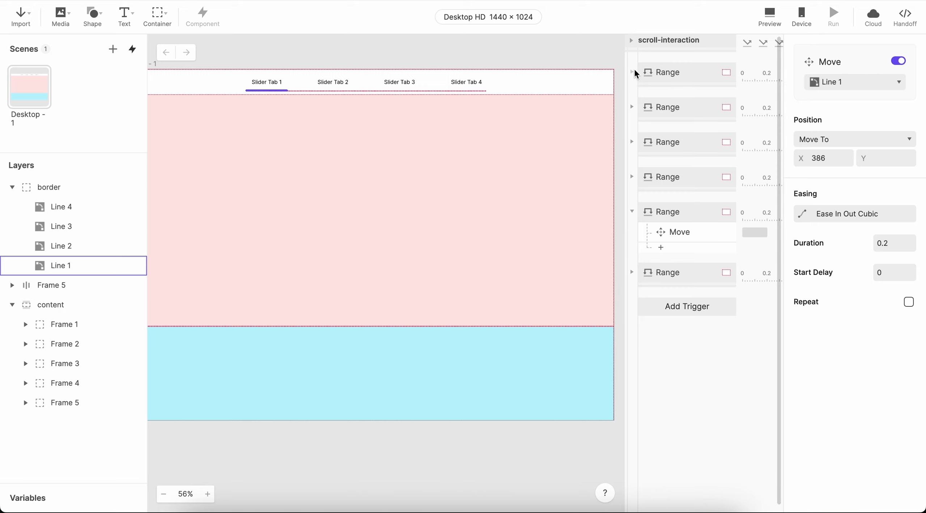
Preview the prototype and test the jumps to Slider Tab 2, Slider Tab 3 and Slider Tab 4.
click(770, 16)
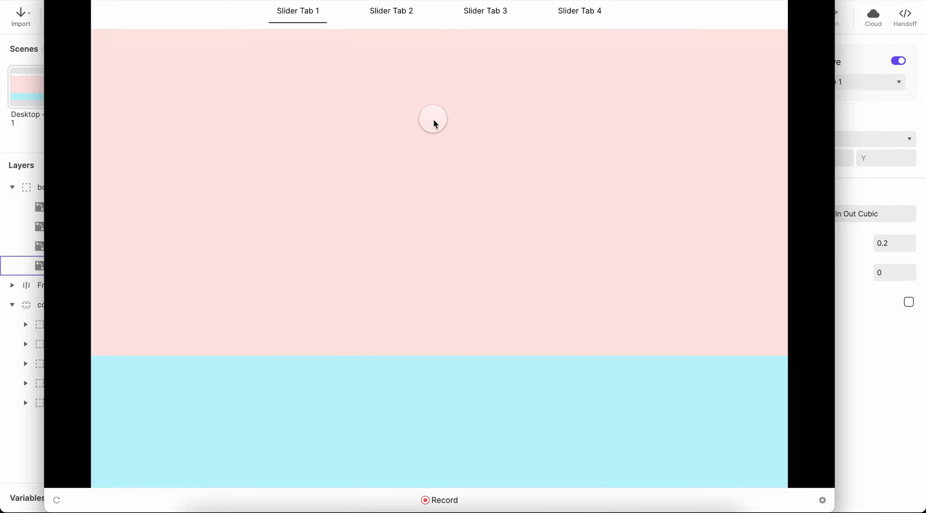
click(385, 15)
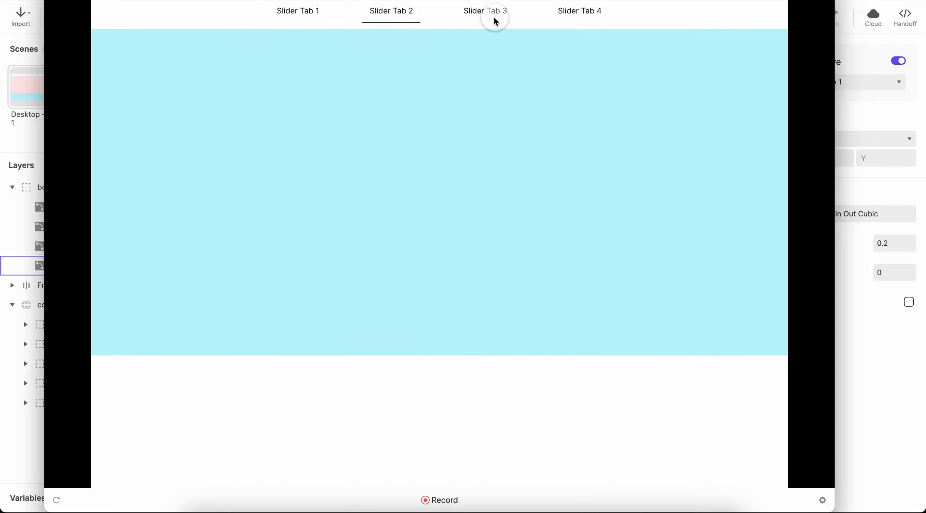
click(479, 13)
click(502, 109)
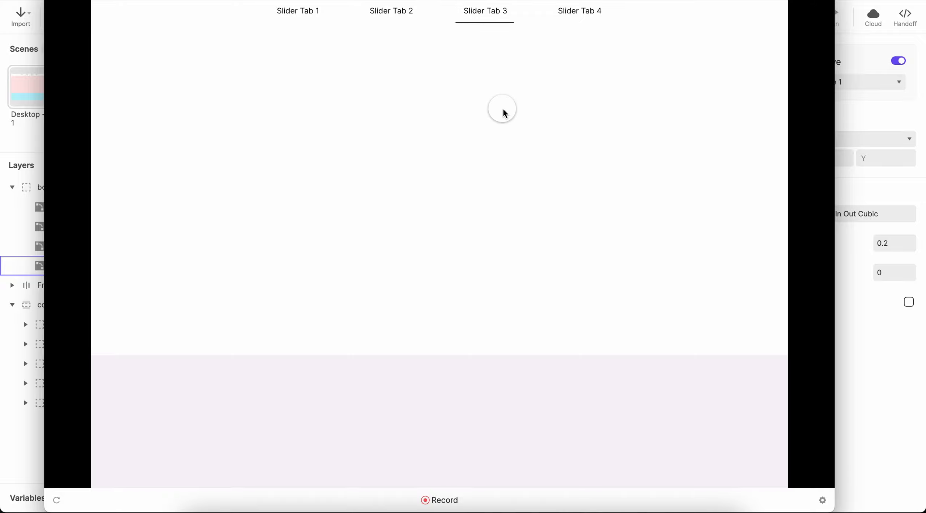
click(569, 15)
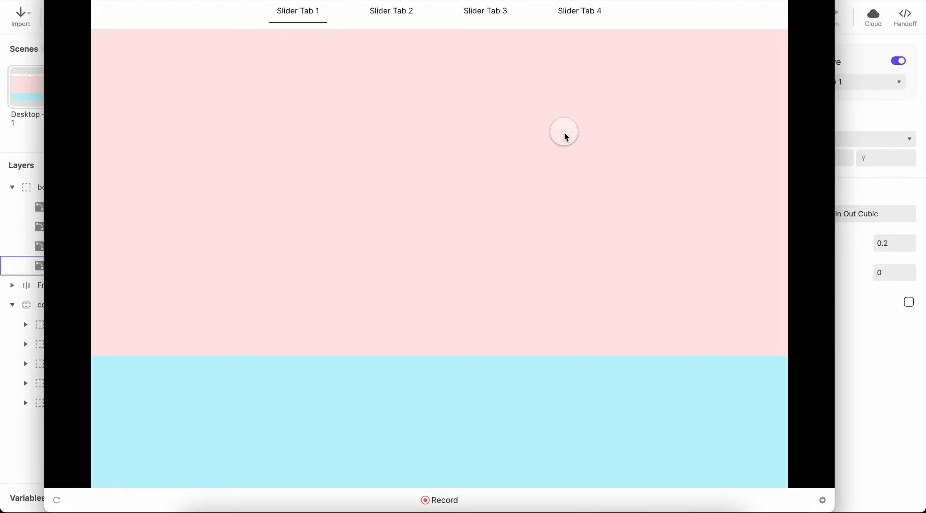
Test in the preview how the underline follows both tab selection and manual scrolling of the content between frames.
click(388, 10)
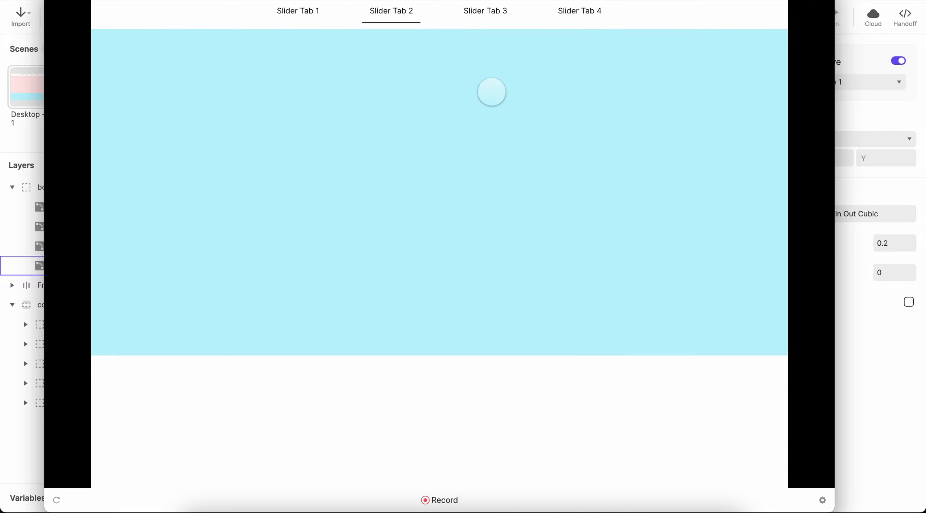
scroll(471, 219, up, 4)
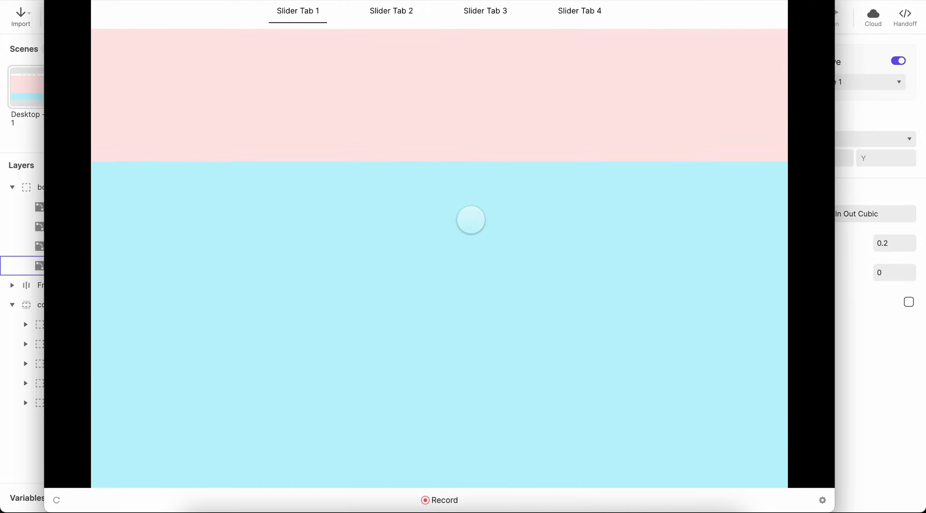
scroll(471, 220, down, 8)
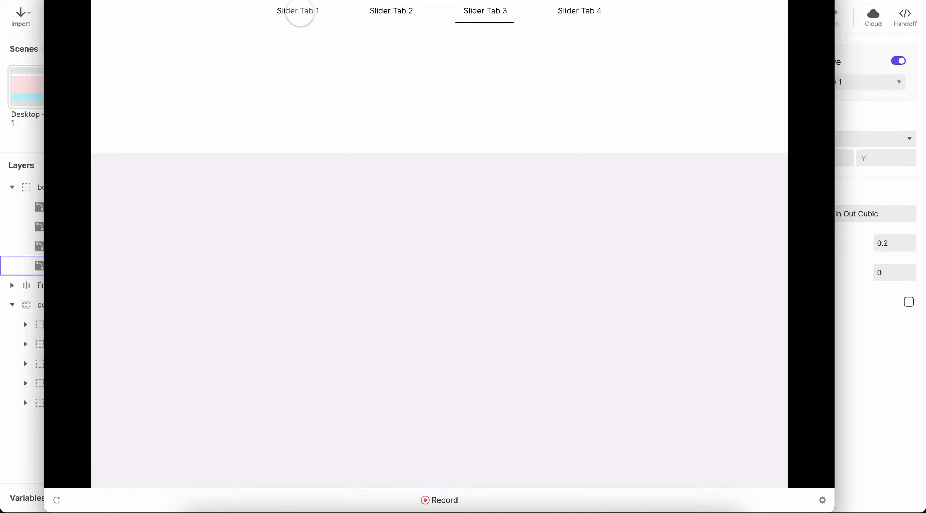
click(298, 11)
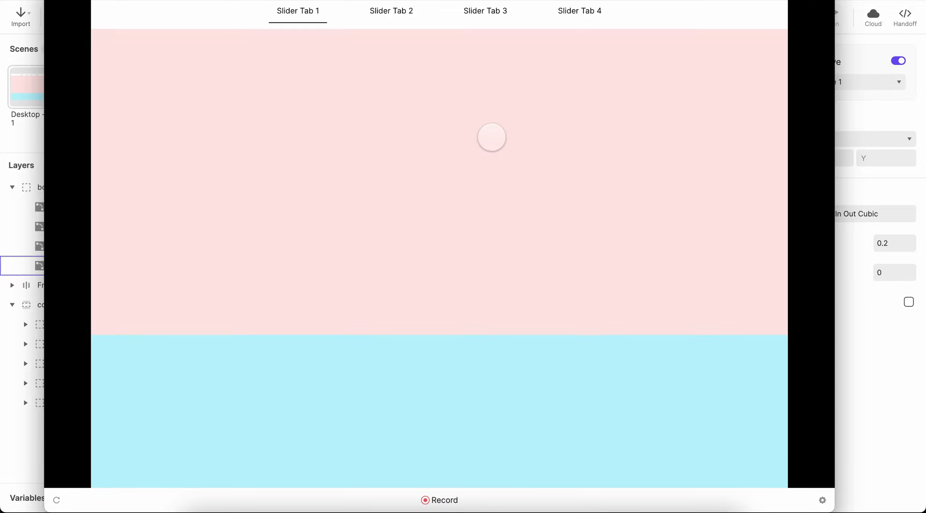
scroll(491, 137, down, 3)
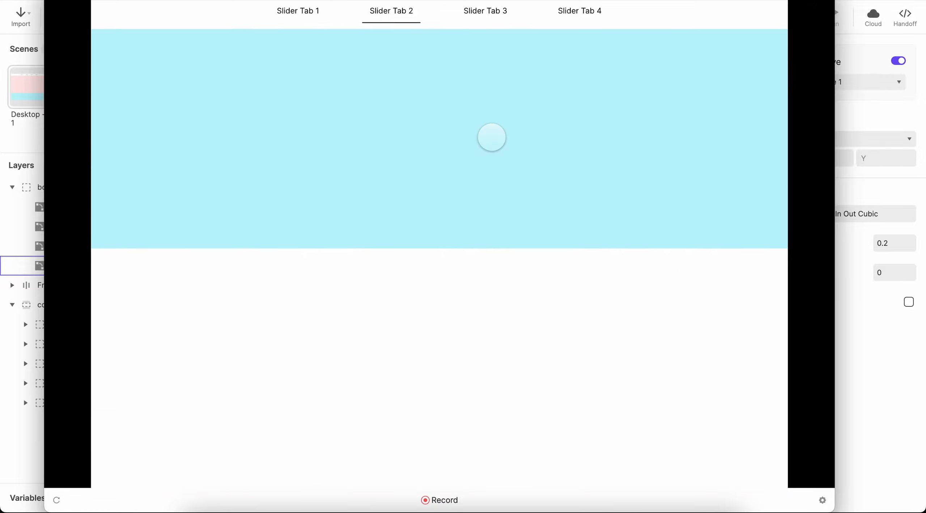